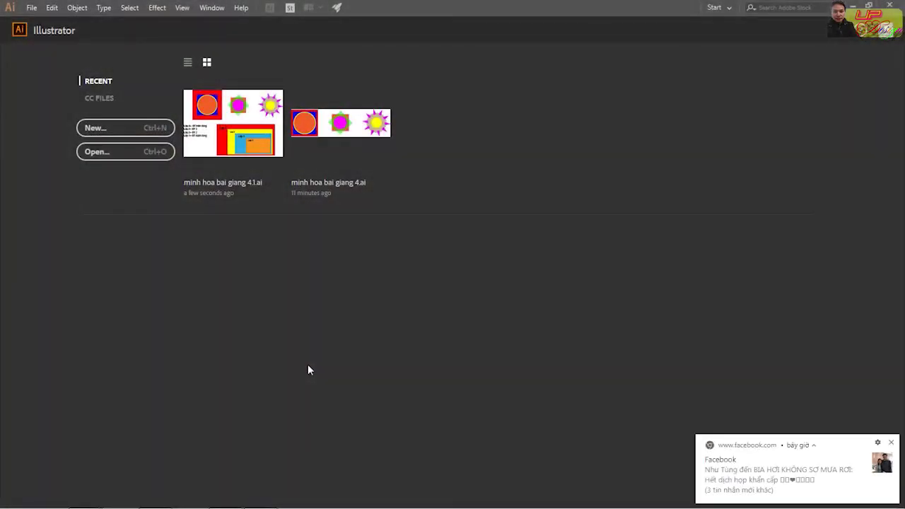
Step: Start a new document, dismiss the pop-up notice, then cancel the New Document dialog
{"action": "left_click", "coordinate": [142, 126]}
{"action": "left_click", "coordinate": [892, 442]}
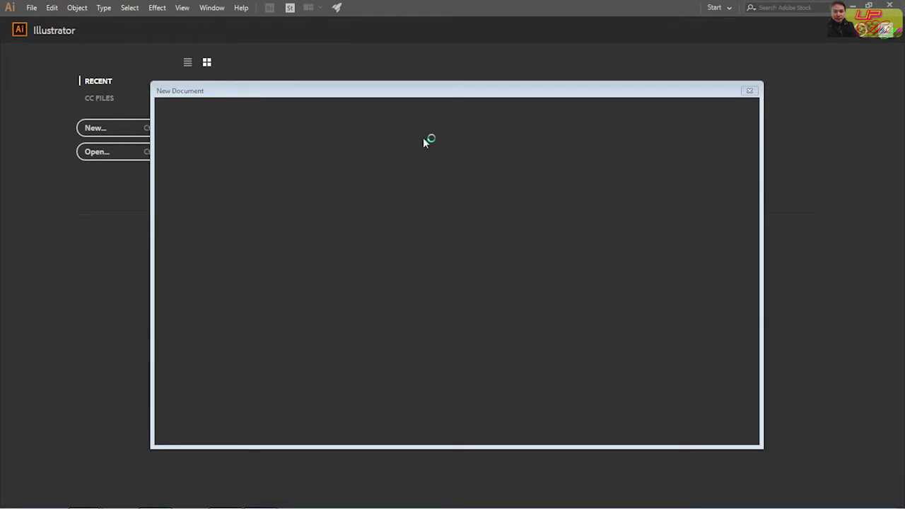
{"action": "key", "text": "Escape"}
{"action": "left_click", "coordinate": [239, 133]}
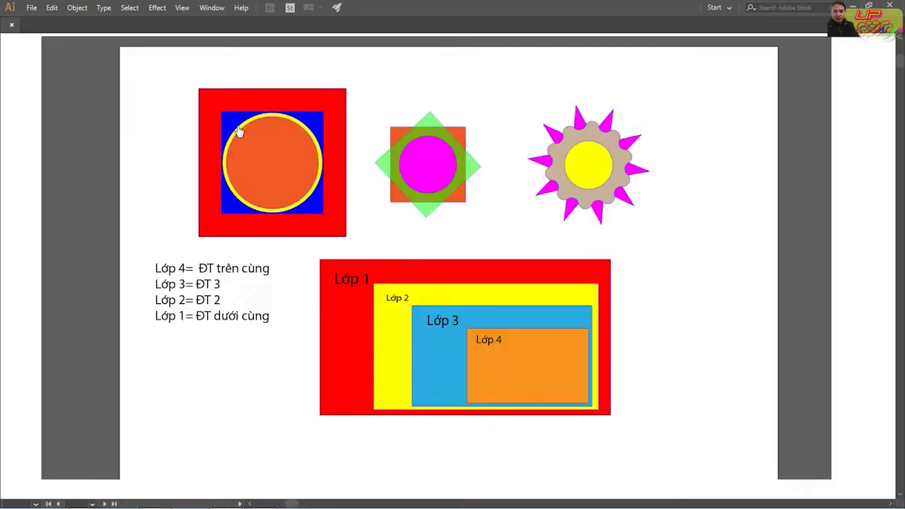
{"action": "left_click", "coordinate": [12, 116]}
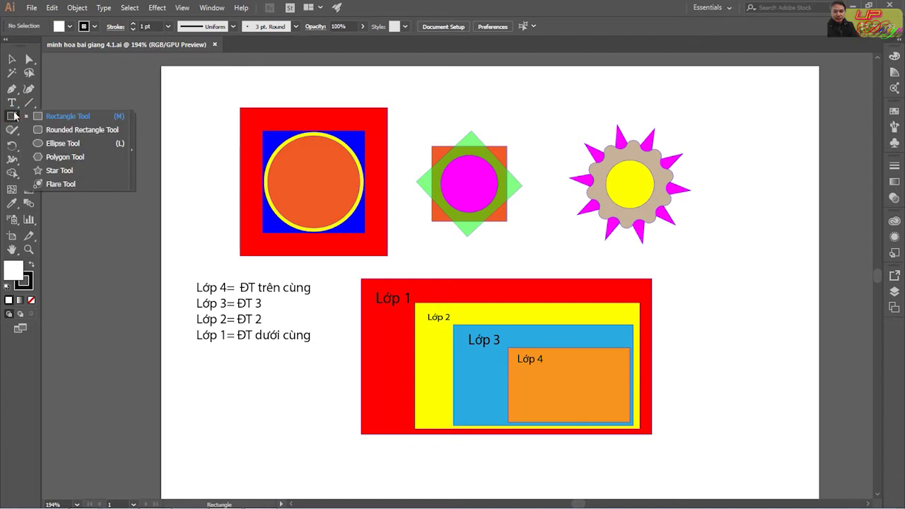
{"action": "left_click", "coordinate": [60, 171]}
{"action": "left_click_drag", "start_coordinate": [728, 110], "coordinate": [750, 137]}
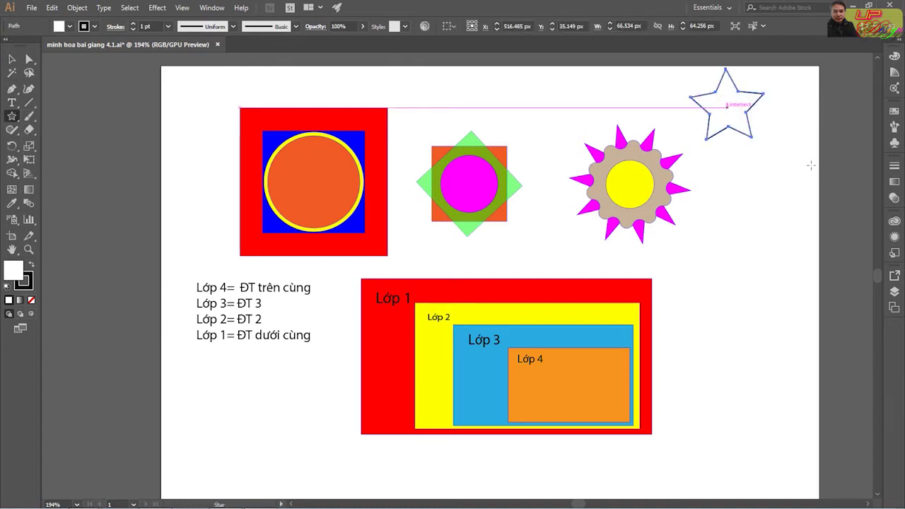
{"action": "left_click", "coordinate": [70, 29]}
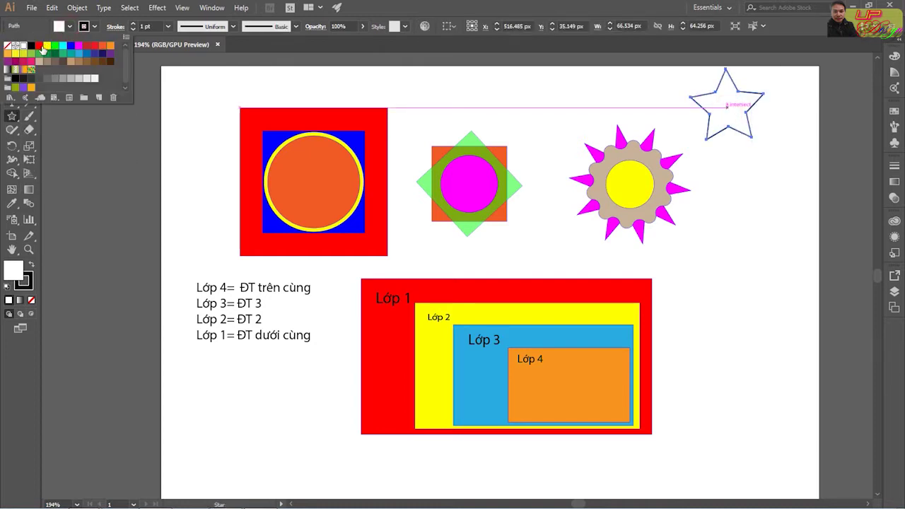
{"action": "left_click", "coordinate": [40, 46]}
{"action": "left_click", "coordinate": [76, 133]}
{"action": "left_click", "coordinate": [11, 59]}
{"action": "key", "text": "Delete"}
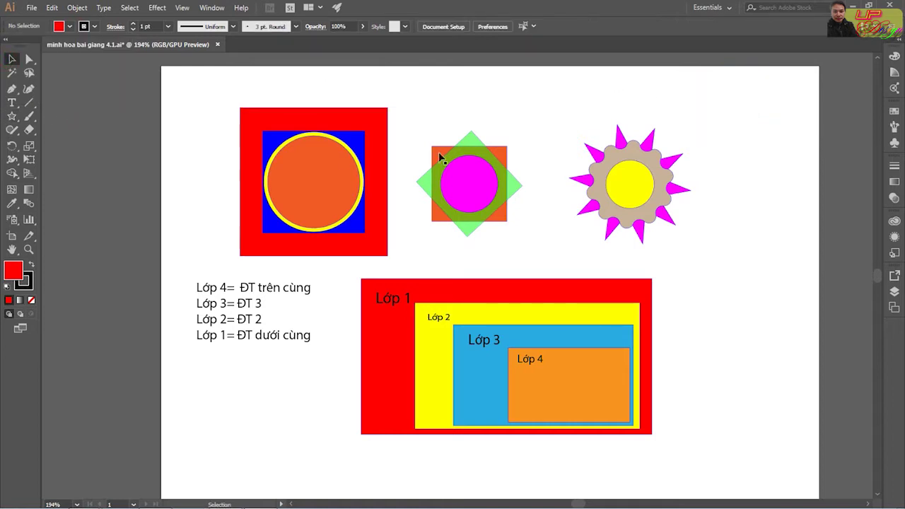
{"action": "left_click", "coordinate": [28, 88]}
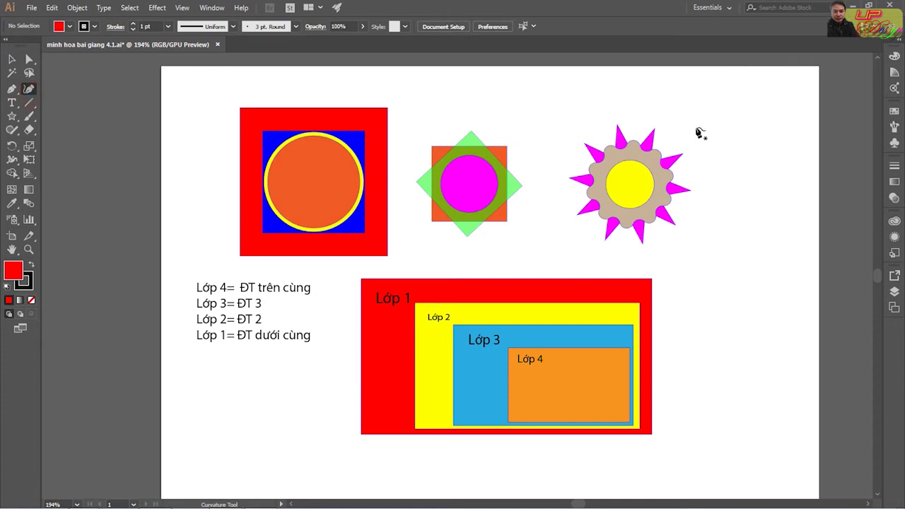
{"action": "left_click", "coordinate": [758, 150]}
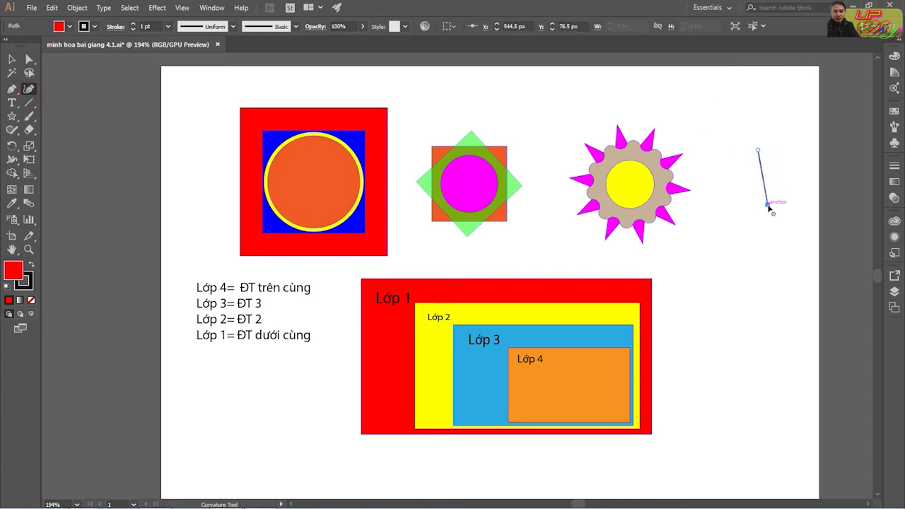
{"action": "left_click", "coordinate": [768, 205]}
{"action": "left_click", "coordinate": [746, 256]}
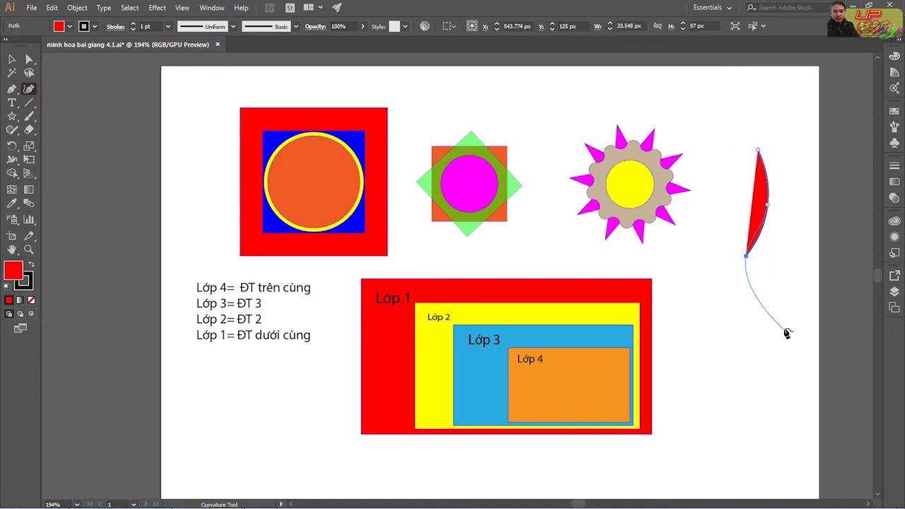
{"action": "left_click", "coordinate": [782, 320]}
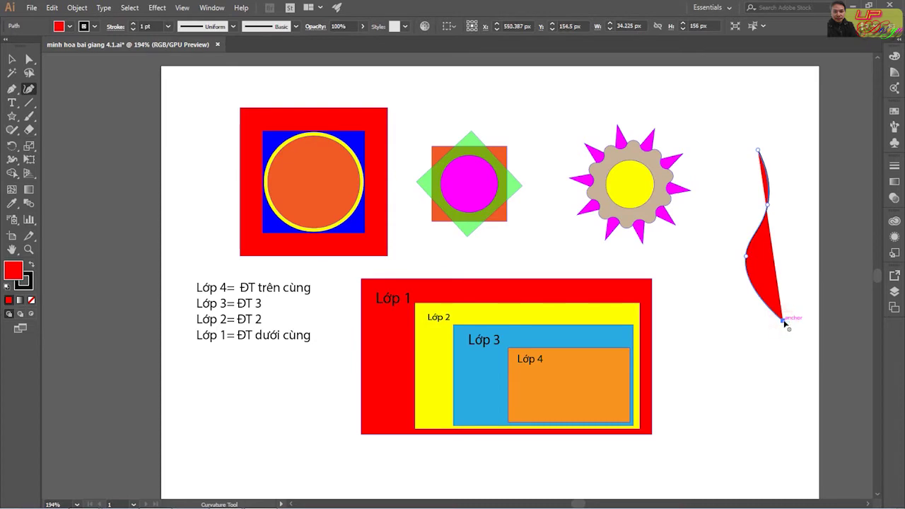
{"action": "key", "text": "v"}
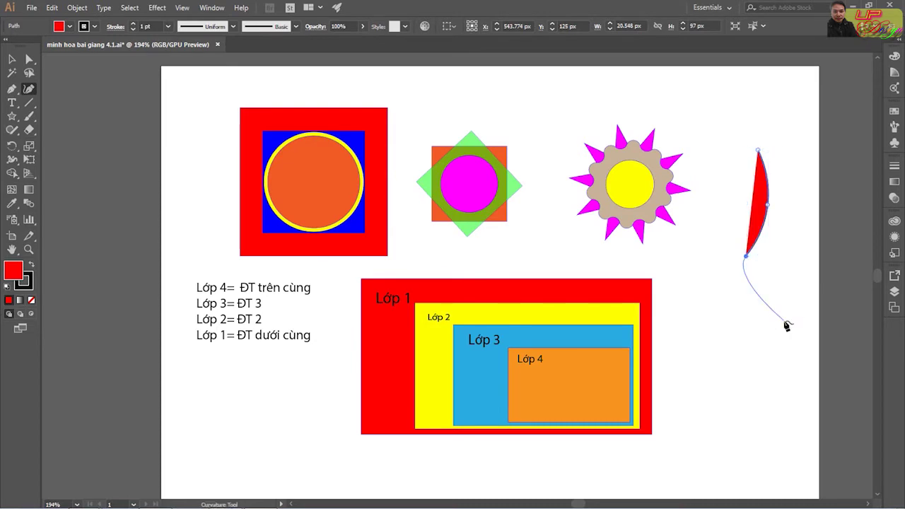
{"action": "key", "text": "Delete"}
{"action": "left_click", "coordinate": [12, 60]}
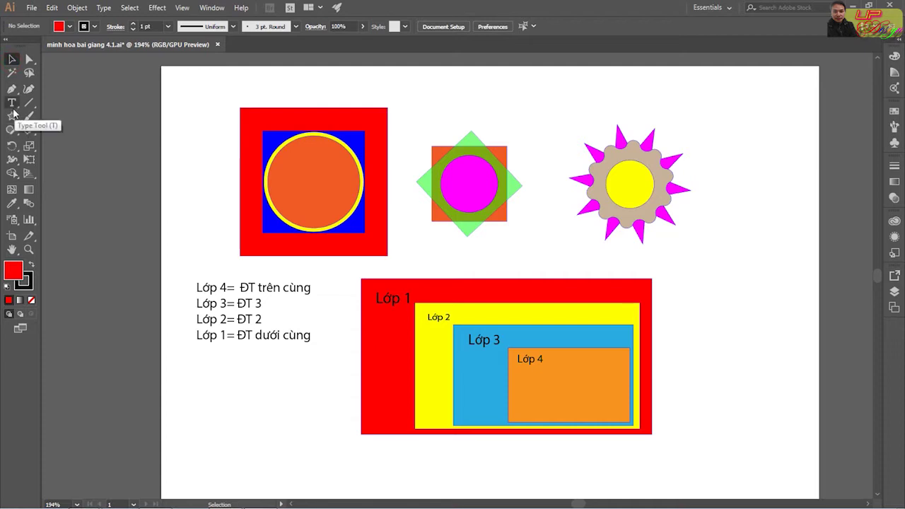
{"action": "left_click", "coordinate": [406, 228]}
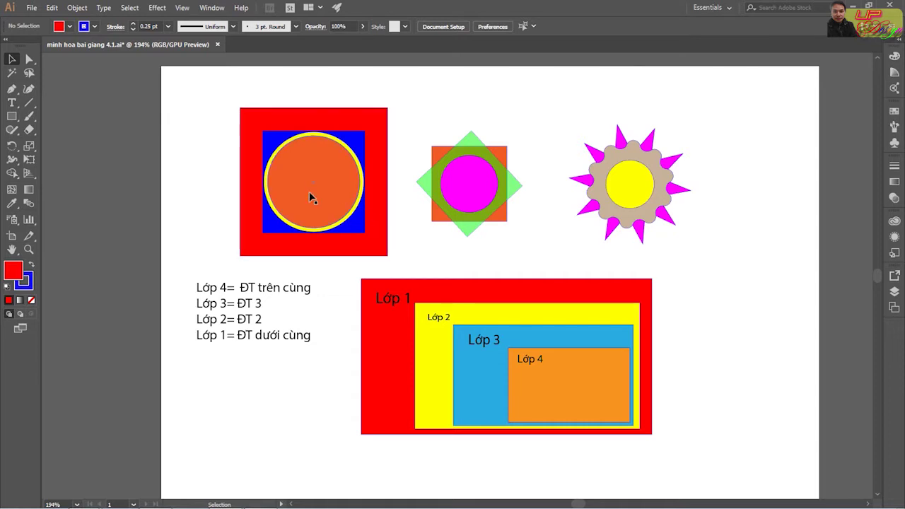
{"action": "scroll", "coordinate": [417, 297], "scroll_direction": "down", "scroll_amount": 1}
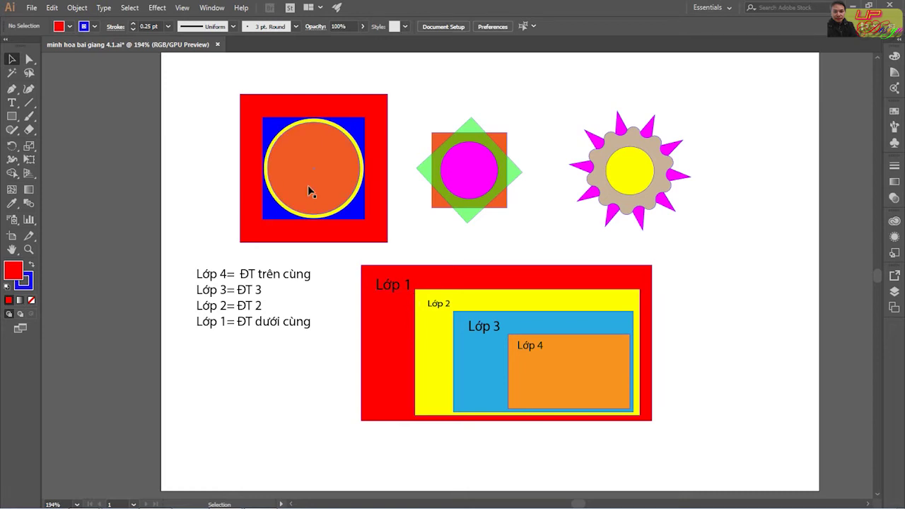
{"action": "left_click_drag", "start_coordinate": [562, 90], "coordinate": [709, 236]}
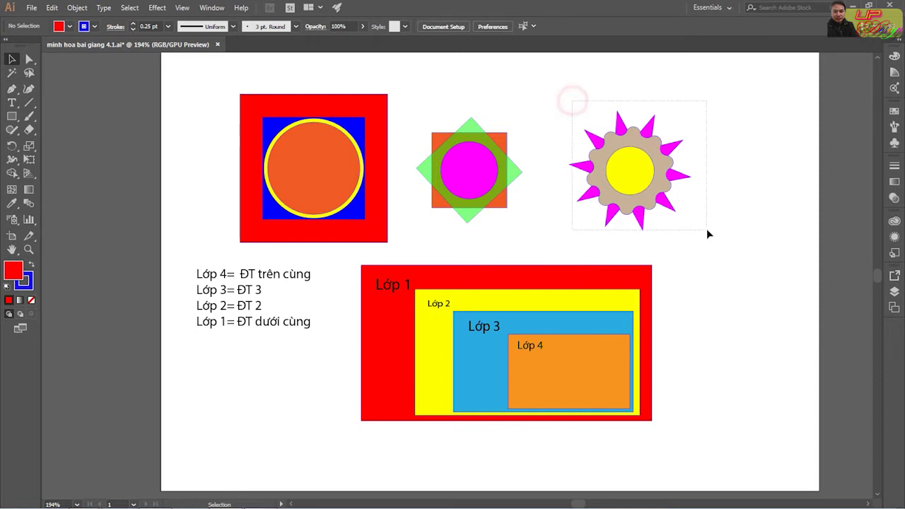
{"action": "left_click", "coordinate": [735, 251]}
{"action": "left_click_drag", "start_coordinate": [634, 190], "coordinate": [712, 238]}
{"action": "mouse_move", "coordinate": [650, 177]}
{"action": "left_mouse_down"}
{"action": "mouse_move", "coordinate": [737, 156]}
{"action": "mouse_move", "coordinate": [735, 133]}
{"action": "left_mouse_up"}
{"action": "left_click_drag", "start_coordinate": [645, 177], "coordinate": [638, 167]}
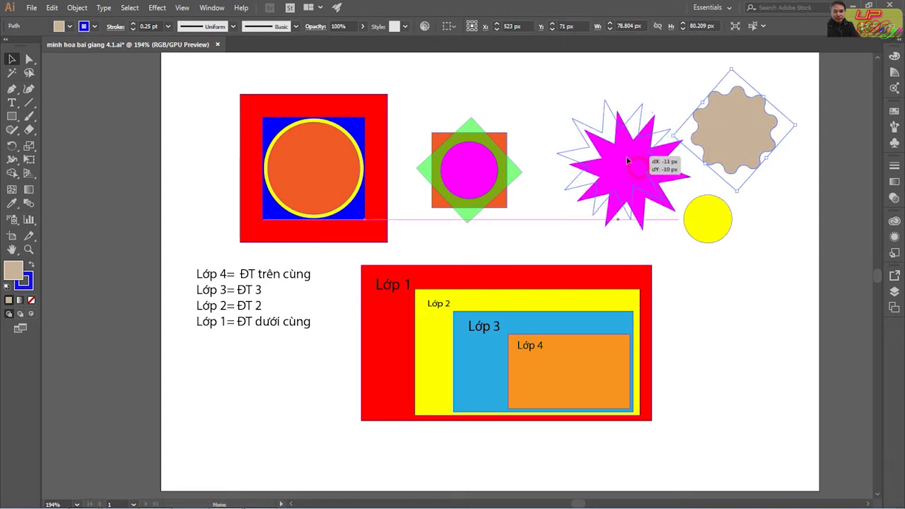
{"action": "left_click", "coordinate": [680, 221]}
{"action": "key", "text": "ctrl+z"}
{"action": "key", "text": "ctrl+z"}
{"action": "key", "text": "ctrl+z"}
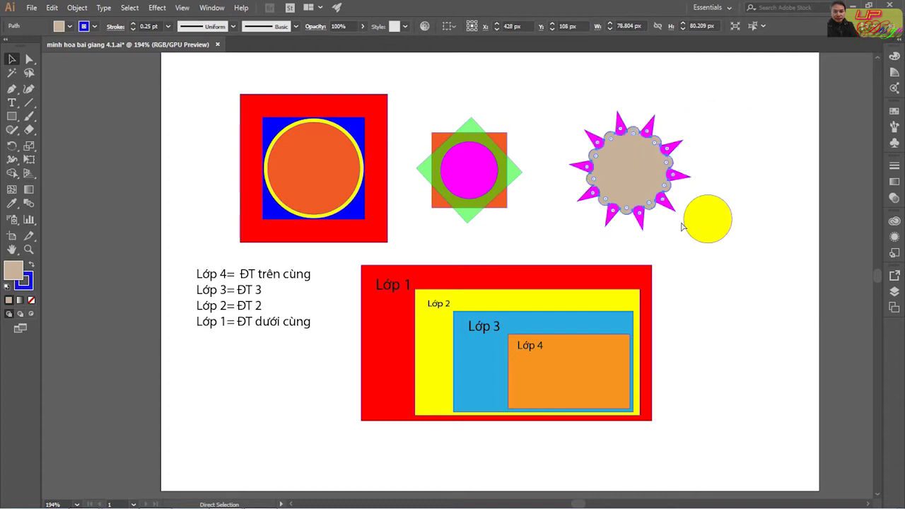
{"action": "key", "text": "ctrl+z"}
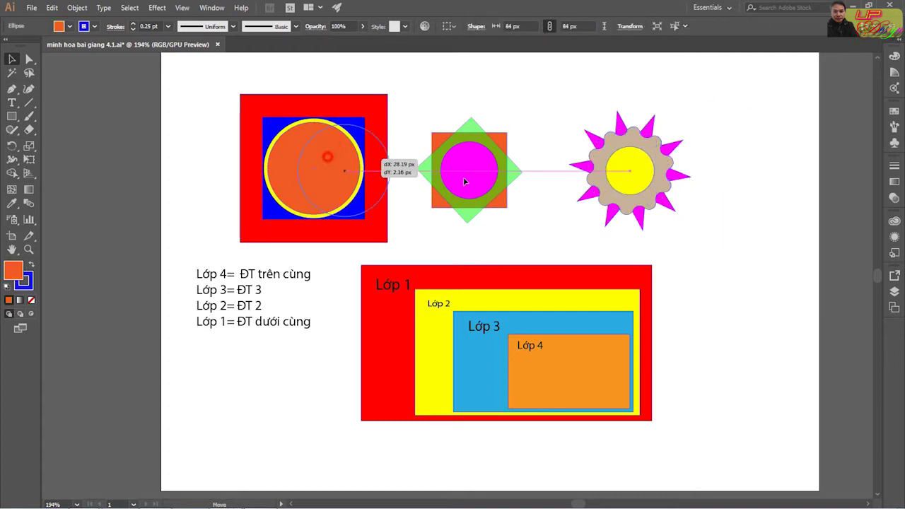
{"action": "left_click_drag", "start_coordinate": [329, 150], "coordinate": [765, 154]}
{"action": "mouse_move", "coordinate": [305, 165]}
{"action": "left_mouse_down"}
{"action": "mouse_move", "coordinate": [475, 147]}
{"action": "mouse_move", "coordinate": [515, 124]}
{"action": "left_mouse_up"}
{"action": "left_click_drag", "start_coordinate": [347, 146], "coordinate": [605, 205]}
{"action": "left_click_drag", "start_coordinate": [377, 209], "coordinate": [270, 205]}
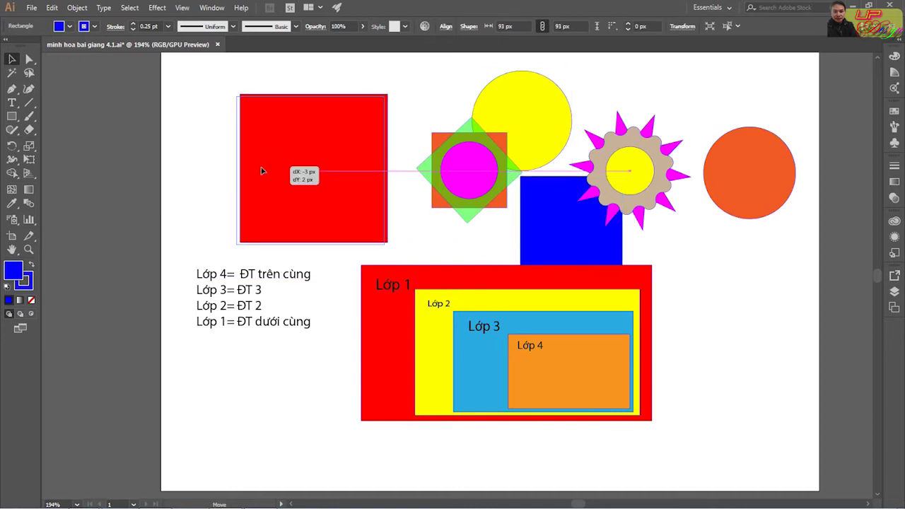
{"action": "key", "text": "ctrl+z"}
{"action": "key", "text": "ctrl+z"}
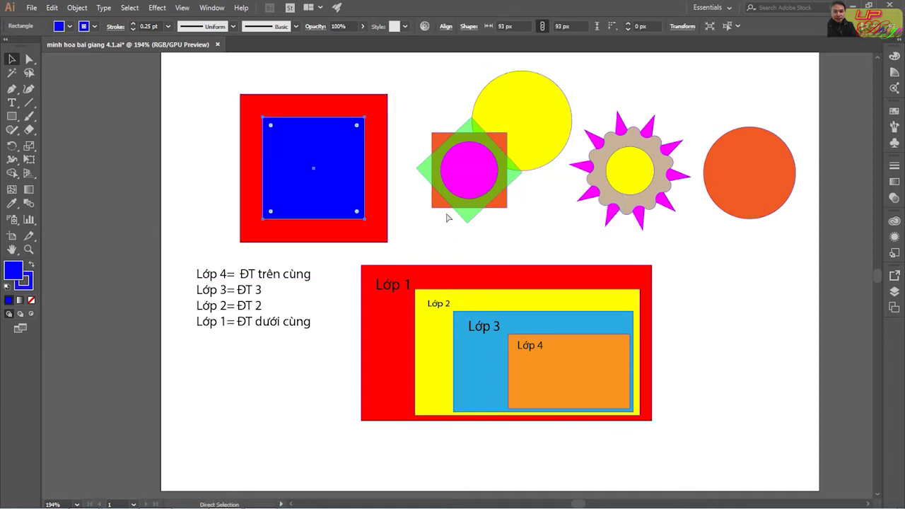
{"action": "key", "text": "ctrl+z"}
{"action": "key", "text": "ctrl+z"}
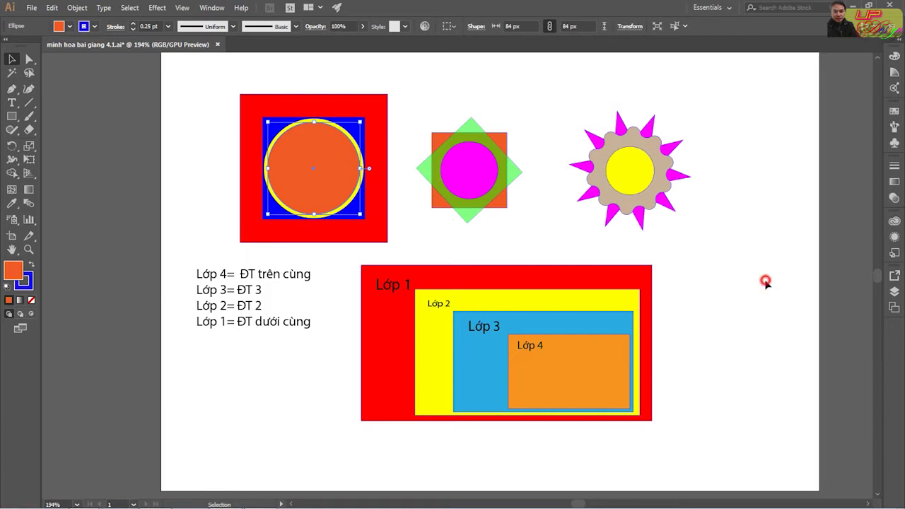
{"action": "left_click", "coordinate": [763, 284]}
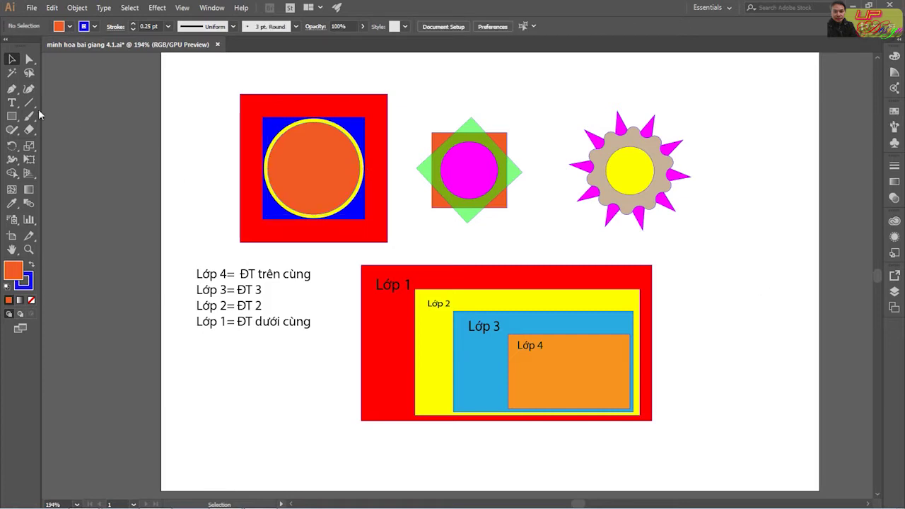
Step: Draw a tall rectangle at the page's right side and a circle overlapping it
{"action": "left_click", "coordinate": [12, 116]}
{"action": "left_click_drag", "start_coordinate": [715, 231], "coordinate": [782, 324]}
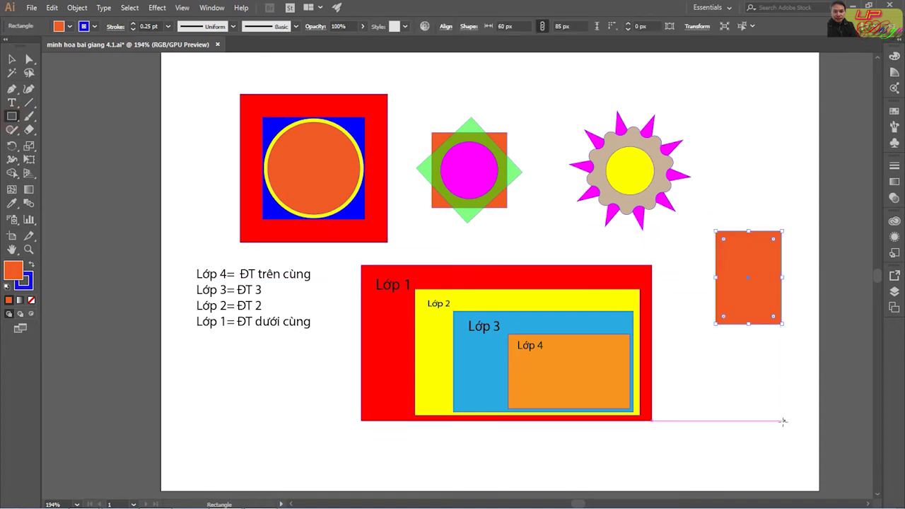
{"action": "left_click", "coordinate": [14, 121]}
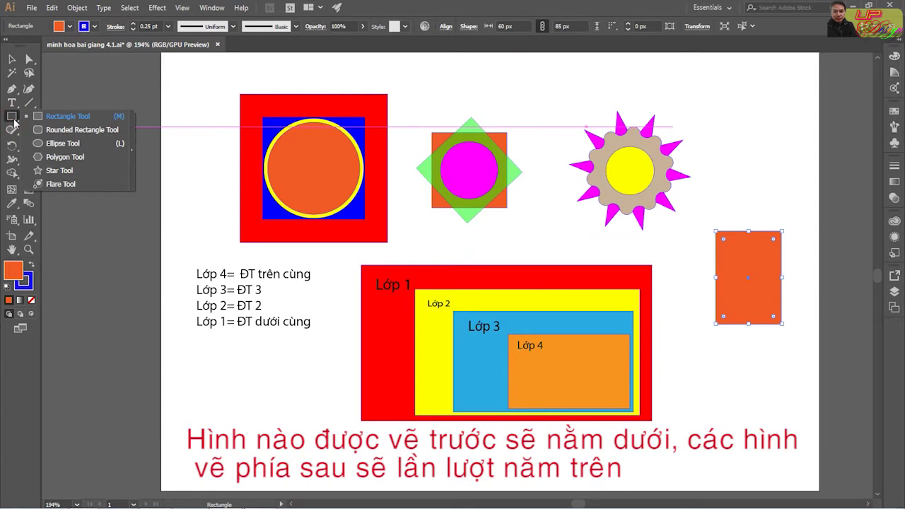
{"action": "left_click", "coordinate": [49, 143]}
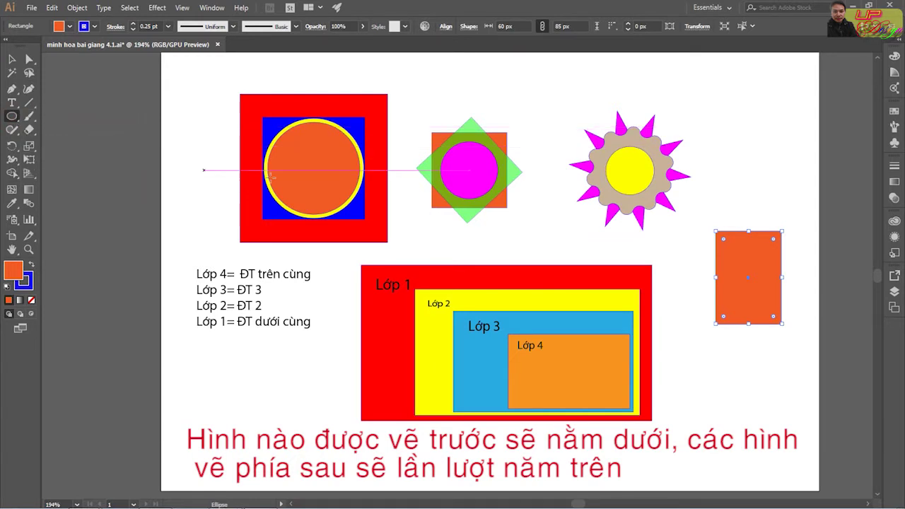
{"action": "left_click_drag", "start_coordinate": [680, 251], "coordinate": [771, 343]}
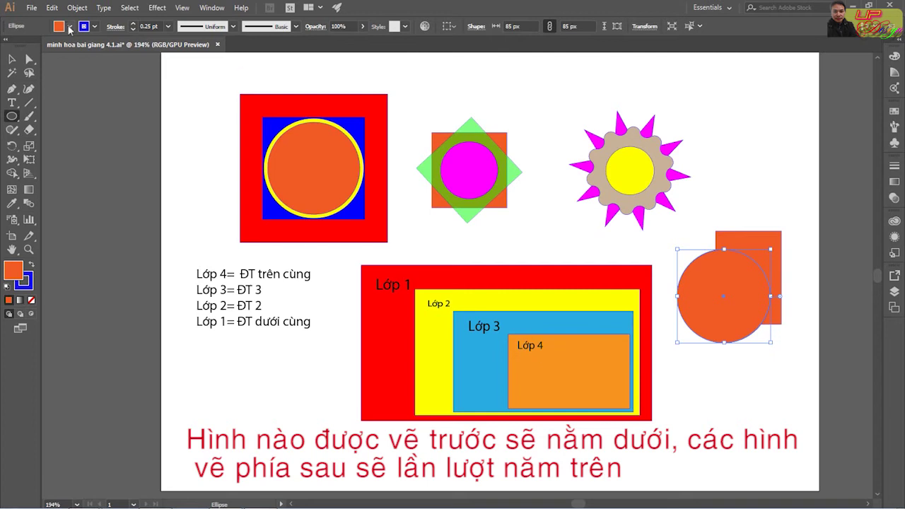
Step: Give the circle a pink fill using the Color Picker
{"action": "left_click", "coordinate": [69, 27]}
{"action": "left_click", "coordinate": [54, 47]}
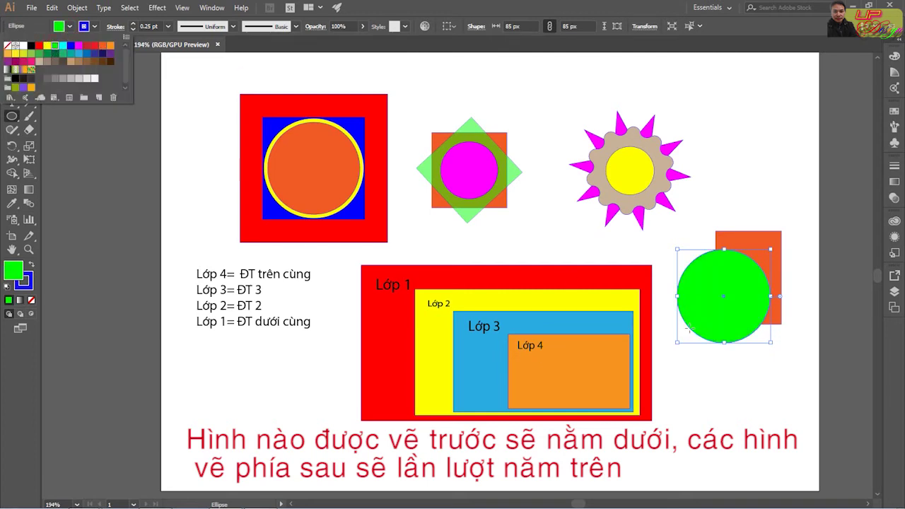
{"action": "left_click", "coordinate": [82, 220]}
{"action": "double_click", "coordinate": [14, 270]}
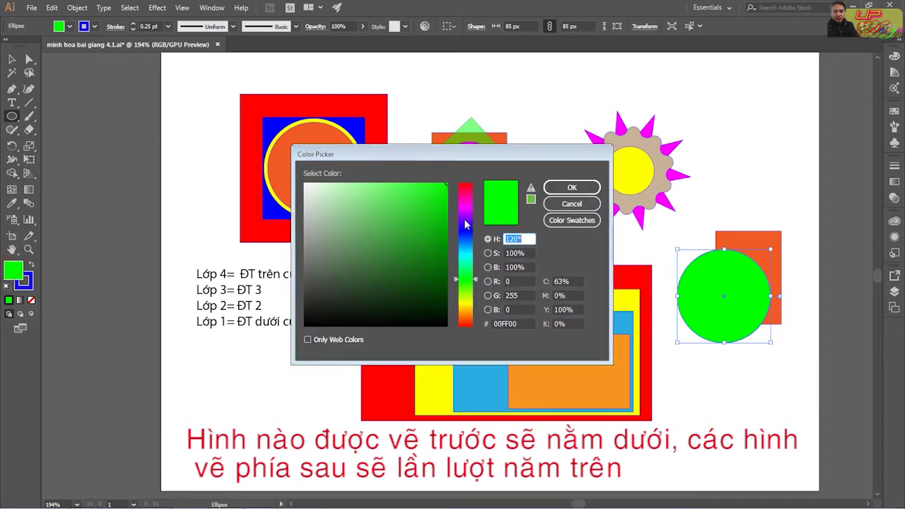
{"action": "left_click", "coordinate": [465, 230]}
{"action": "left_click", "coordinate": [433, 186]}
{"action": "left_click", "coordinate": [467, 193]}
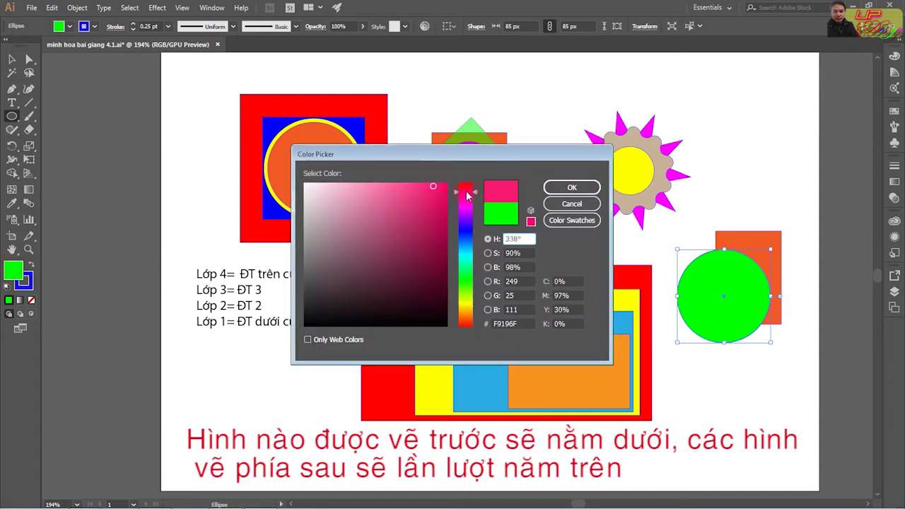
{"action": "left_click", "coordinate": [435, 194]}
{"action": "left_click", "coordinate": [581, 187]}
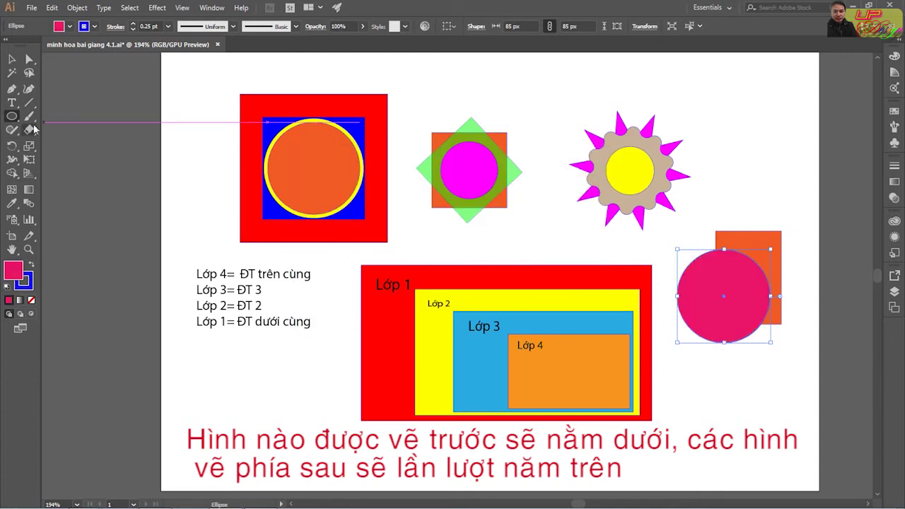
Step: Draw a star over the pink circle and colour it green
{"action": "mouse_move", "coordinate": [11, 116]}
{"action": "left_mouse_down"}
{"action": "mouse_move", "coordinate": [51, 146]}
{"action": "mouse_move", "coordinate": [56, 168]}
{"action": "left_mouse_up"}
{"action": "mouse_move", "coordinate": [694, 242]}
{"action": "left_mouse_down"}
{"action": "mouse_move", "coordinate": [741, 268]}
{"action": "mouse_move", "coordinate": [683, 277]}
{"action": "left_mouse_up"}
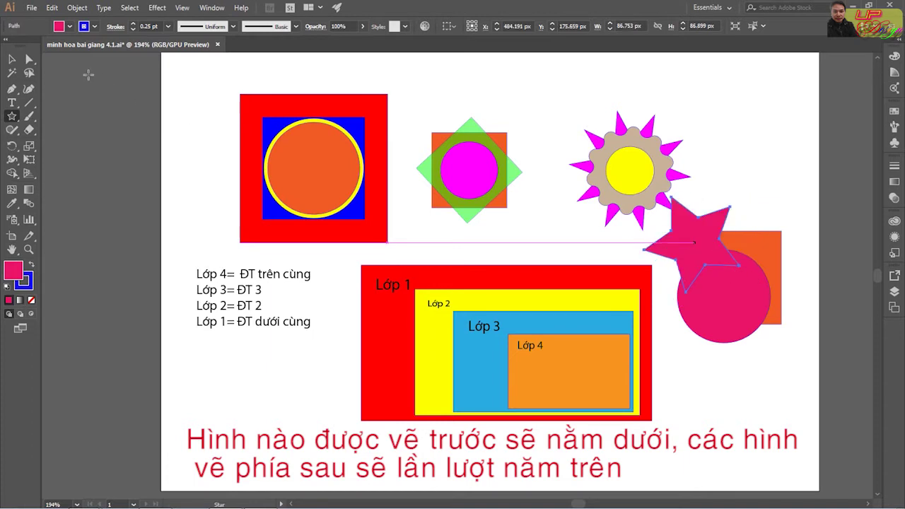
{"action": "double_click", "coordinate": [15, 273]}
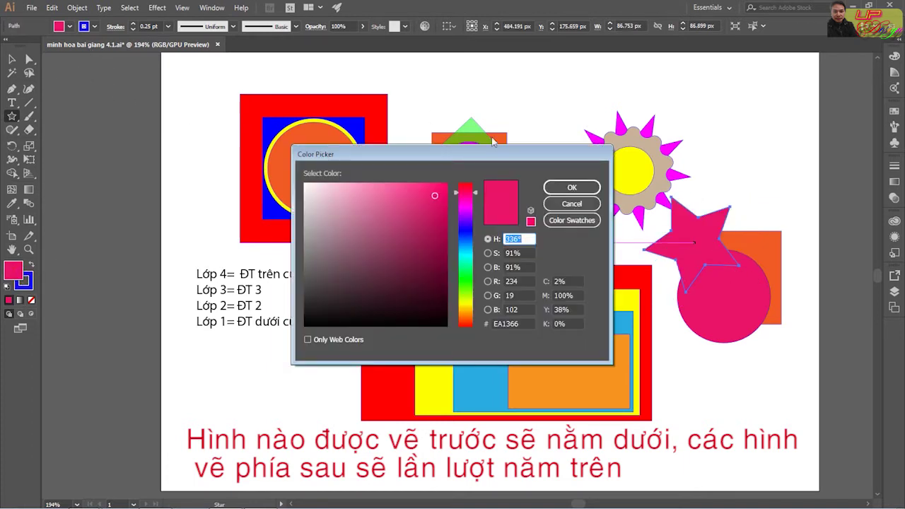
{"action": "left_click_drag", "start_coordinate": [469, 295], "coordinate": [466, 263]}
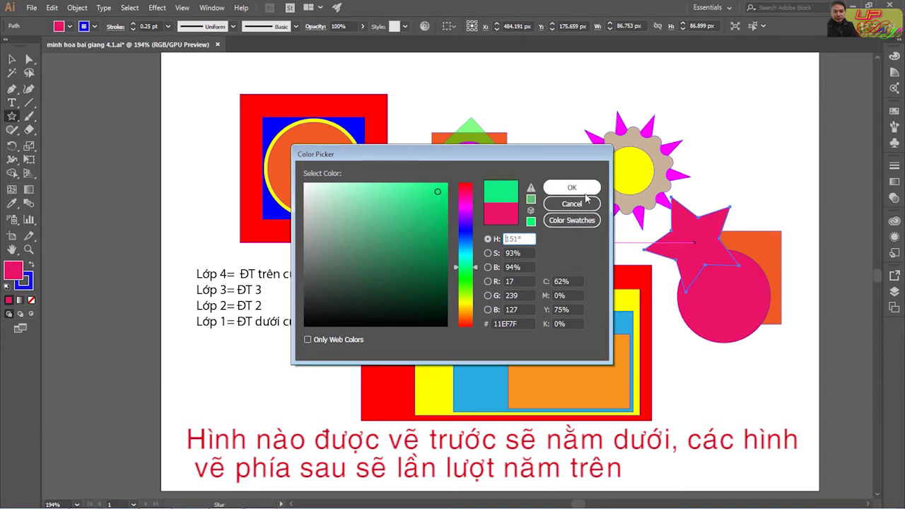
{"action": "left_click", "coordinate": [571, 186]}
Step: Move the green star down-right, then select the star, circle and orange rectangle together
{"action": "left_click", "coordinate": [11, 59]}
{"action": "left_click_drag", "start_coordinate": [691, 246], "coordinate": [716, 282]}
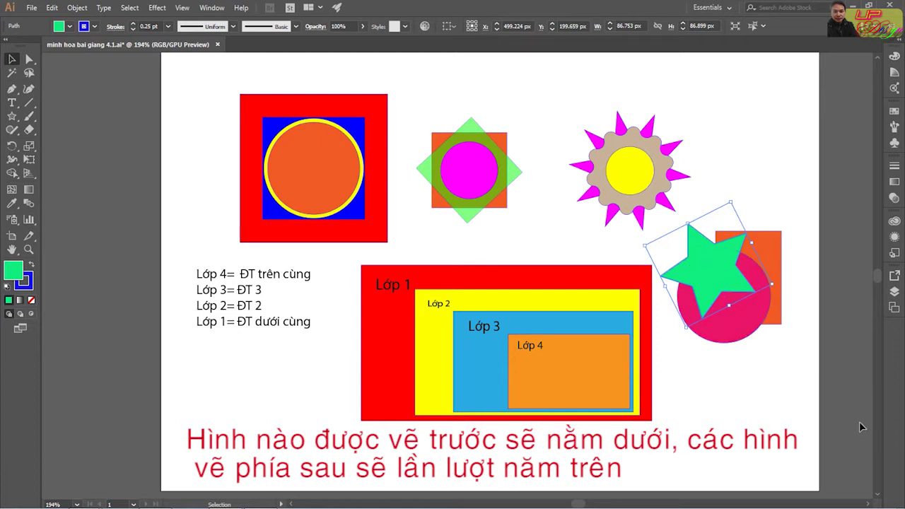
{"action": "left_click_drag", "start_coordinate": [836, 375], "coordinate": [743, 296]}
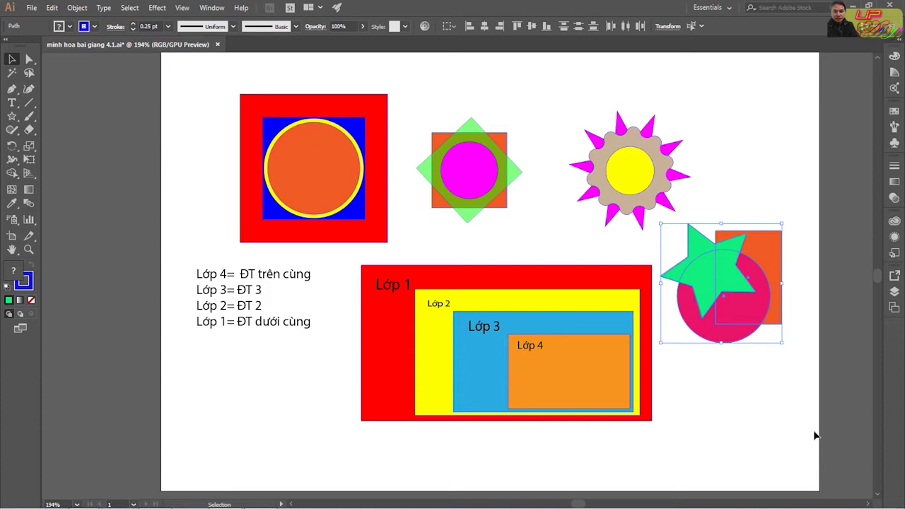
Step: Delete the star, circle and orange rectangle, then bring the red square to front and back to the back
{"action": "key", "text": "Delete"}
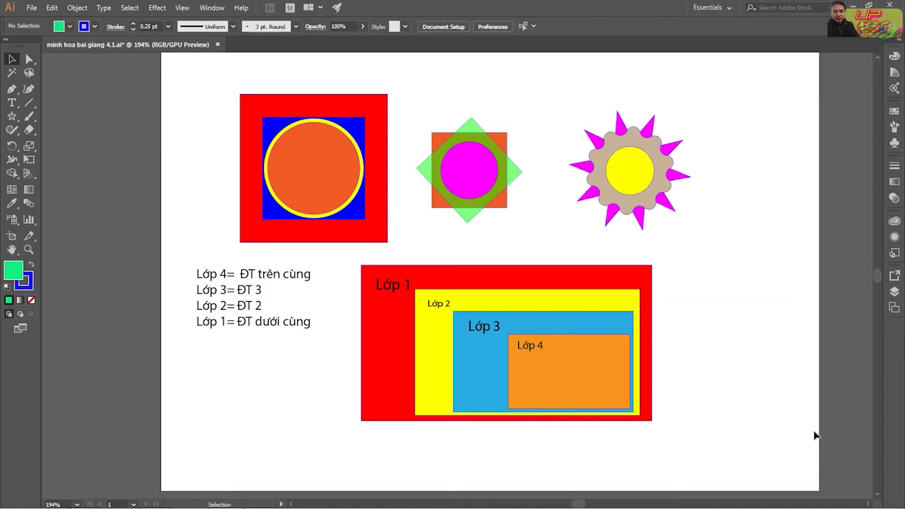
{"action": "left_click", "coordinate": [381, 129]}
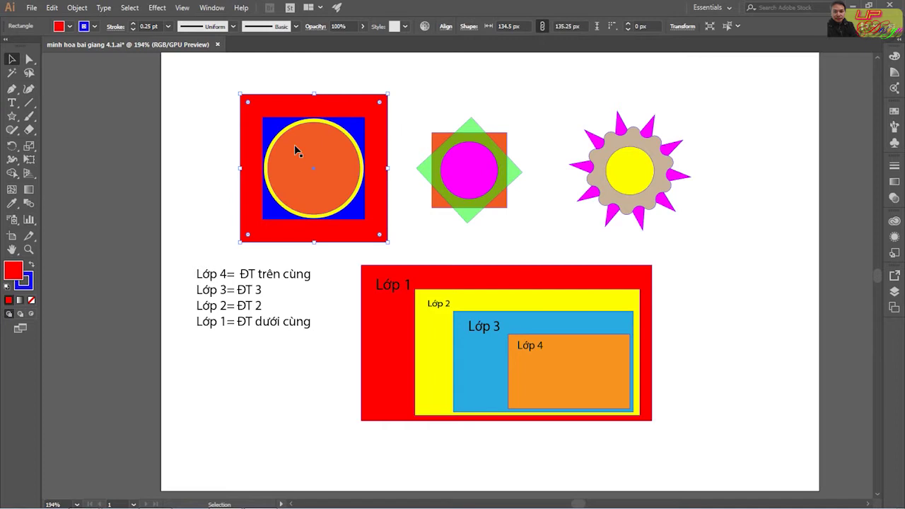
{"action": "left_click", "coordinate": [77, 7]}
{"action": "left_click", "coordinate": [77, 8]}
{"action": "left_click", "coordinate": [77, 8]}
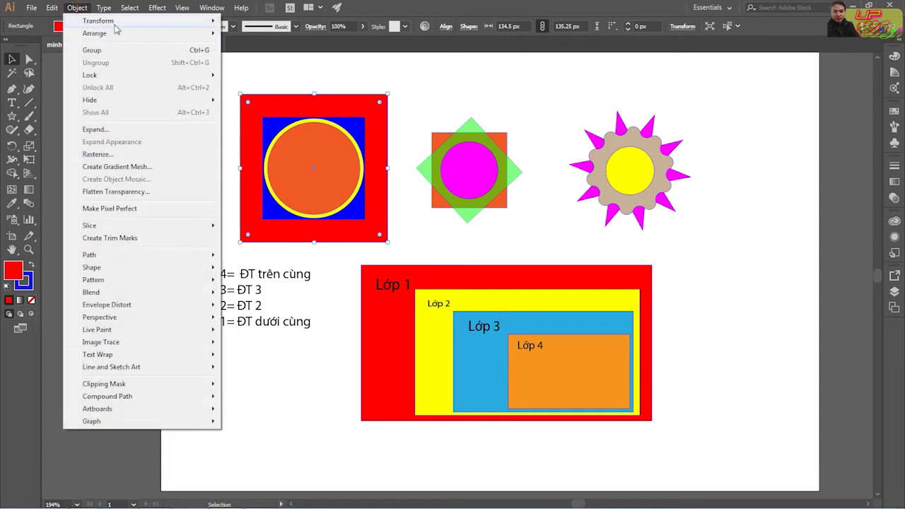
{"action": "mouse_move", "coordinate": [94, 33]}
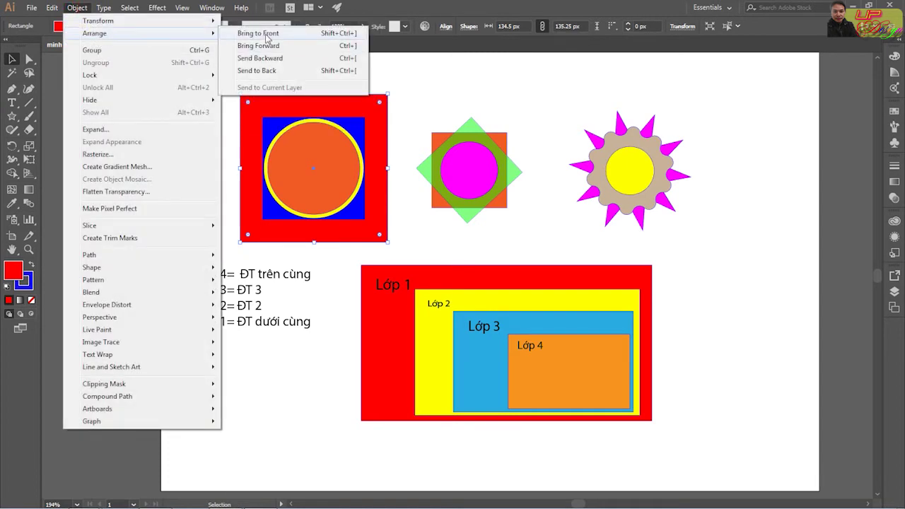
{"action": "left_click", "coordinate": [267, 35]}
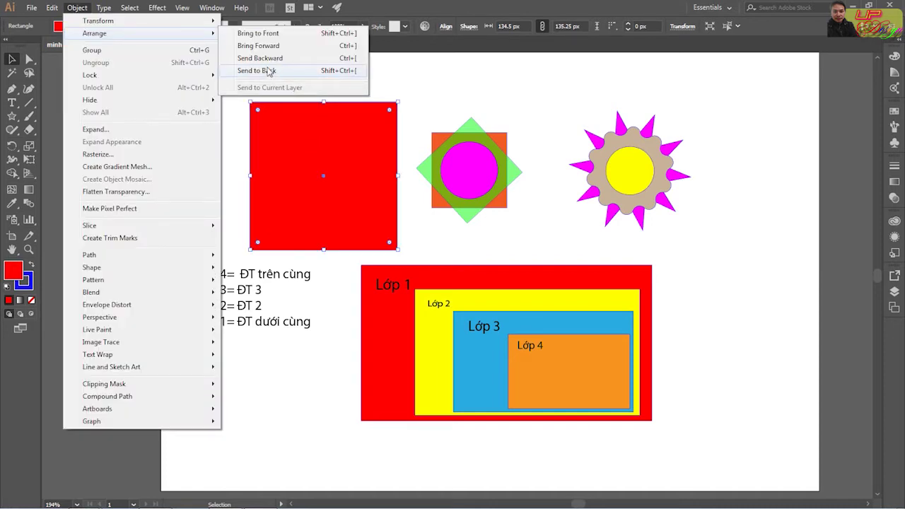
{"action": "left_click", "coordinate": [269, 71]}
Step: Nudge the red square, select it with its nested shapes, and align their centres
{"action": "left_click_drag", "start_coordinate": [388, 238], "coordinate": [384, 217]}
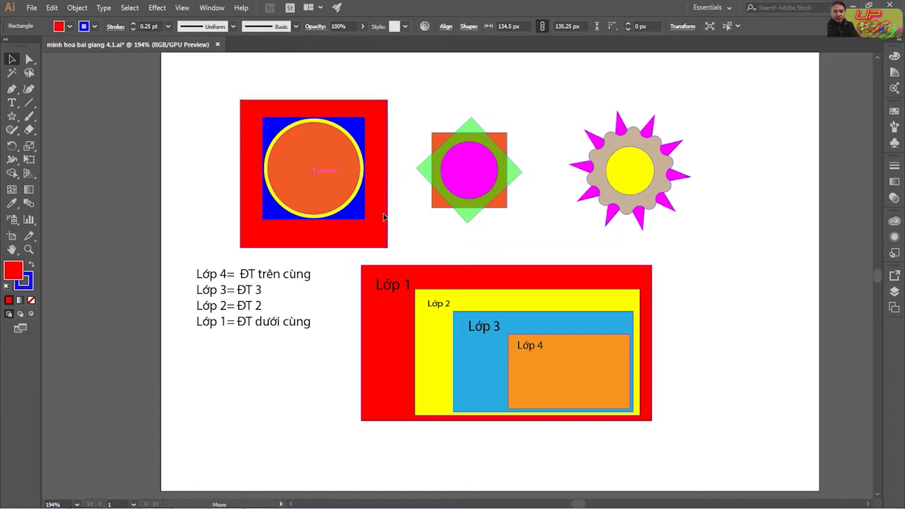
{"action": "left_click_drag", "start_coordinate": [194, 71], "coordinate": [403, 254]}
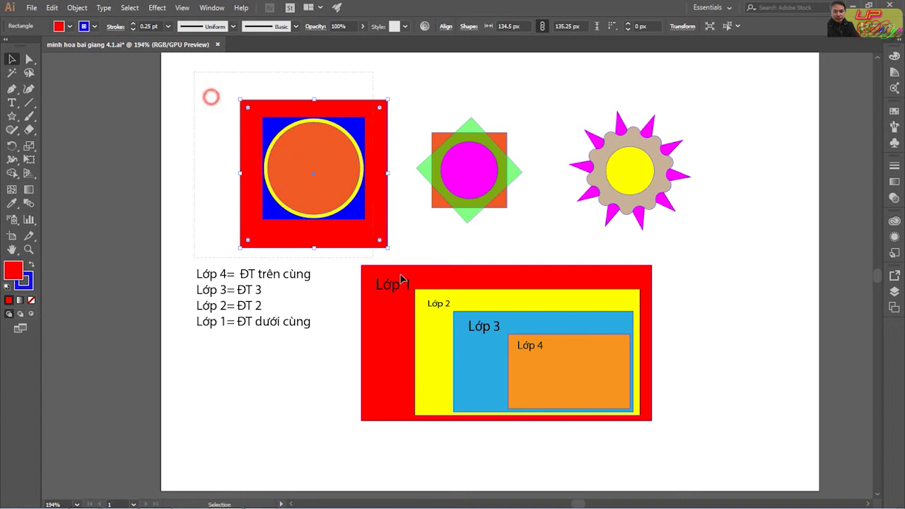
{"action": "left_click", "coordinate": [484, 27]}
{"action": "left_click", "coordinate": [531, 26]}
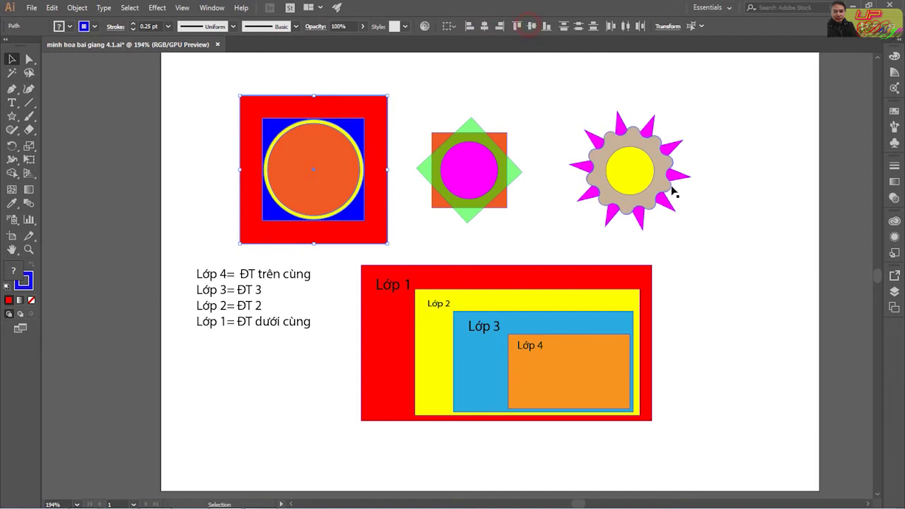
{"action": "left_click", "coordinate": [729, 257]}
{"action": "left_click", "coordinate": [720, 336]}
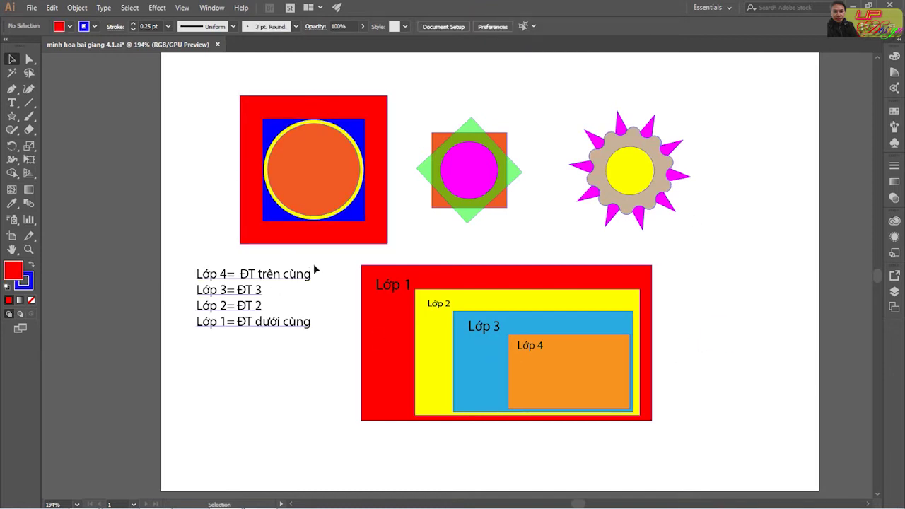
{"action": "left_click_drag", "start_coordinate": [349, 252], "coordinate": [710, 460]}
{"action": "left_click", "coordinate": [662, 468]}
{"action": "mouse_move", "coordinate": [564, 384]}
{"action": "left_mouse_down"}
{"action": "mouse_move", "coordinate": [528, 352]}
{"action": "mouse_move", "coordinate": [450, 334]}
{"action": "mouse_move", "coordinate": [514, 368]}
{"action": "mouse_move", "coordinate": [438, 324]}
{"action": "mouse_move", "coordinate": [568, 384]}
{"action": "mouse_move", "coordinate": [593, 420]}
{"action": "left_mouse_up"}
{"action": "key", "text": "ctrl+z"}
{"action": "key", "text": "ctrl+z"}
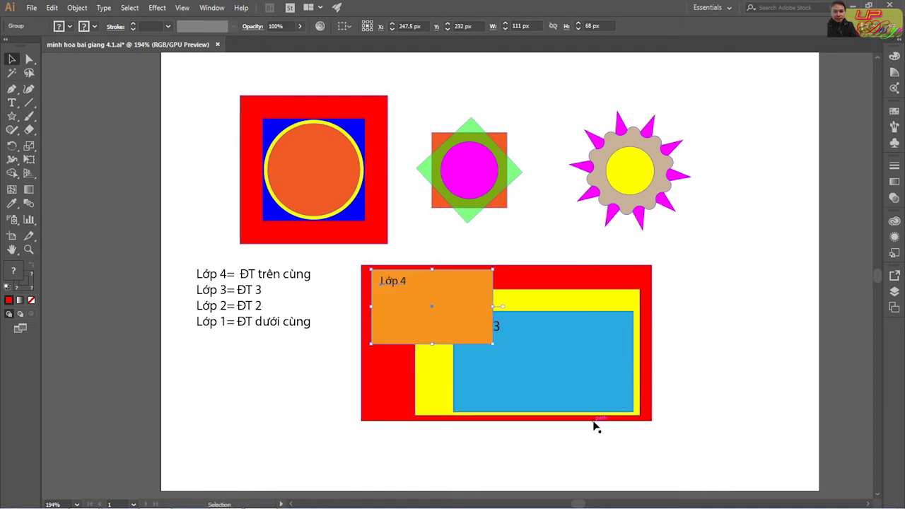
{"action": "key", "text": "ctrl+shift+z"}
{"action": "key", "text": "ctrl+shift+z"}
{"action": "key", "text": "ctrl+shift+z"}
{"action": "key", "text": "v"}
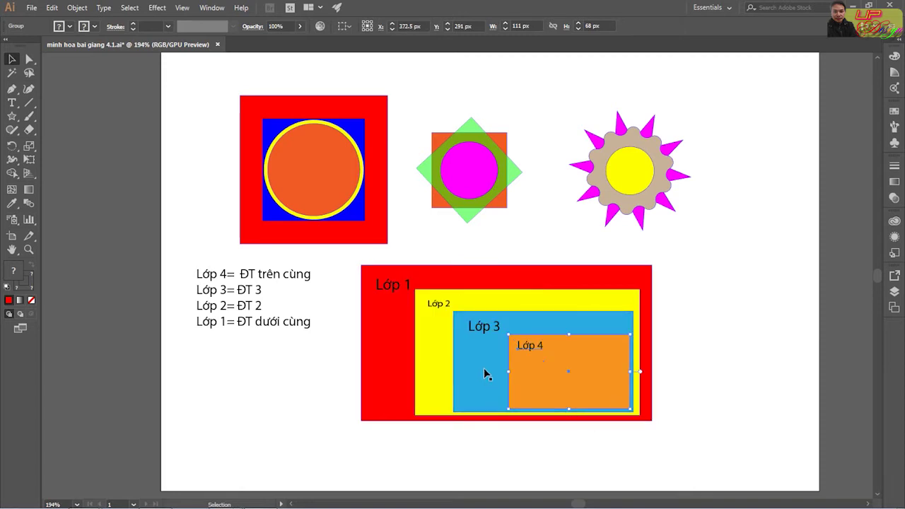
{"action": "mouse_move", "coordinate": [483, 373]}
{"action": "left_mouse_down"}
{"action": "mouse_move", "coordinate": [458, 351]}
{"action": "mouse_move", "coordinate": [422, 341]}
{"action": "mouse_move", "coordinate": [517, 374]}
{"action": "mouse_move", "coordinate": [475, 381]}
{"action": "left_mouse_up"}
{"action": "key", "text": "ctrl+z"}
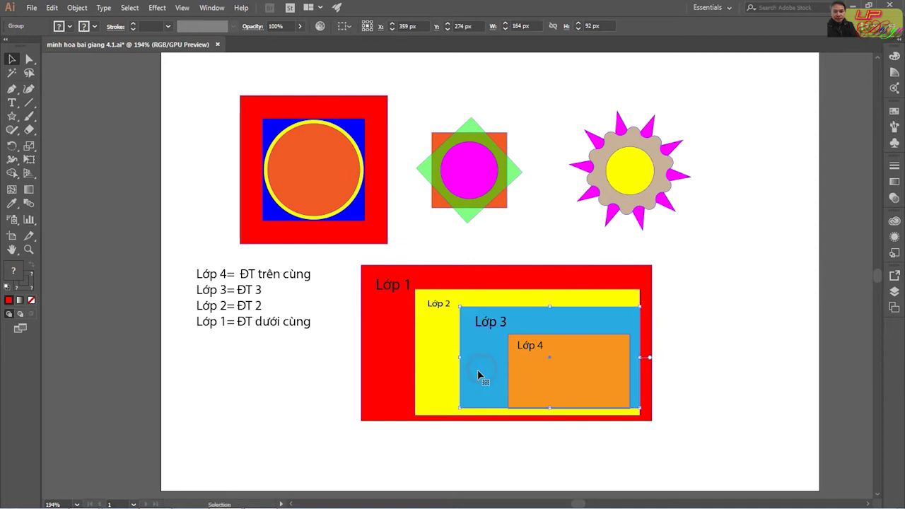
{"action": "key", "text": "ctrl+z"}
{"action": "key", "text": "ctrl+z"}
{"action": "key", "text": "ctrl+z"}
{"action": "key", "text": "ctrl+shift+z"}
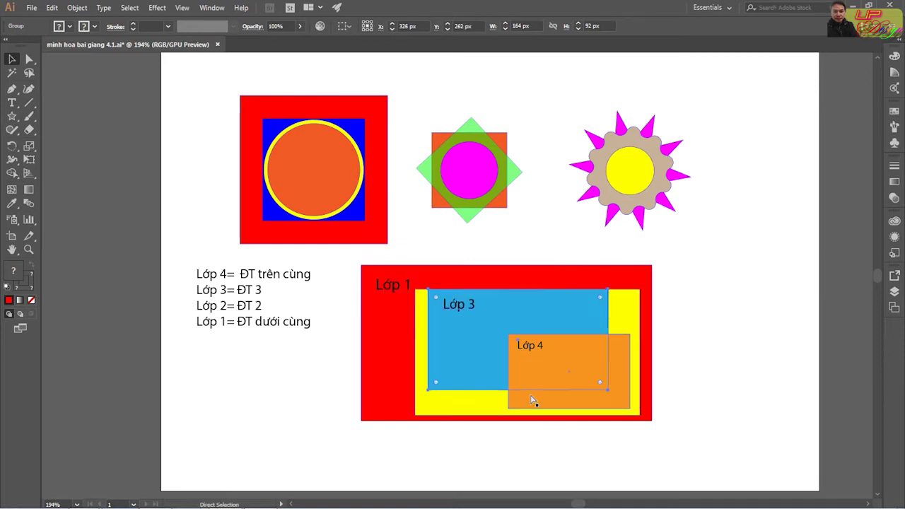
{"action": "key", "text": "ctrl+shift+z"}
{"action": "key", "text": "ctrl+shift+z"}
{"action": "left_click", "coordinate": [382, 327]}
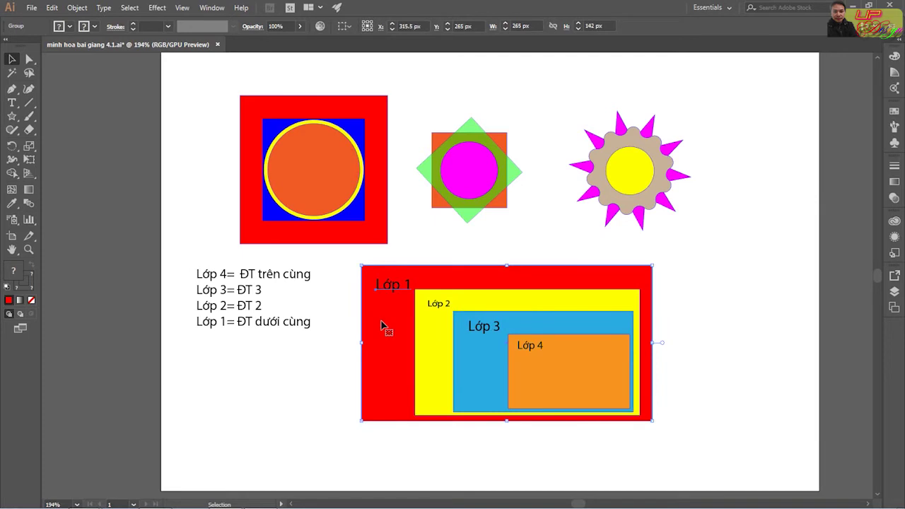
Step: Use Object > Arrange to bring Lớp 1 to the front, then send it to the back
{"action": "left_click", "coordinate": [77, 8]}
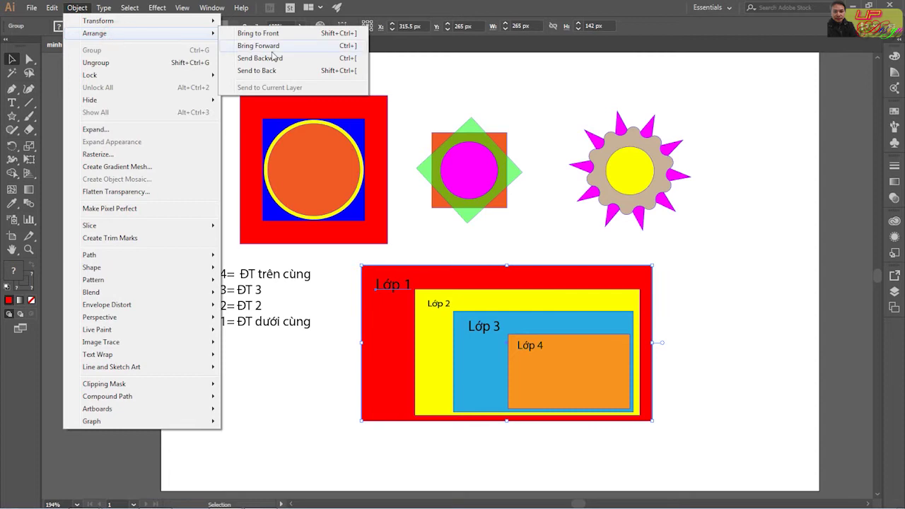
{"action": "mouse_move", "coordinate": [95, 34]}
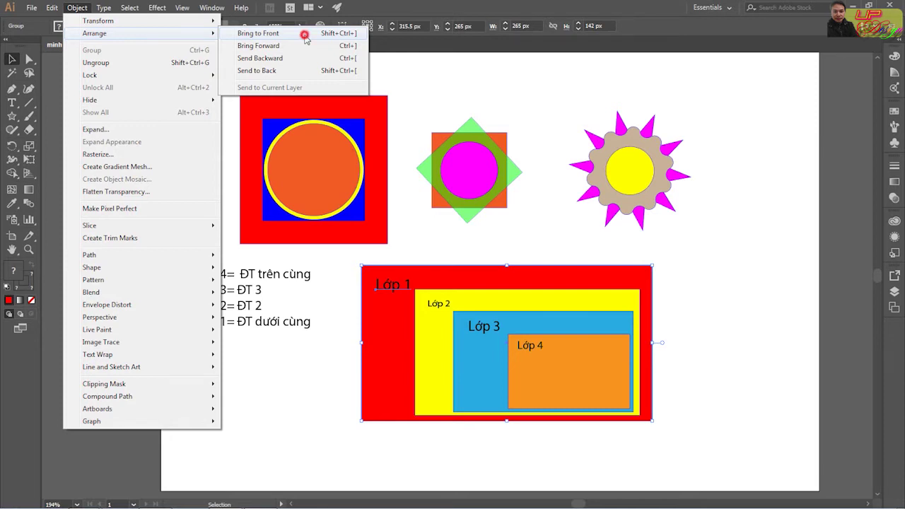
{"action": "left_click", "coordinate": [303, 34]}
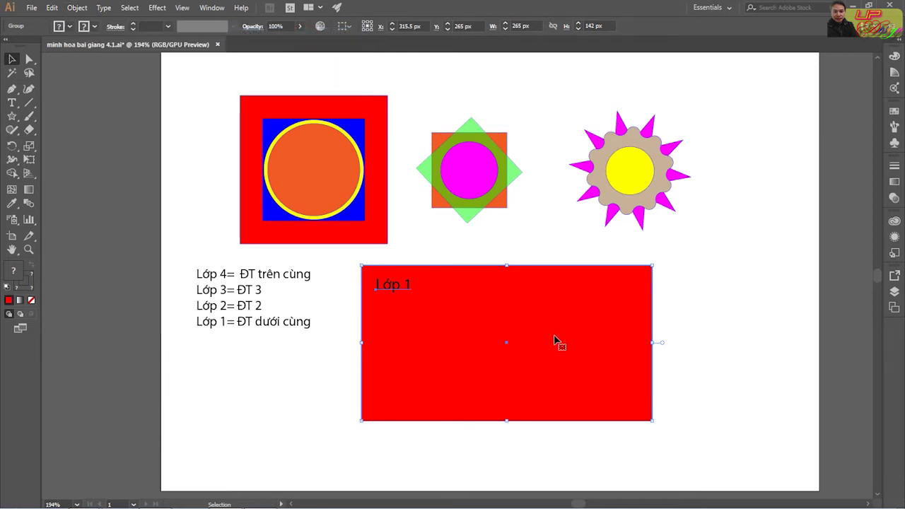
{"action": "left_click", "coordinate": [78, 7]}
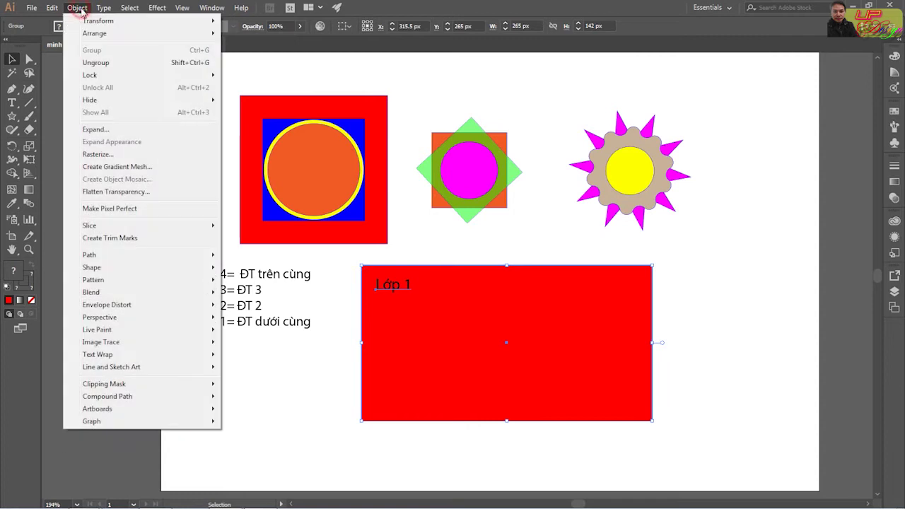
{"action": "mouse_move", "coordinate": [94, 33]}
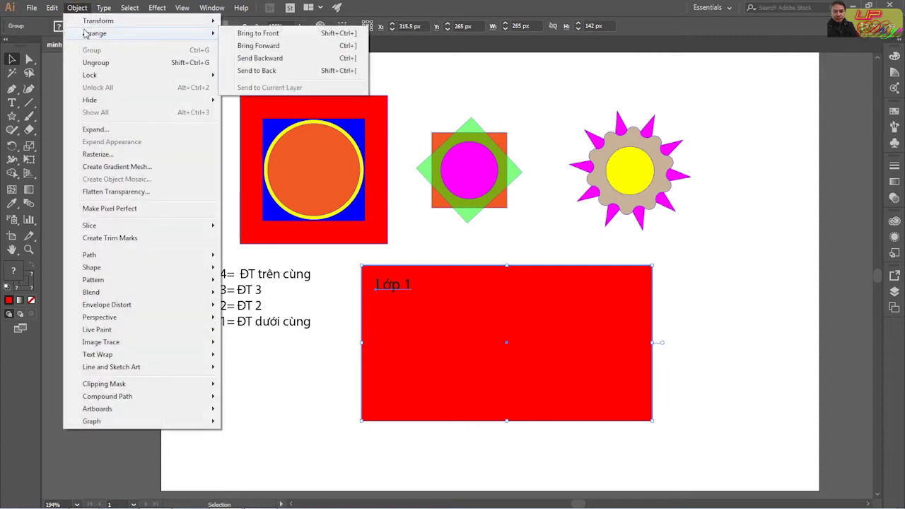
{"action": "left_click", "coordinate": [261, 72]}
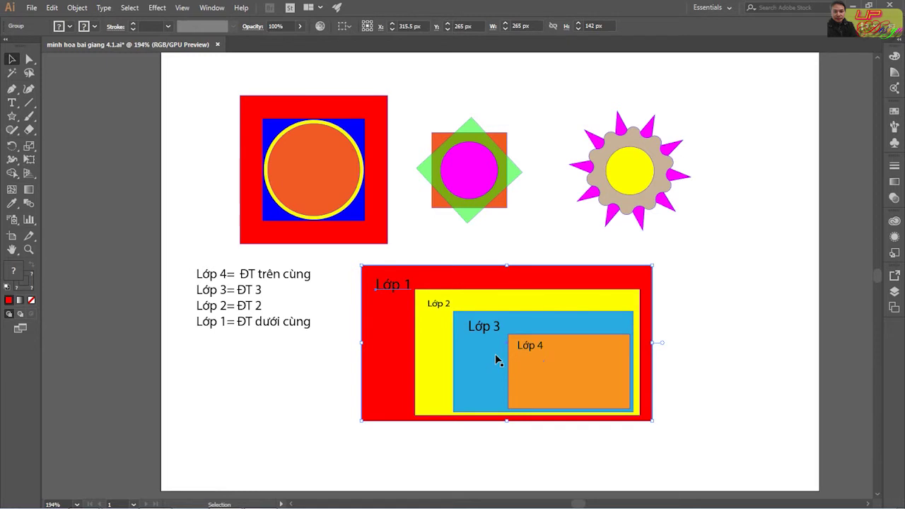
{"action": "left_click", "coordinate": [78, 8]}
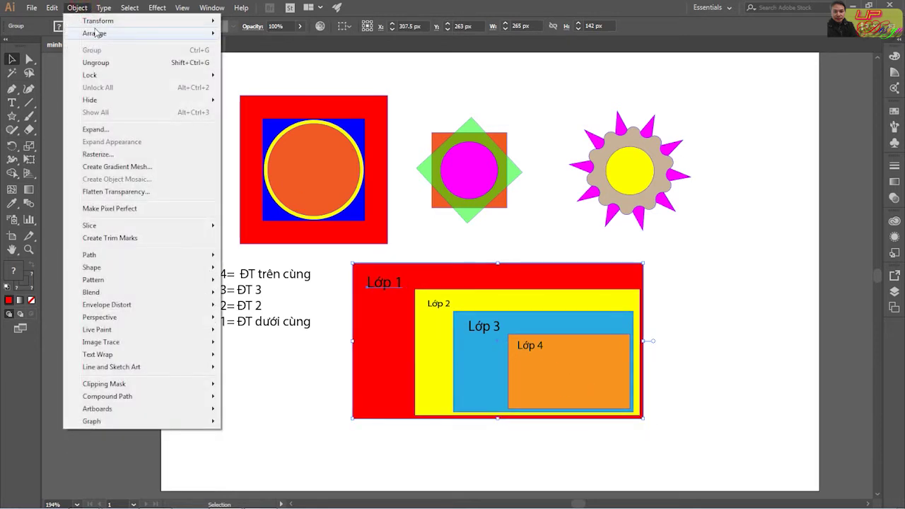
{"action": "mouse_move", "coordinate": [95, 33]}
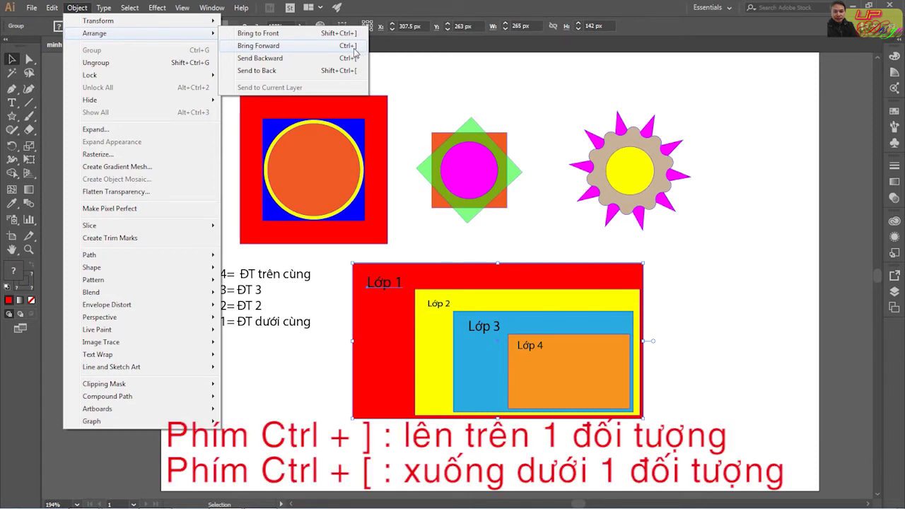
Step: Raise Lớp 1 above Lớp 4 with three Ctrl+] presses, then lower it one level with Ctrl+[
{"action": "left_click", "coordinate": [297, 482]}
{"action": "key", "text": "ctrl"}
{"action": "key", "text": "ctrl+bracketright"}
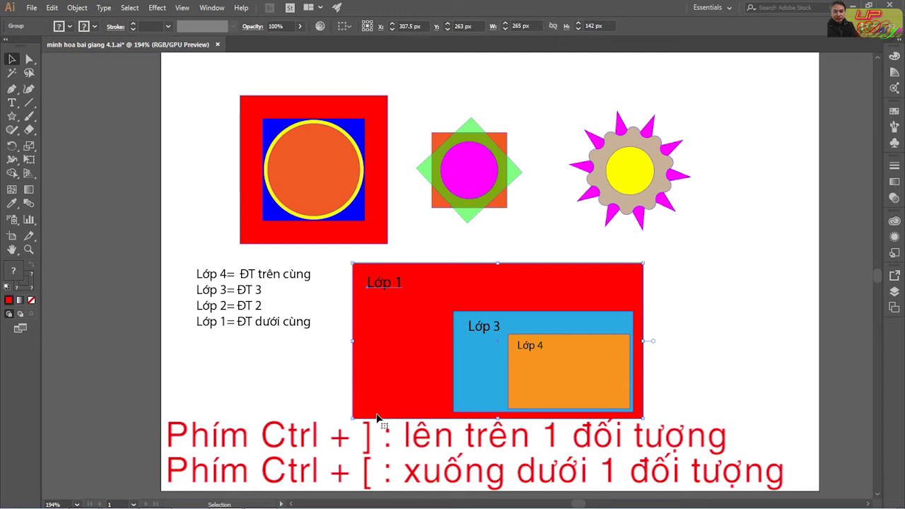
{"action": "key", "text": "ctrl+bracketright"}
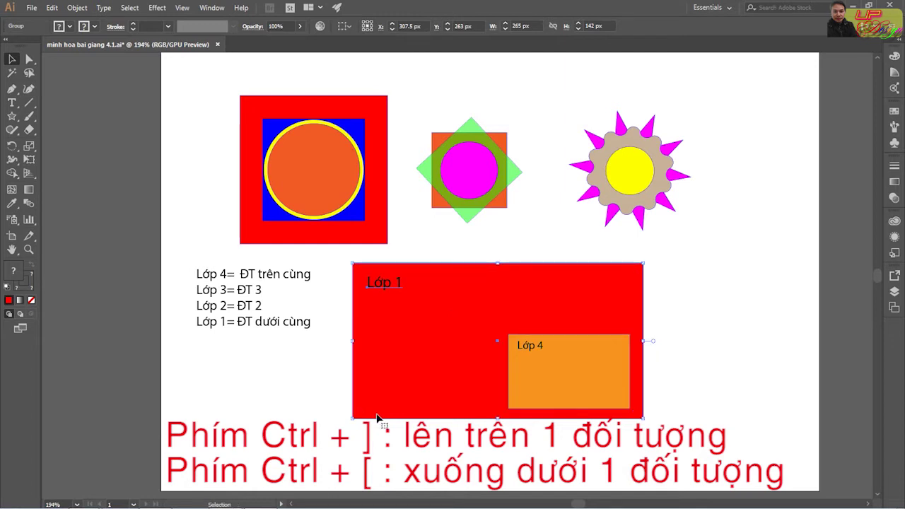
{"action": "key", "text": "ctrl+bracketright"}
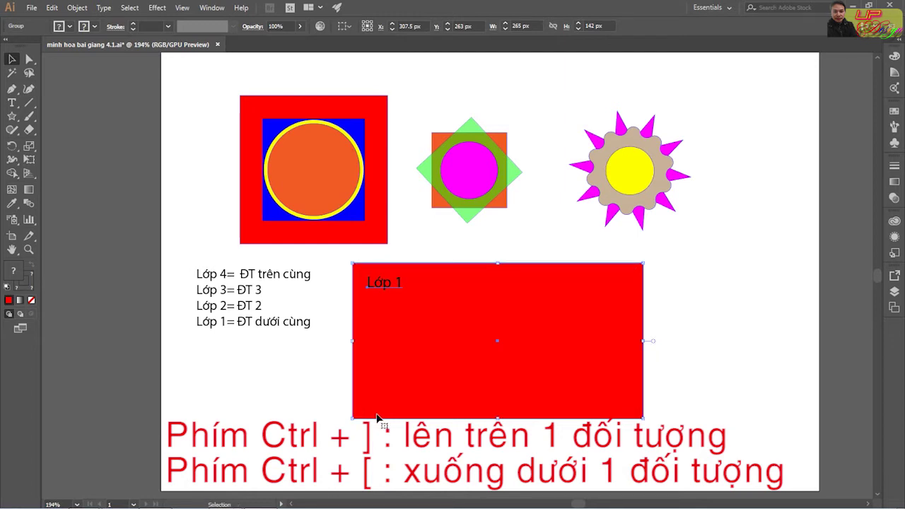
{"action": "key", "text": "ctrl+bracketleft"}
{"action": "key", "text": "ctrl+bracketleft"}
{"action": "key", "text": "ctrl+bracketleft"}
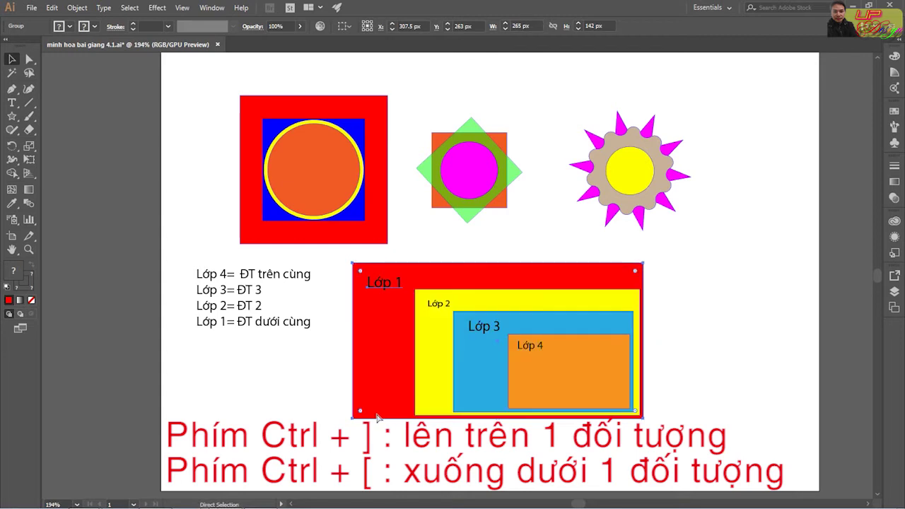
Step: Raise Lớp 1 to the top again, send it back down, and show the Object menu
{"action": "key", "text": "ctrl"}
{"action": "key", "text": "ctrl+bracketright"}
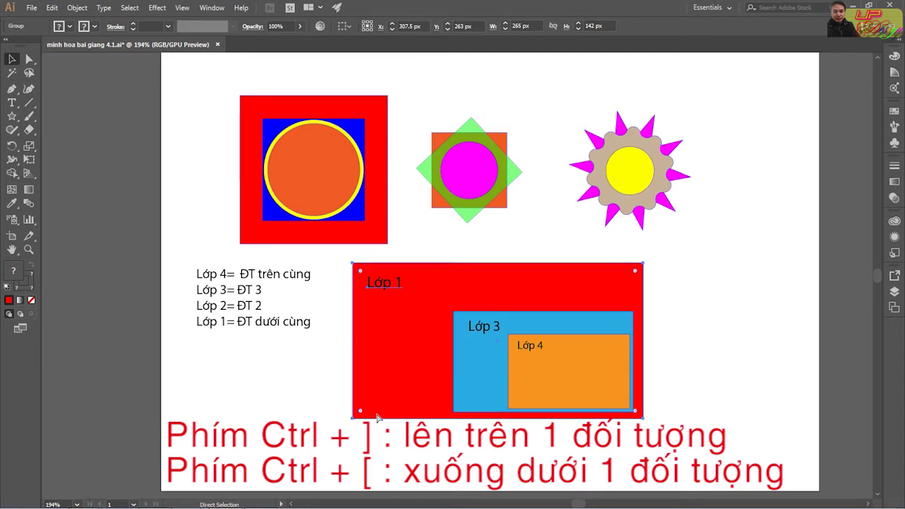
{"action": "key", "text": "ctrl+bracketright"}
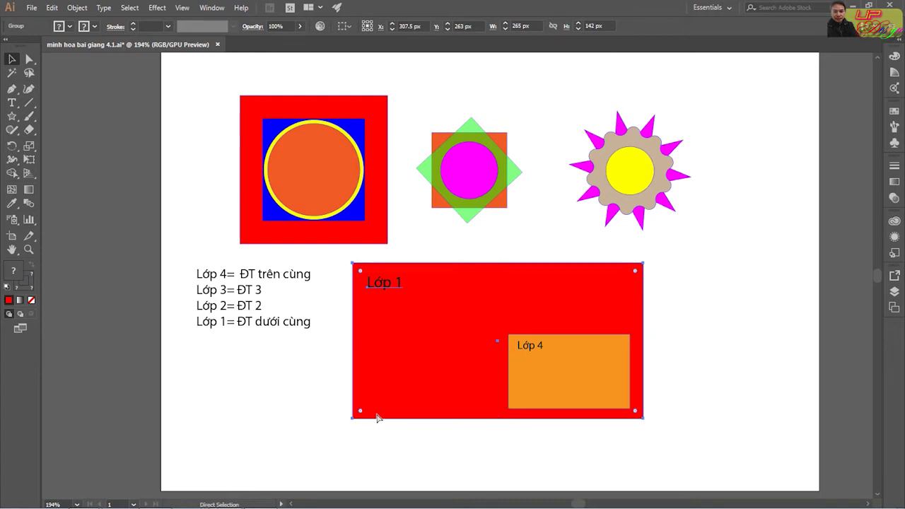
{"action": "key", "text": "ctrl+bracketright"}
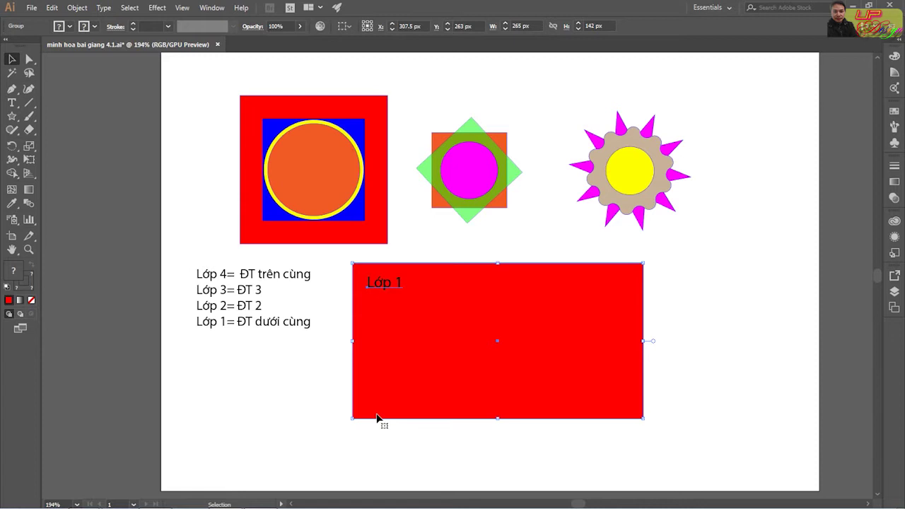
{"action": "key", "text": "a"}
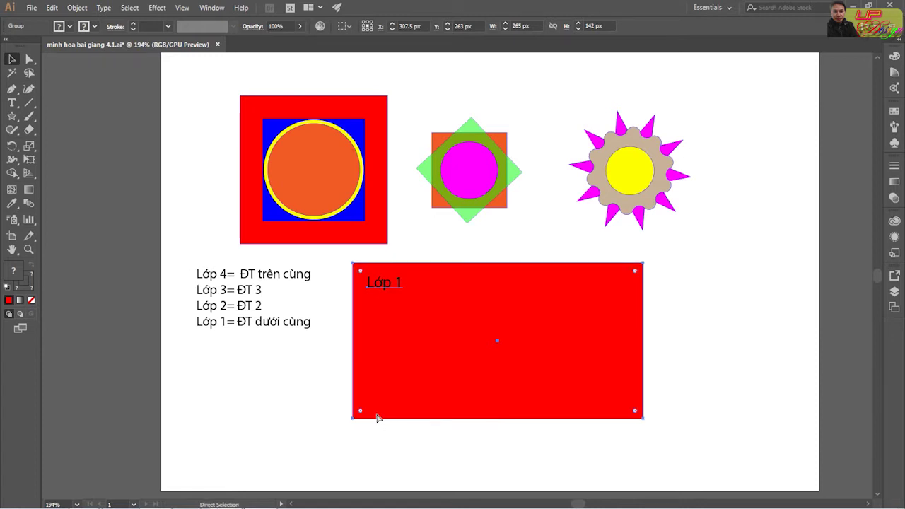
{"action": "key", "text": "ctrl+bracketleft"}
{"action": "key", "text": "ctrl+bracketleft"}
{"action": "key", "text": "ctrl+bracketleft"}
{"action": "key", "text": "v"}
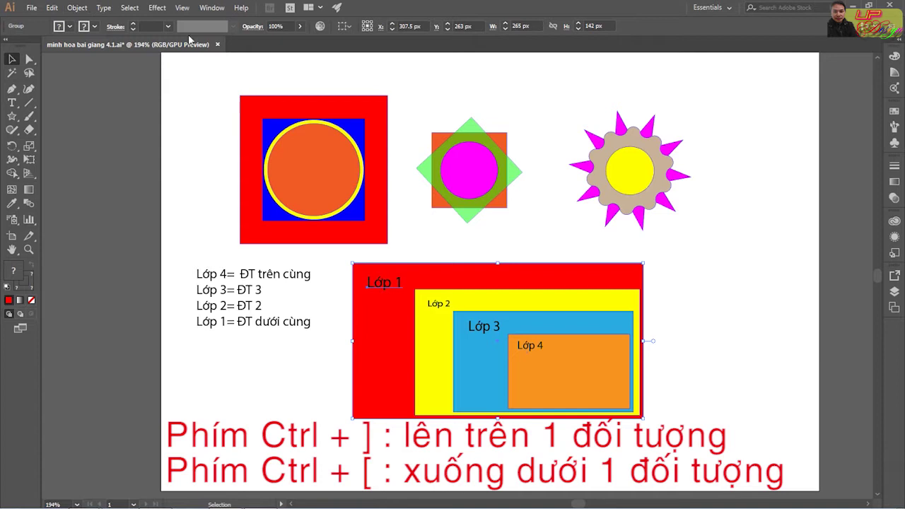
{"action": "left_click", "coordinate": [77, 8]}
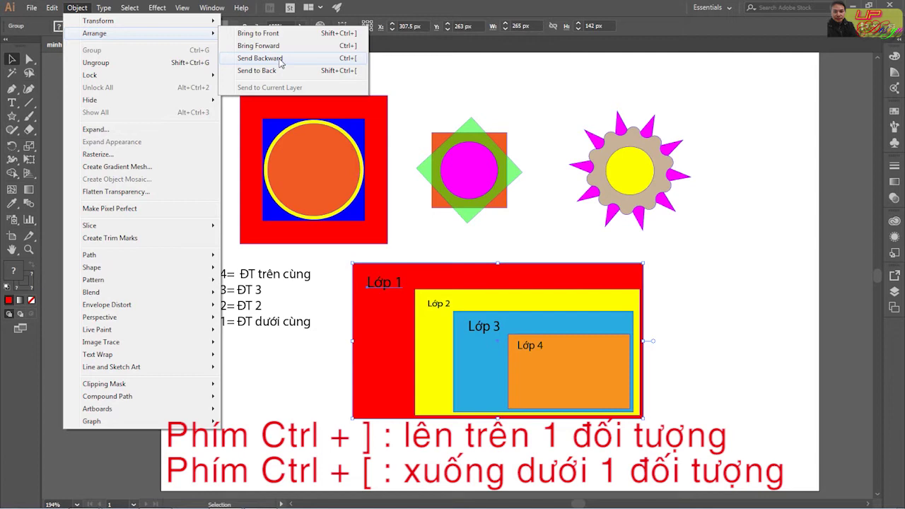
Step: Send the blue Lớp 3 rectangle behind Lớp 2 and move the yellow Lớp 2 rectangle aside
{"action": "left_click", "coordinate": [440, 394]}
{"action": "left_click", "coordinate": [471, 388]}
{"action": "key", "text": "ctrl"}
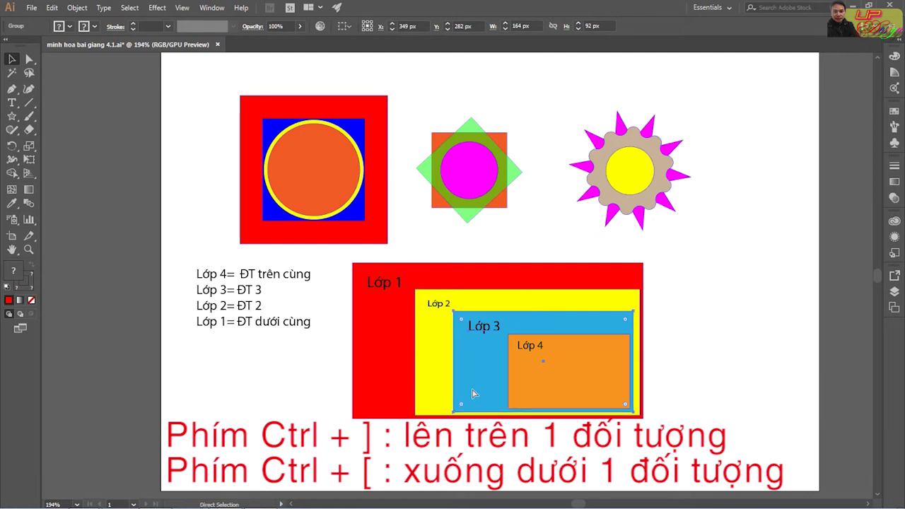
{"action": "key", "text": "ctrl+bracketleft"}
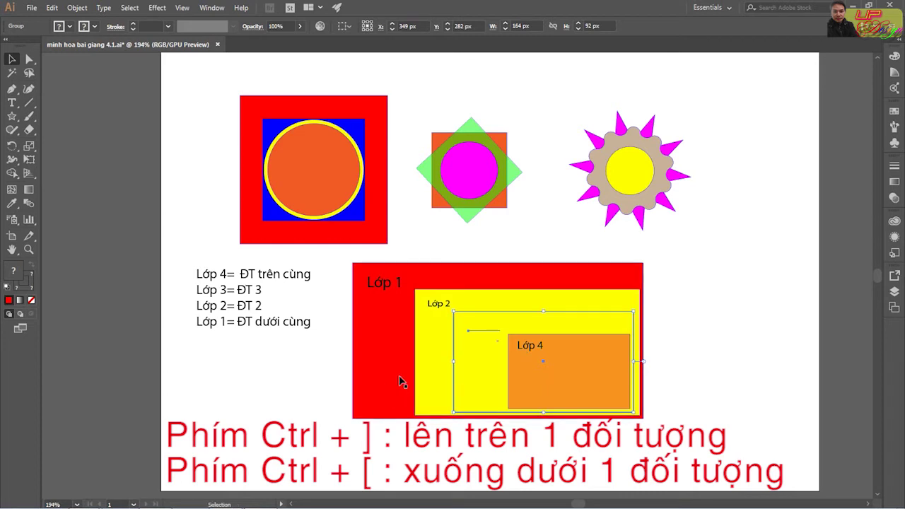
{"action": "left_click", "coordinate": [430, 344]}
{"action": "left_click_drag", "start_coordinate": [430, 345], "coordinate": [274, 397]}
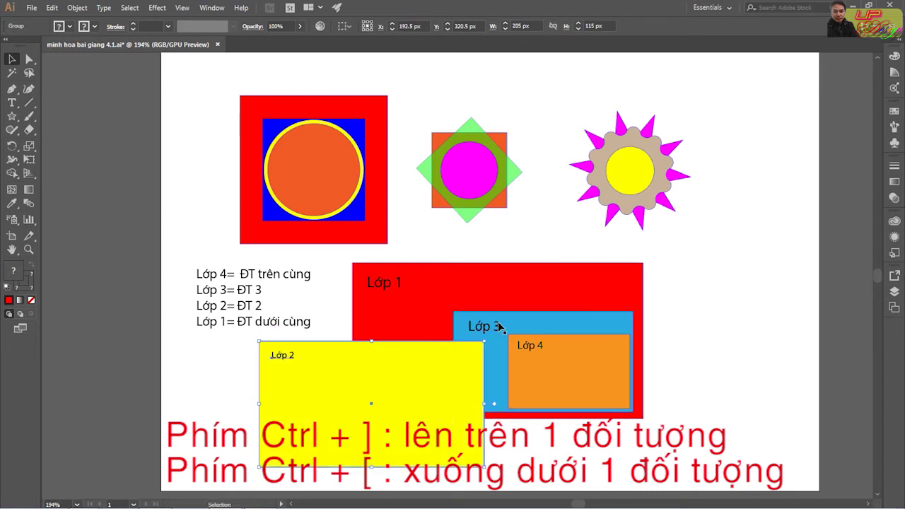
{"action": "left_click_drag", "start_coordinate": [448, 370], "coordinate": [549, 327]}
{"action": "mouse_move", "coordinate": [463, 333]}
{"action": "left_mouse_down"}
{"action": "mouse_move", "coordinate": [495, 367]}
{"action": "mouse_move", "coordinate": [232, 372]}
{"action": "left_mouse_up"}
Step: Send Lớp 3 behind the red one, then overlap yellow on red and orange on yellow
{"action": "left_click", "coordinate": [461, 368]}
{"action": "key", "text": "a"}
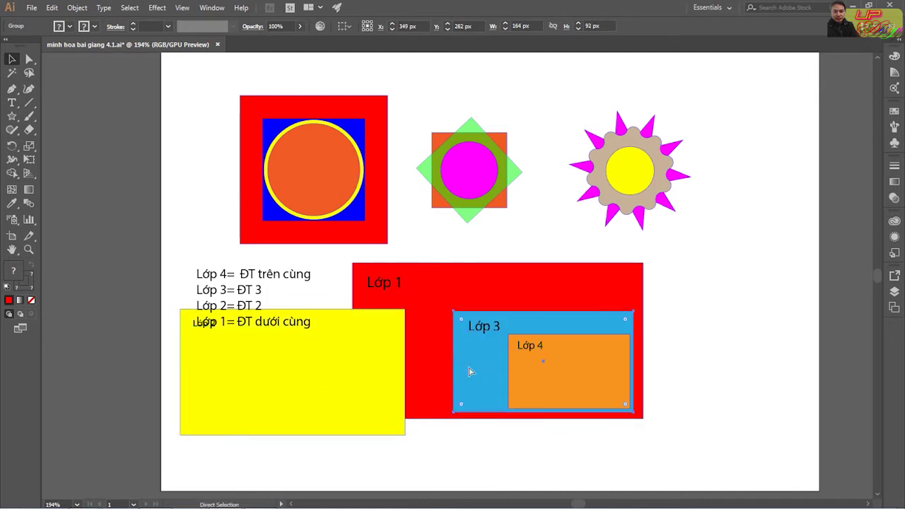
{"action": "key", "text": "ctrl+shift+["}
{"action": "key", "text": "v"}
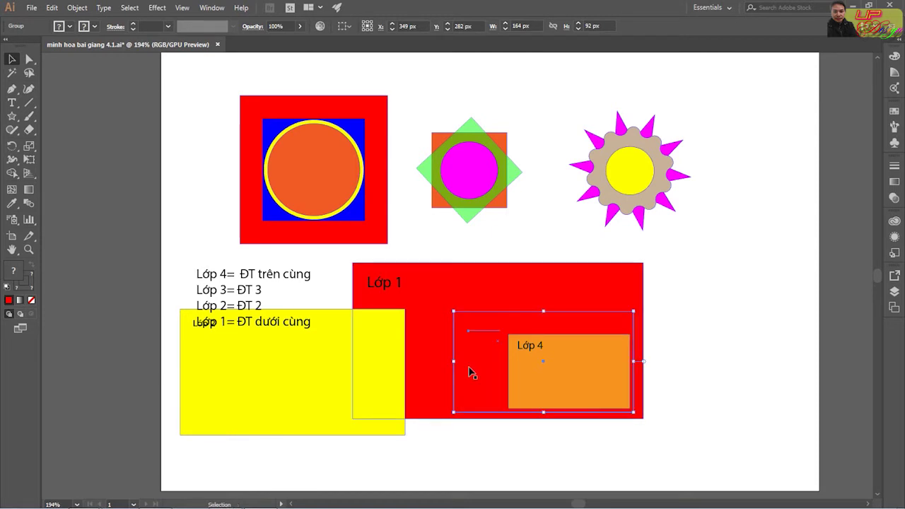
{"action": "left_click_drag", "start_coordinate": [499, 282], "coordinate": [644, 236]}
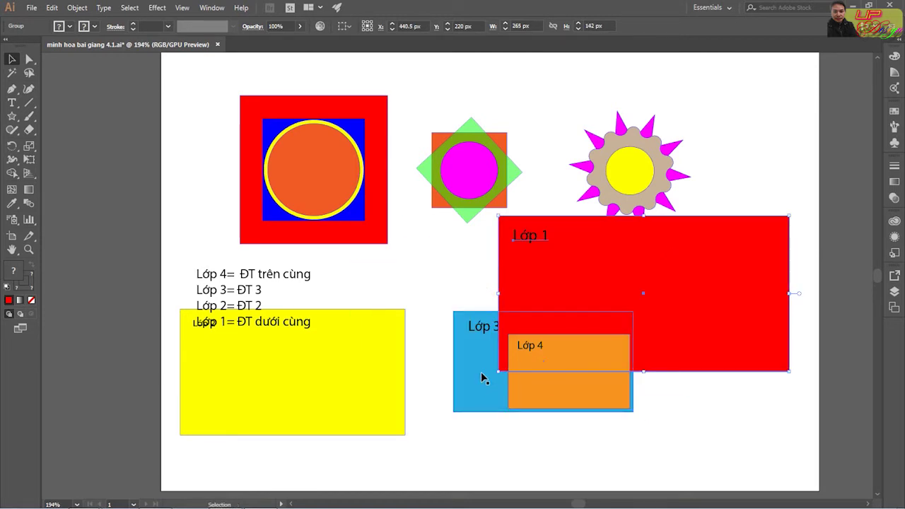
{"action": "left_click_drag", "start_coordinate": [555, 289], "coordinate": [458, 314]}
{"action": "left_click_drag", "start_coordinate": [368, 375], "coordinate": [513, 323]}
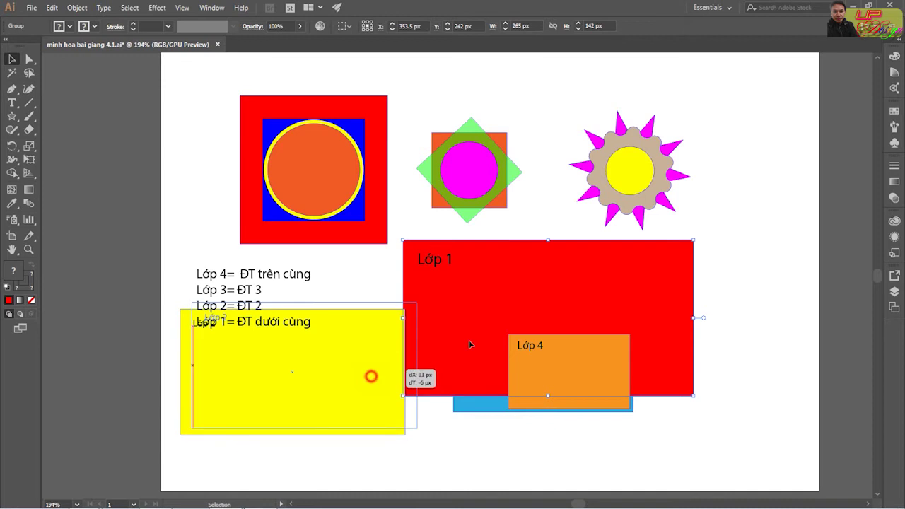
{"action": "mouse_move", "coordinate": [596, 384]}
{"action": "left_mouse_down"}
{"action": "mouse_move", "coordinate": [553, 352]}
{"action": "mouse_move", "coordinate": [406, 409]}
{"action": "mouse_move", "coordinate": [440, 420]}
{"action": "left_mouse_up"}
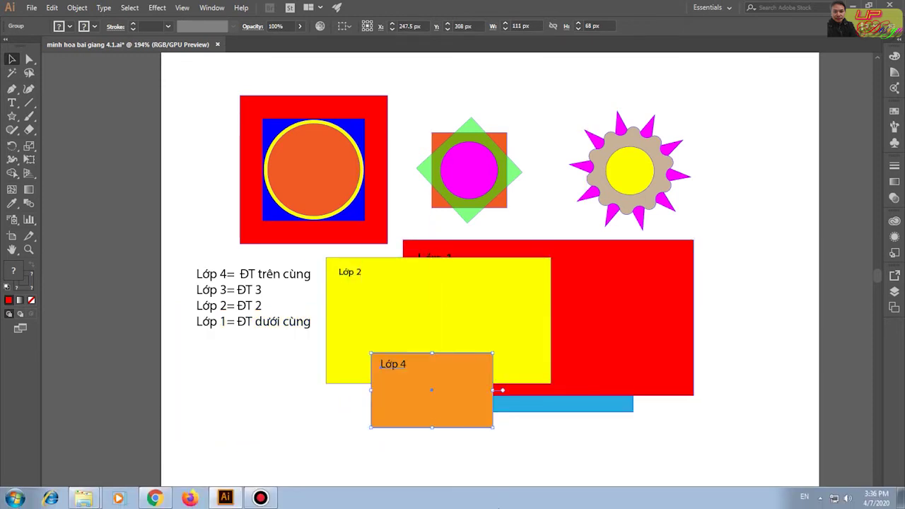
{"action": "key", "text": "ctrl+bracketleft"}
{"action": "key", "text": "ctrl+bracketleft"}
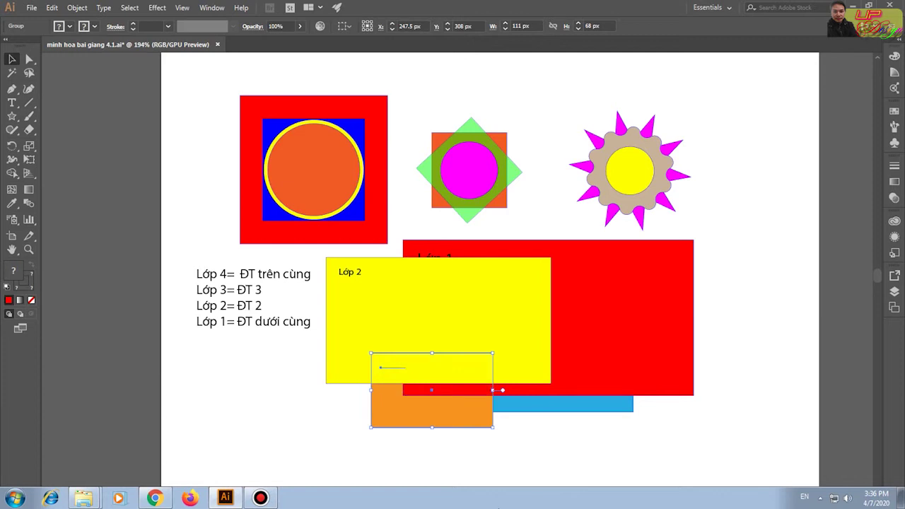
{"action": "key", "text": "ctrl+bracketleft"}
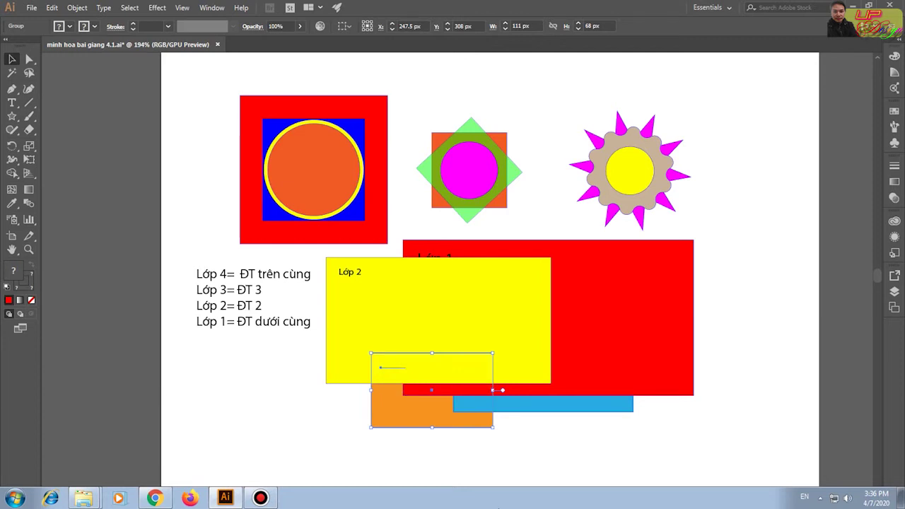
{"action": "key", "text": "ctrl+bracketright"}
{"action": "key", "text": "ctrl+bracketright"}
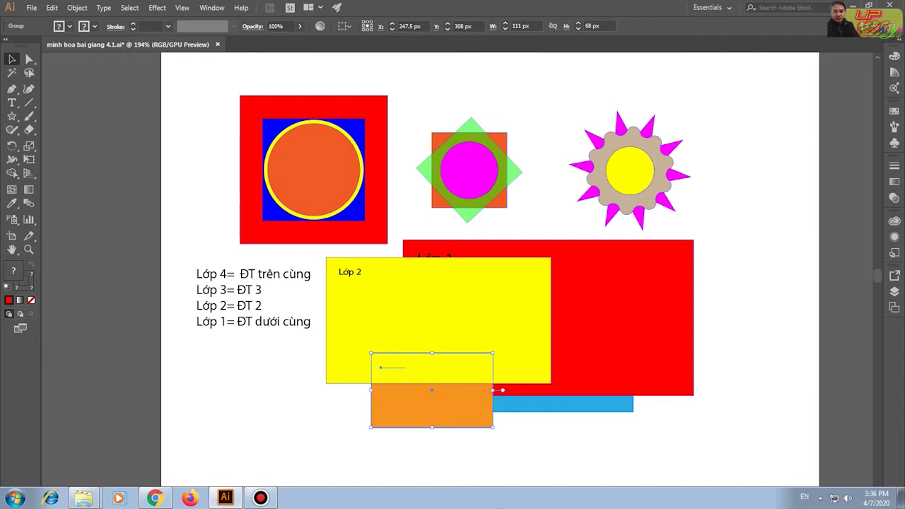
{"action": "key", "text": "ctrl+bracketright"}
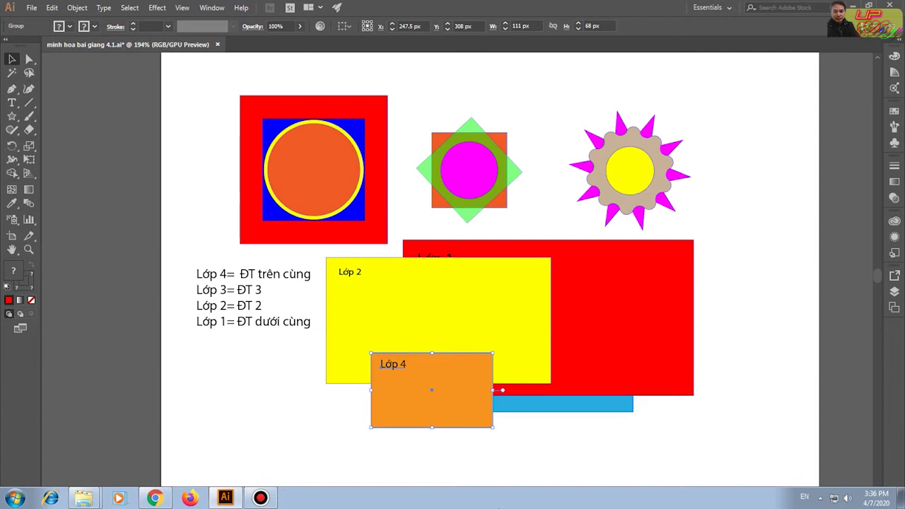
{"action": "left_click", "coordinate": [76, 8]}
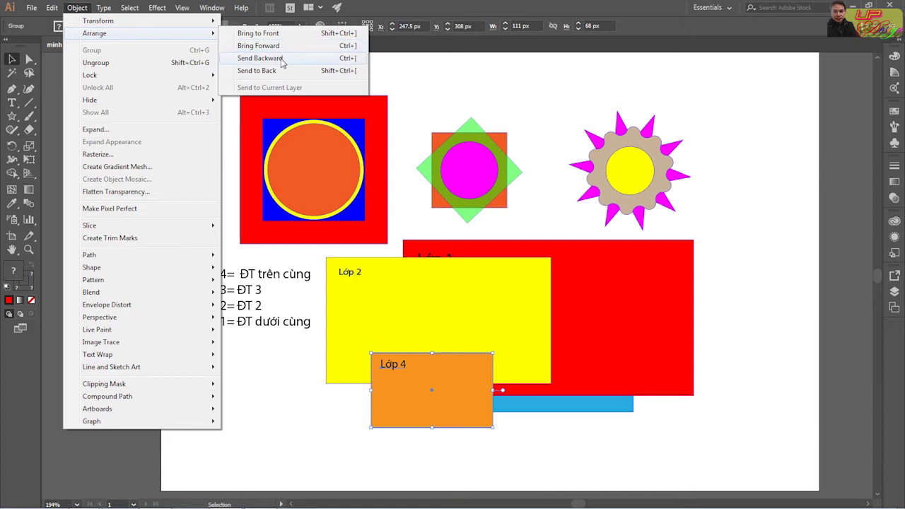
{"action": "left_click", "coordinate": [304, 401]}
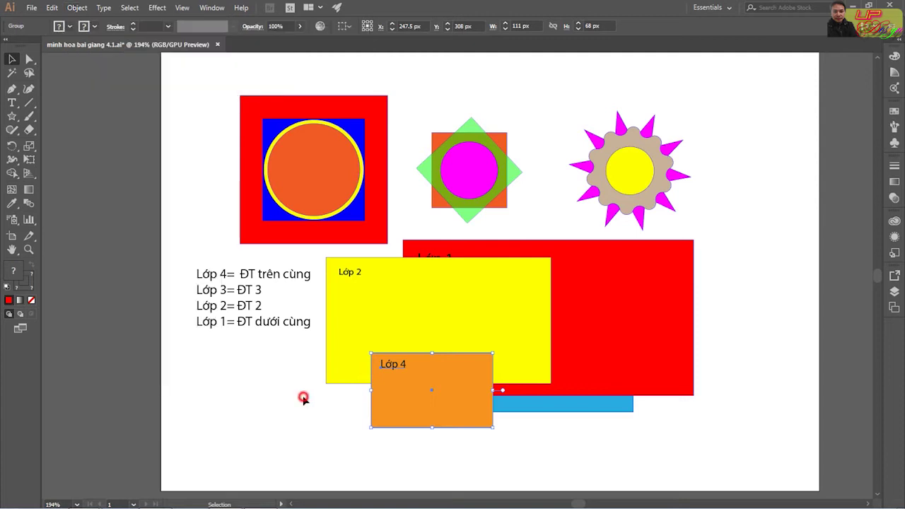
Step: Delete the orange Lớp 4 rectangle and minimise the Bandicam recorder
{"action": "left_click", "coordinate": [439, 364]}
{"action": "key", "text": "Delete"}
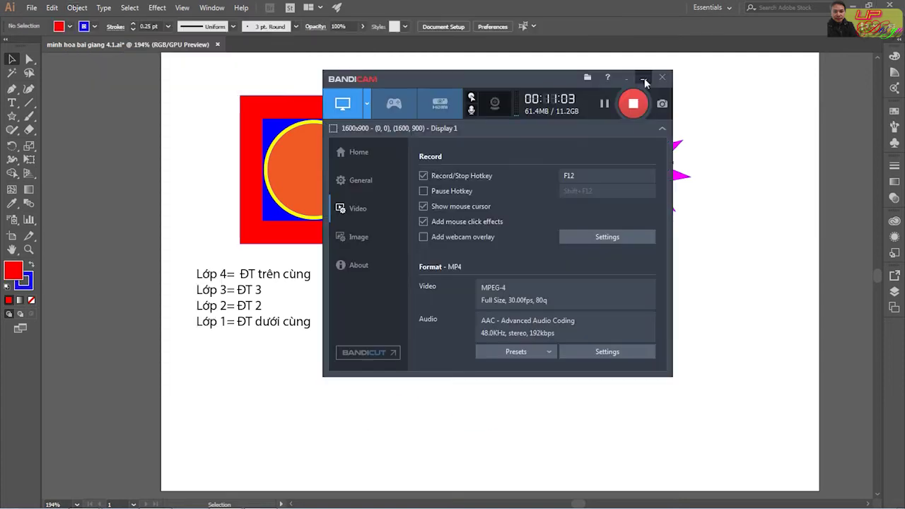
{"action": "left_click", "coordinate": [643, 80]}
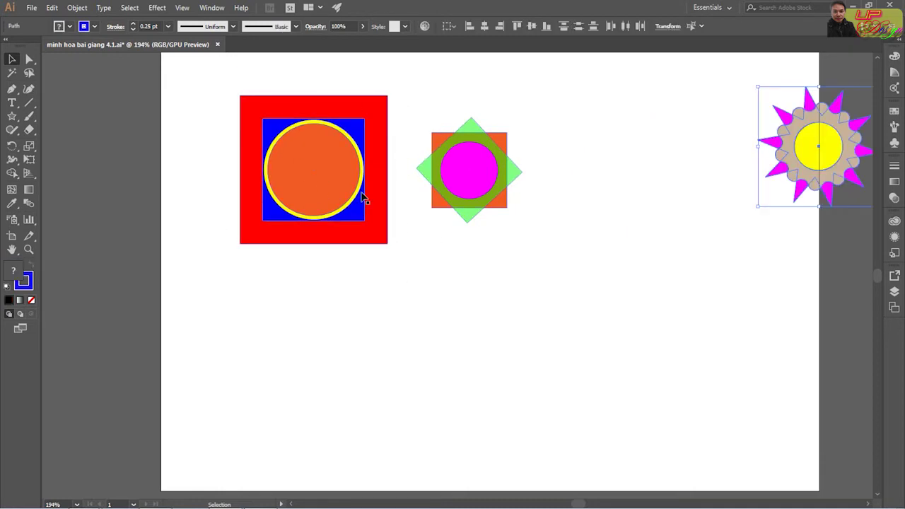
Step: Move the diamond group to the right and pull the orange circle out of the blue square
{"action": "left_click_drag", "start_coordinate": [490, 170], "coordinate": [685, 152]}
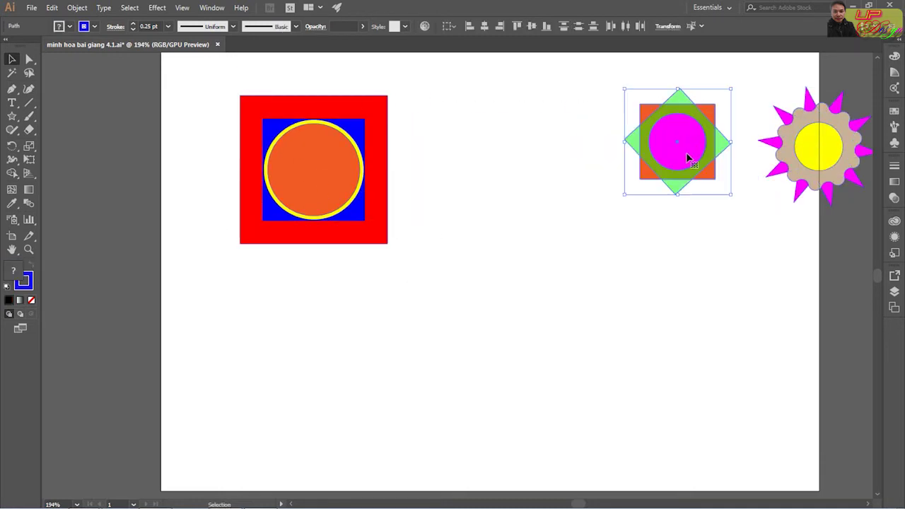
{"action": "left_click", "coordinate": [613, 283]}
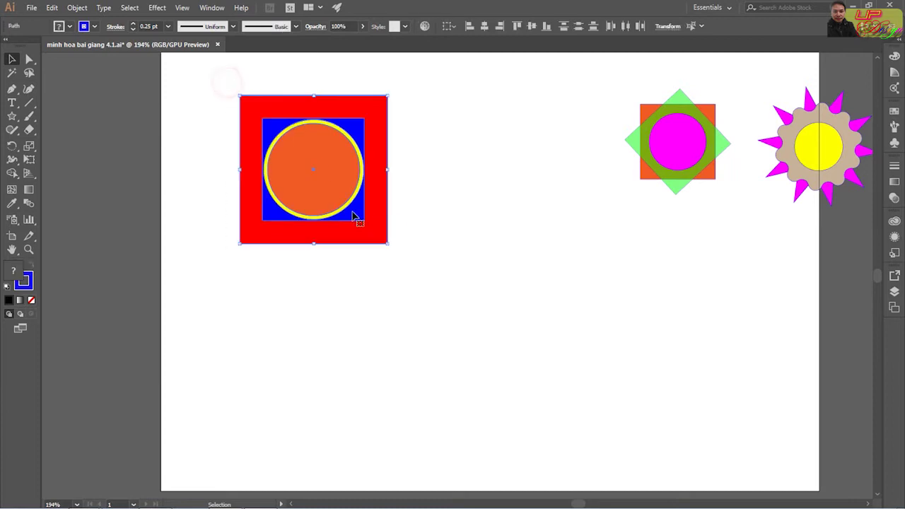
{"action": "left_click_drag", "start_coordinate": [329, 186], "coordinate": [481, 310]}
Step: Pull the yellow circle out and spread the red square, blue square and circles apart
{"action": "left_click_drag", "start_coordinate": [343, 222], "coordinate": [385, 408]}
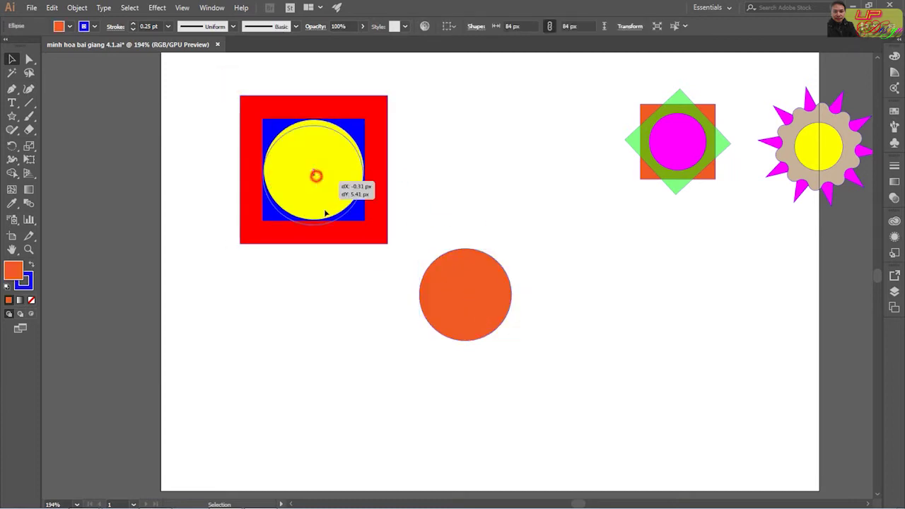
{"action": "left_click_drag", "start_coordinate": [339, 217], "coordinate": [490, 199]}
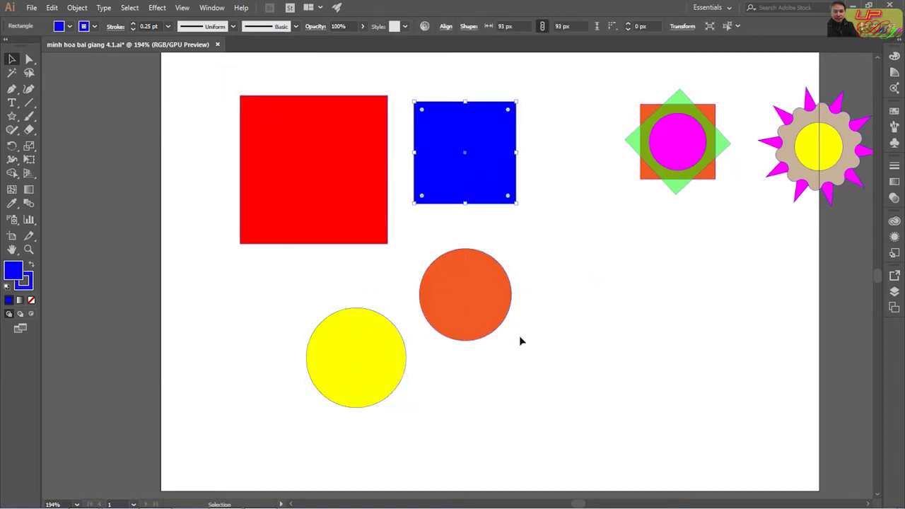
{"action": "left_click_drag", "start_coordinate": [444, 177], "coordinate": [523, 217]}
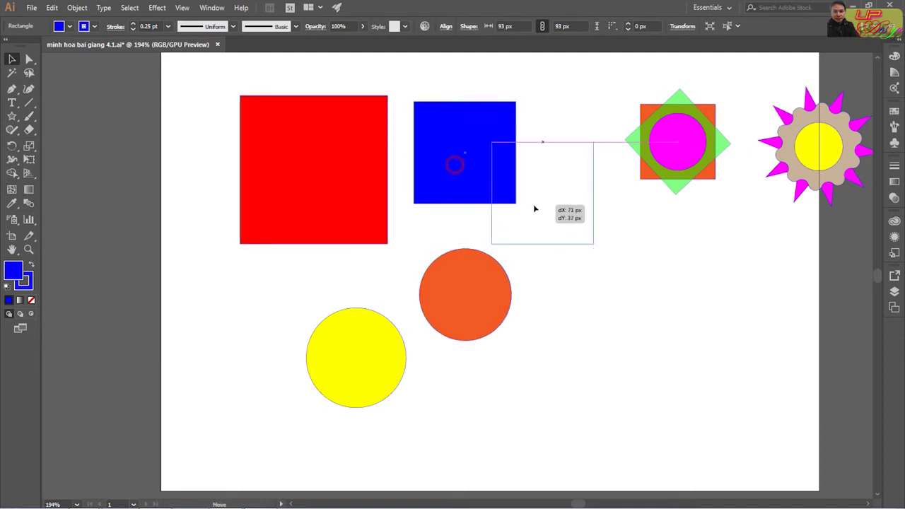
{"action": "left_click_drag", "start_coordinate": [309, 235], "coordinate": [238, 337]}
{"action": "left_click_drag", "start_coordinate": [371, 360], "coordinate": [723, 368]}
{"action": "left_click_drag", "start_coordinate": [473, 279], "coordinate": [481, 319]}
{"action": "left_click_drag", "start_coordinate": [548, 226], "coordinate": [592, 338]}
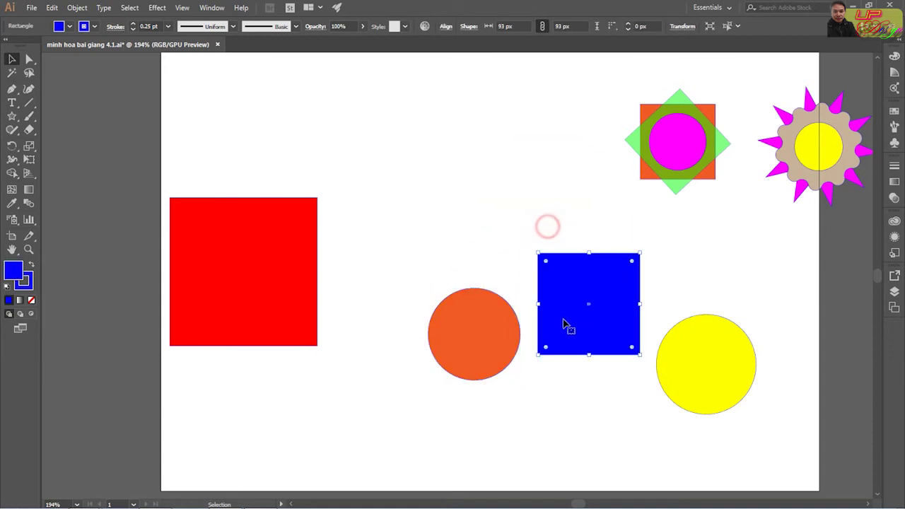
{"action": "left_click_drag", "start_coordinate": [268, 259], "coordinate": [311, 305]}
Step: Nudge the four shapes into one horizontal row and marquee-select all of them
{"action": "left_click_drag", "start_coordinate": [495, 343], "coordinate": [453, 342]}
{"action": "mouse_move", "coordinate": [596, 339]}
{"action": "left_mouse_down"}
{"action": "mouse_move", "coordinate": [401, 319]}
{"action": "mouse_move", "coordinate": [544, 331]}
{"action": "mouse_move", "coordinate": [559, 298]}
{"action": "left_mouse_up"}
{"action": "left_click_drag", "start_coordinate": [422, 315], "coordinate": [430, 346]}
{"action": "left_click_drag", "start_coordinate": [558, 338], "coordinate": [562, 345]}
{"action": "left_click_drag", "start_coordinate": [662, 360], "coordinate": [656, 320]}
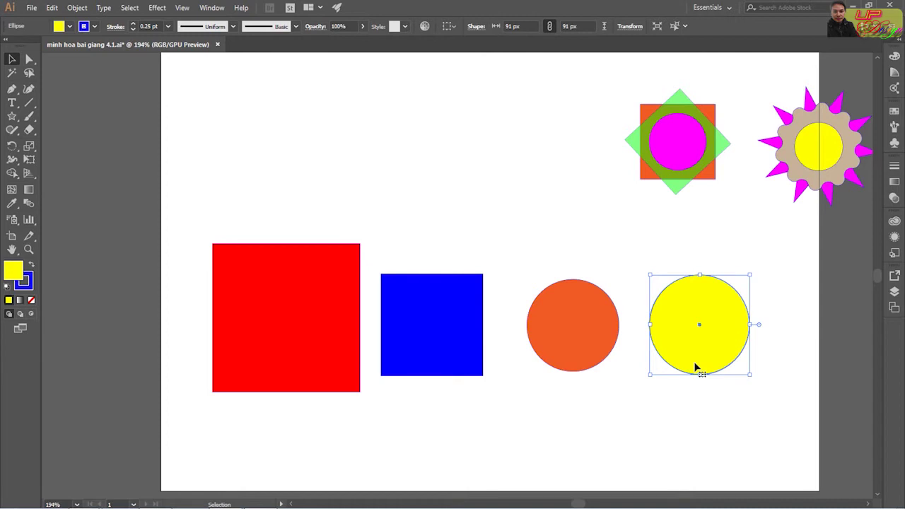
{"action": "left_click_drag", "start_coordinate": [193, 218], "coordinate": [809, 409]}
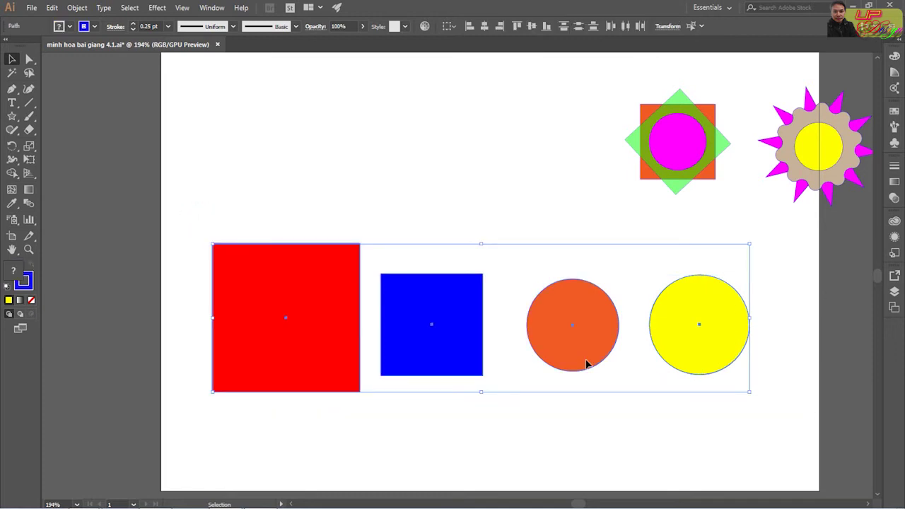
Step: Open the Align panel from the Window menu and move it clear of the artwork
{"action": "left_click", "coordinate": [212, 9]}
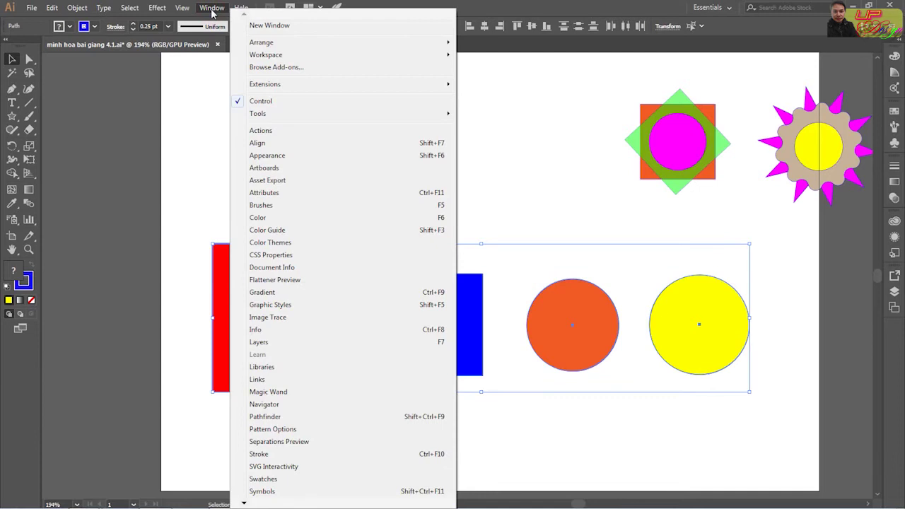
{"action": "left_click", "coordinate": [258, 143]}
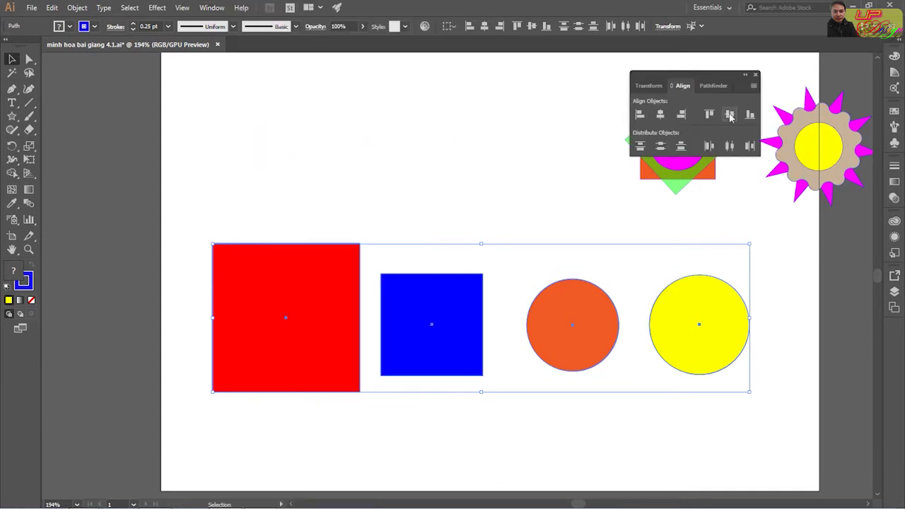
{"action": "mouse_move", "coordinate": [695, 72]}
{"action": "left_mouse_down"}
{"action": "mouse_move", "coordinate": [567, 78]}
{"action": "mouse_move", "coordinate": [518, 58]}
{"action": "left_mouse_up"}
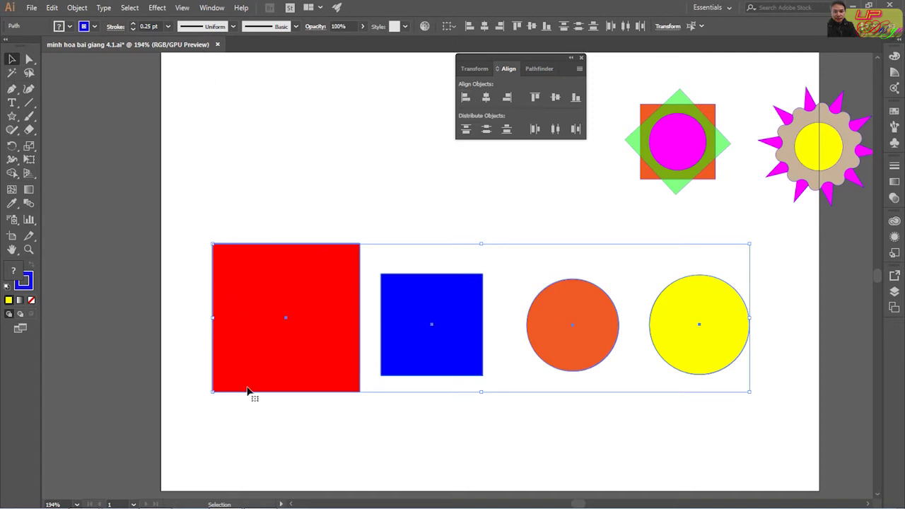
Step: Drop the red square, blue square and both circles to different heights
{"action": "left_click_drag", "start_coordinate": [176, 181], "coordinate": [816, 426]}
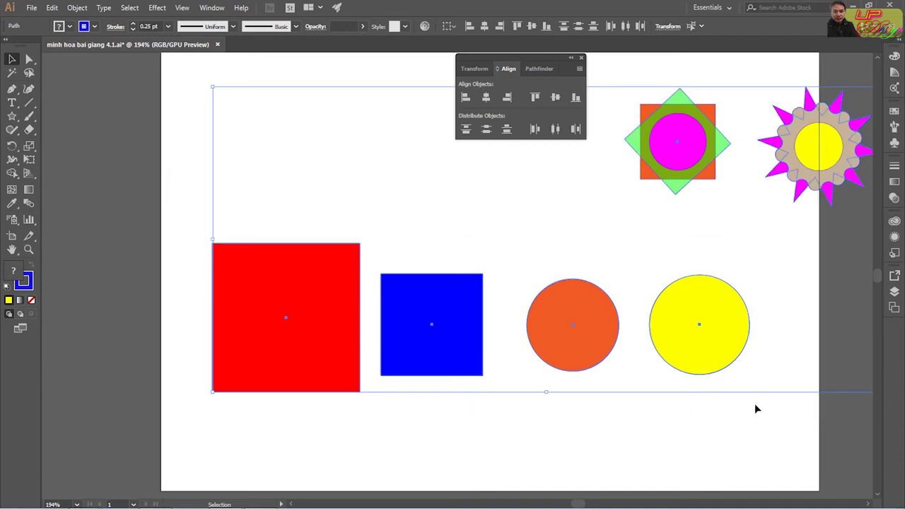
{"action": "left_click", "coordinate": [708, 238]}
{"action": "left_click", "coordinate": [610, 391]}
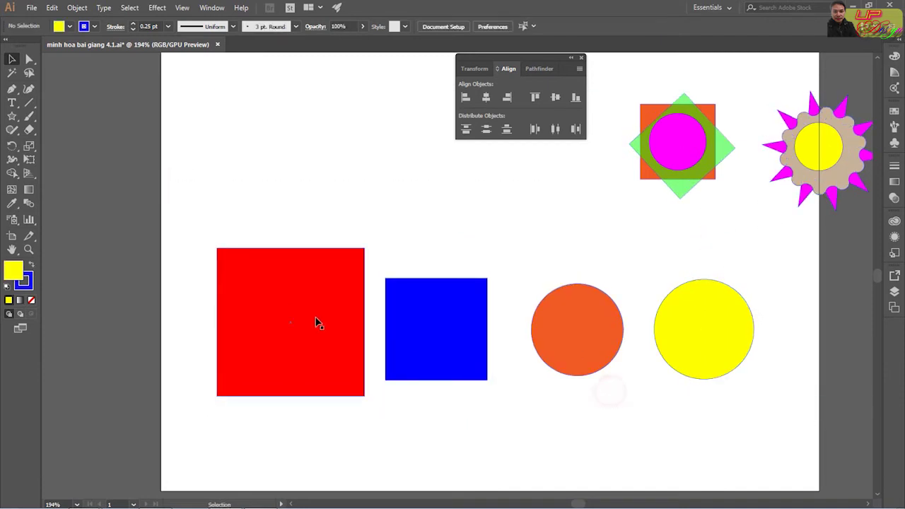
{"action": "left_click_drag", "start_coordinate": [317, 319], "coordinate": [328, 382]}
{"action": "left_click_drag", "start_coordinate": [433, 340], "coordinate": [439, 357]}
{"action": "left_click_drag", "start_coordinate": [576, 309], "coordinate": [583, 347]}
{"action": "left_click_drag", "start_coordinate": [443, 350], "coordinate": [451, 384]}
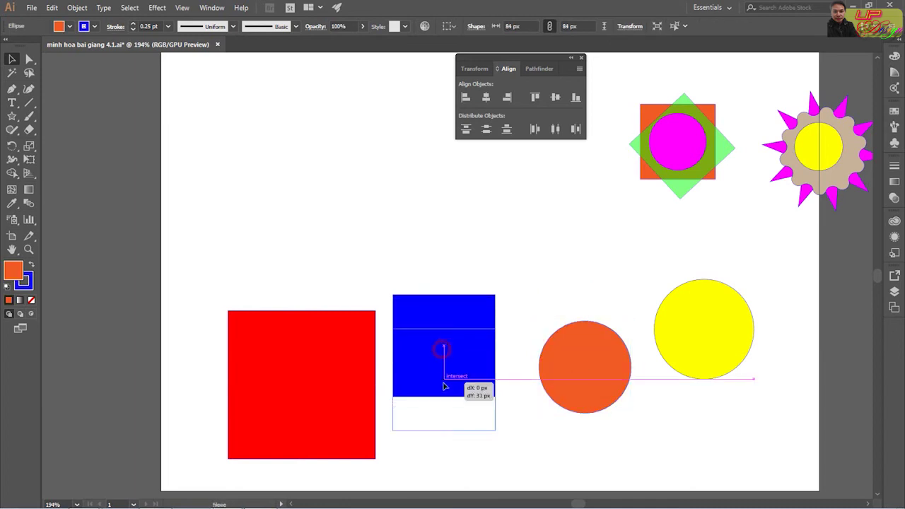
{"action": "left_click_drag", "start_coordinate": [610, 373], "coordinate": [613, 385]}
{"action": "left_click_drag", "start_coordinate": [697, 344], "coordinate": [719, 374]}
Step: Try Horizontal Align Left on all four, undo it, then shift them lower and deselect
{"action": "left_click_drag", "start_coordinate": [207, 256], "coordinate": [802, 467]}
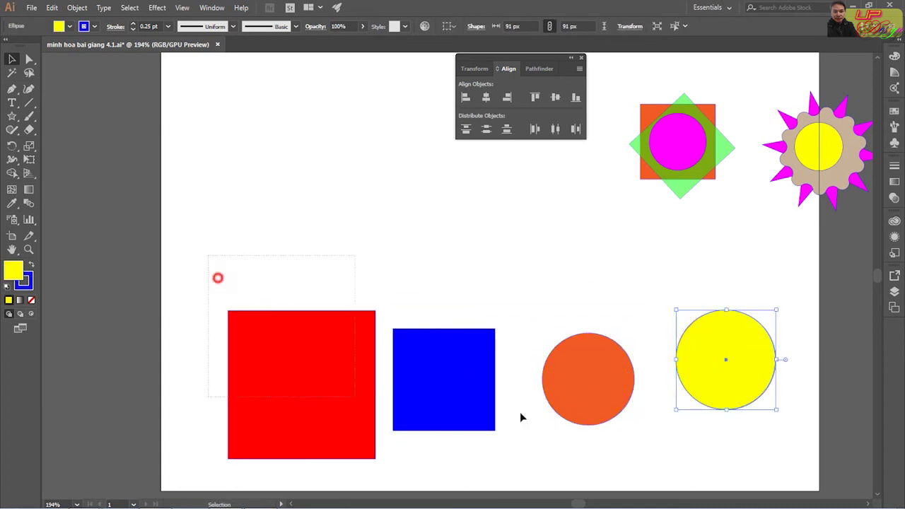
{"action": "left_click", "coordinate": [465, 97]}
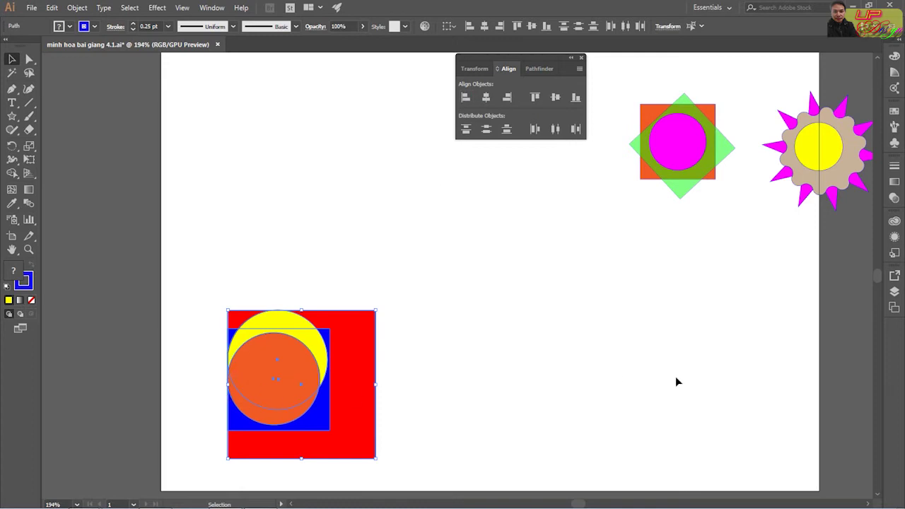
{"action": "key", "text": "ctrl+z"}
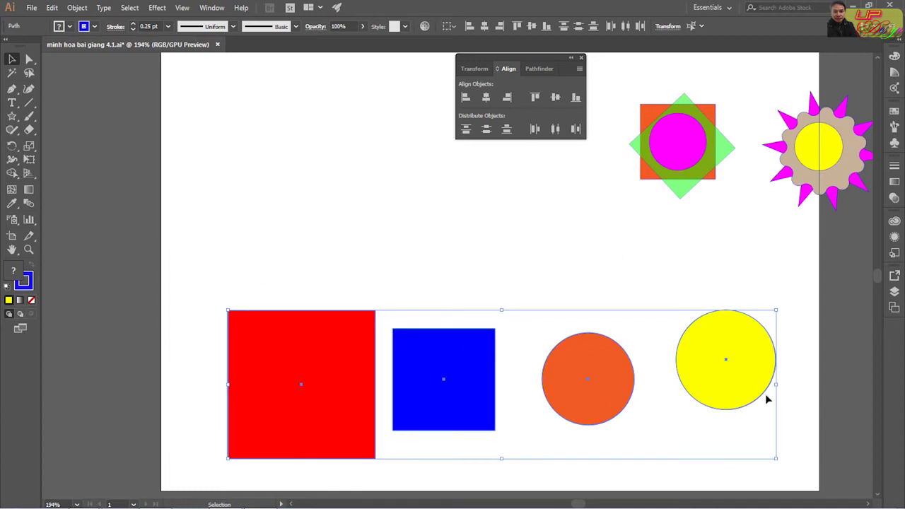
{"action": "left_click_drag", "start_coordinate": [707, 374], "coordinate": [714, 403]}
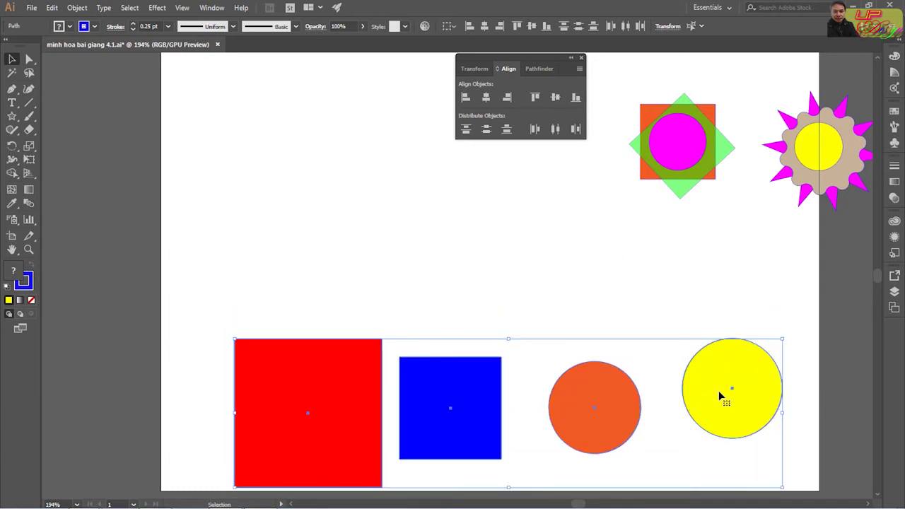
{"action": "left_click", "coordinate": [465, 349]}
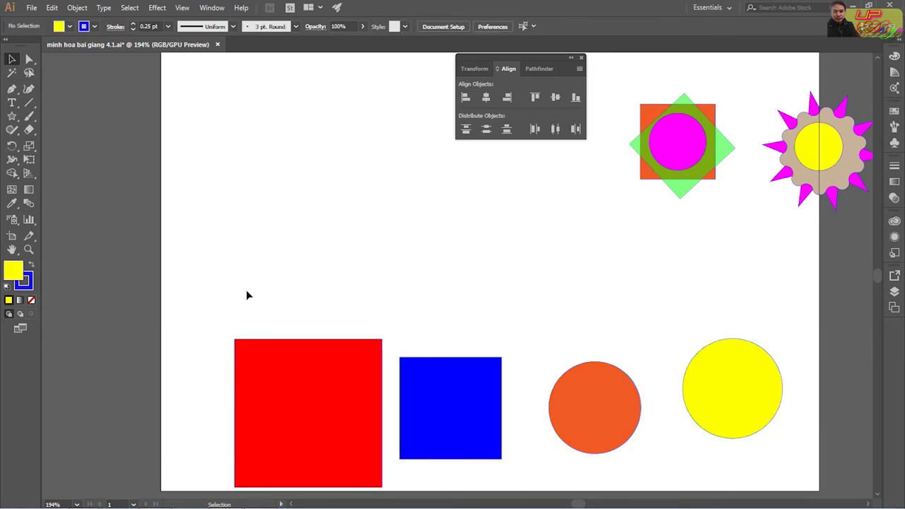
Step: Select the four bottom-row shapes, move them up-left, and align them on one vertical centre
{"action": "left_click_drag", "start_coordinate": [247, 294], "coordinate": [774, 396]}
{"action": "left_click_drag", "start_coordinate": [525, 265], "coordinate": [487, 248]}
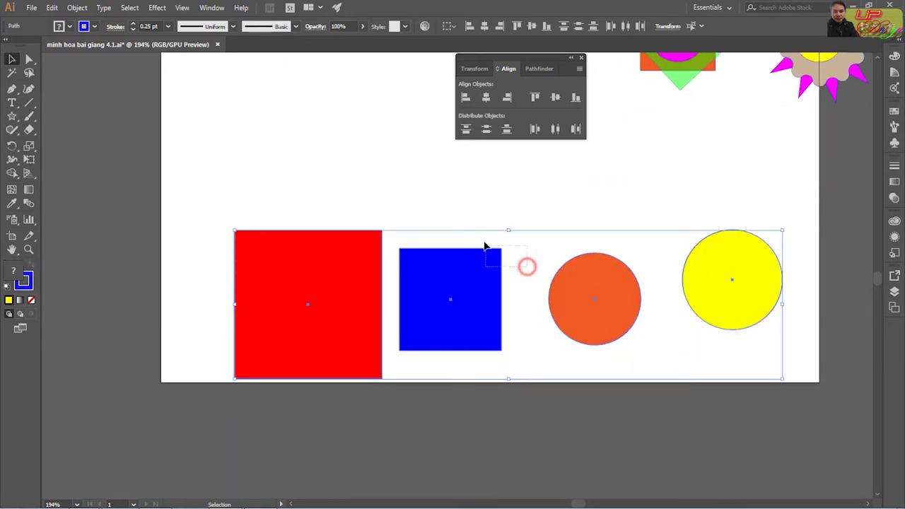
{"action": "scroll", "coordinate": [729, 374], "scroll_direction": "up", "scroll_amount": 1}
{"action": "scroll", "coordinate": [704, 357], "scroll_direction": "up", "scroll_amount": 1}
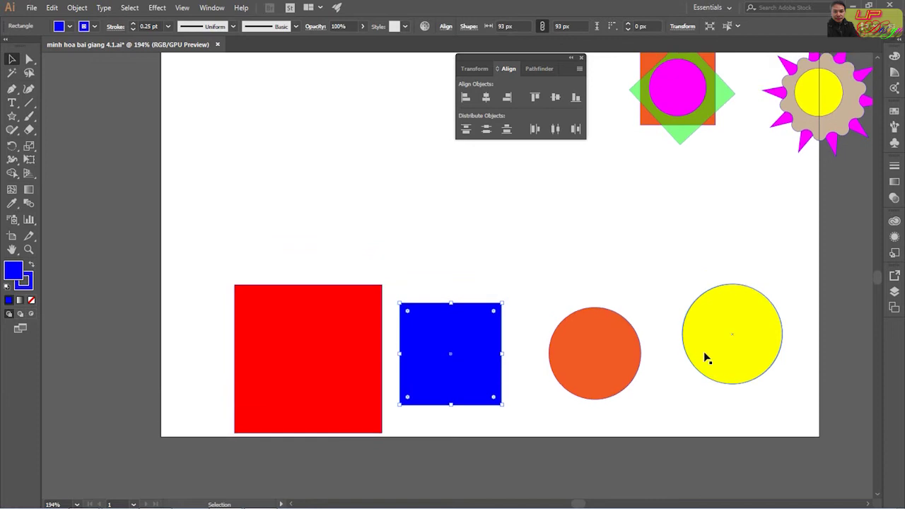
{"action": "scroll", "coordinate": [705, 358], "scroll_direction": "up", "scroll_amount": 2}
{"action": "mouse_move", "coordinate": [631, 65]}
{"action": "left_mouse_down"}
{"action": "mouse_move", "coordinate": [844, 190]}
{"action": "mouse_move", "coordinate": [870, 218]}
{"action": "left_mouse_up"}
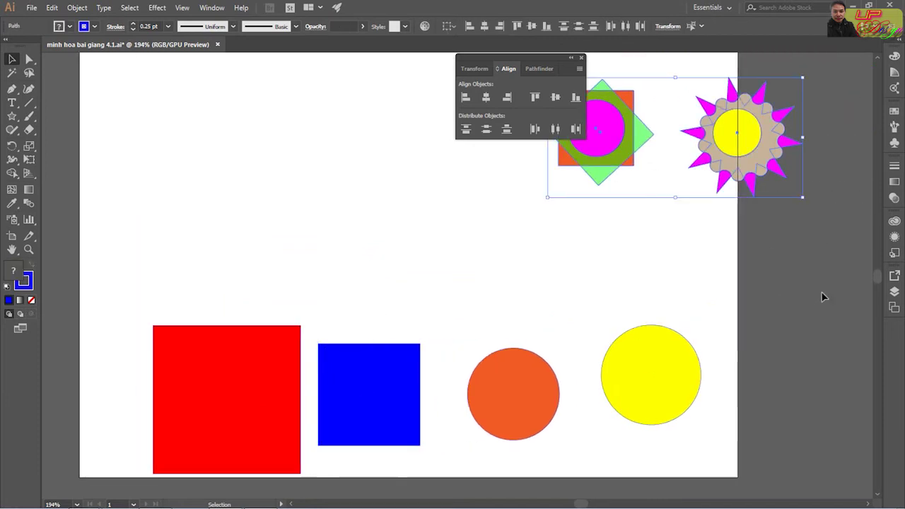
{"action": "left_click", "coordinate": [783, 286]}
{"action": "left_click_drag", "start_coordinate": [117, 244], "coordinate": [741, 478]}
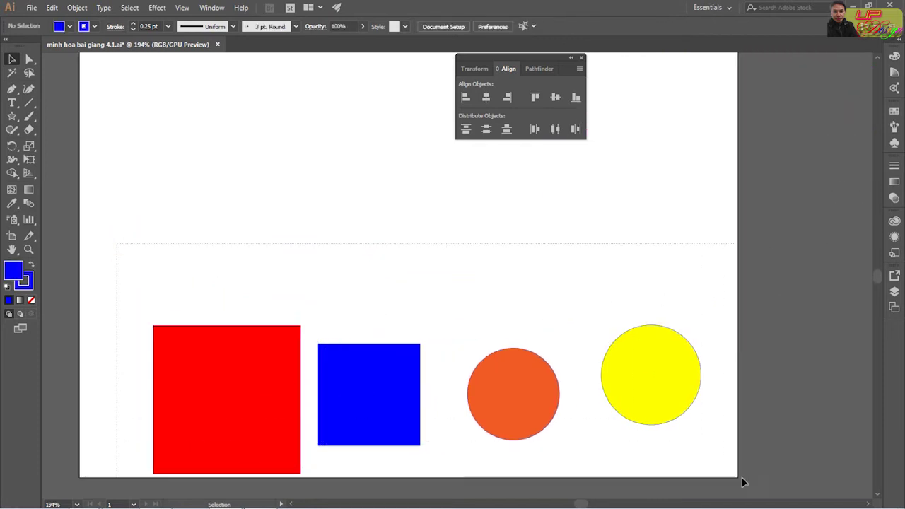
{"action": "left_click_drag", "start_coordinate": [385, 388], "coordinate": [367, 275]}
{"action": "scroll", "coordinate": [592, 334], "scroll_direction": "up", "scroll_amount": 1}
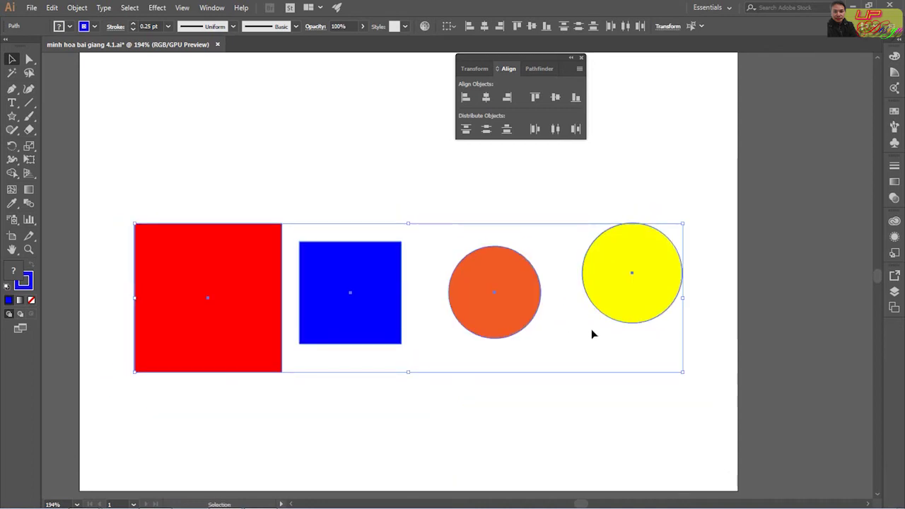
{"action": "left_click", "coordinate": [485, 97]}
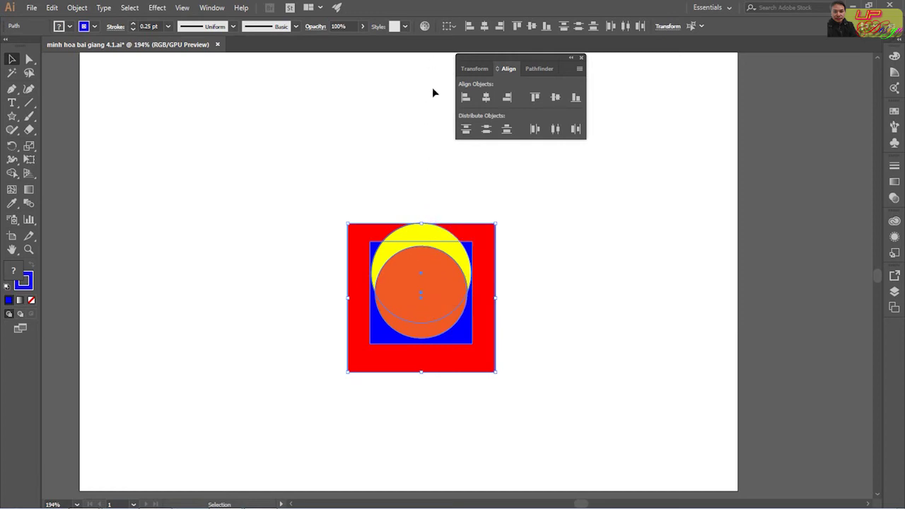
Step: Undo the centre alignment, then try Horizontal Align Right and undo it too
{"action": "key", "text": "a"}
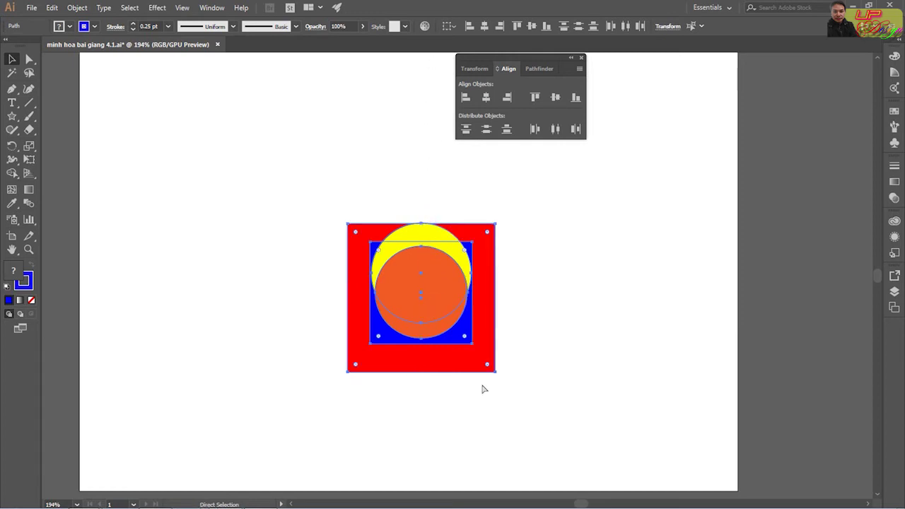
{"action": "key", "text": "ctrl+z"}
{"action": "key", "text": "v"}
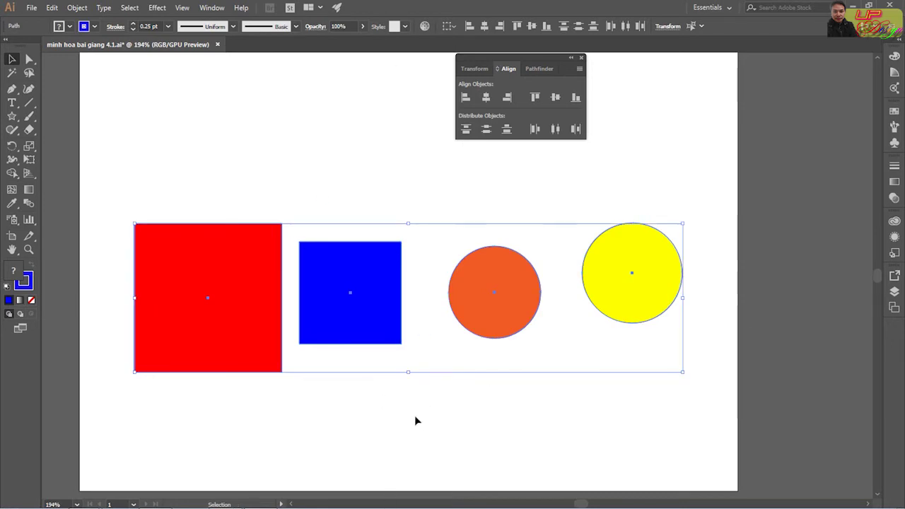
{"action": "left_click", "coordinate": [506, 97]}
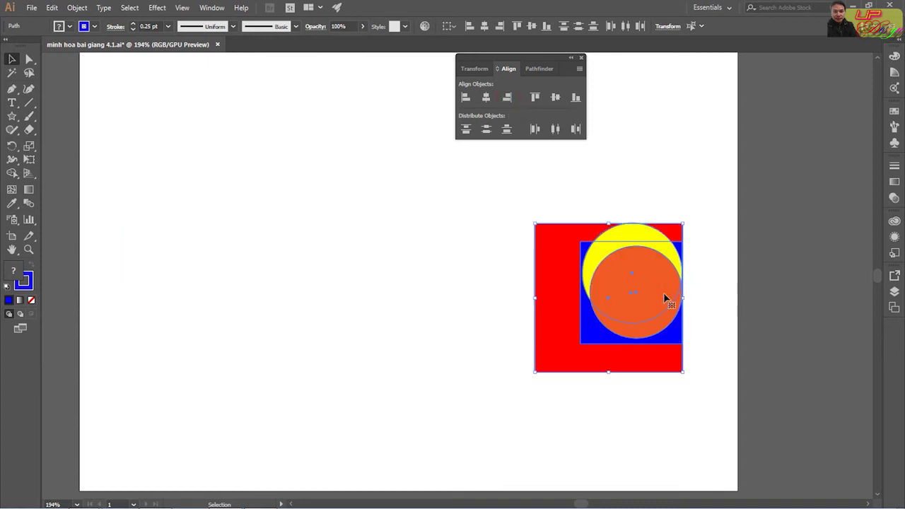
{"action": "key", "text": "ctrl+z"}
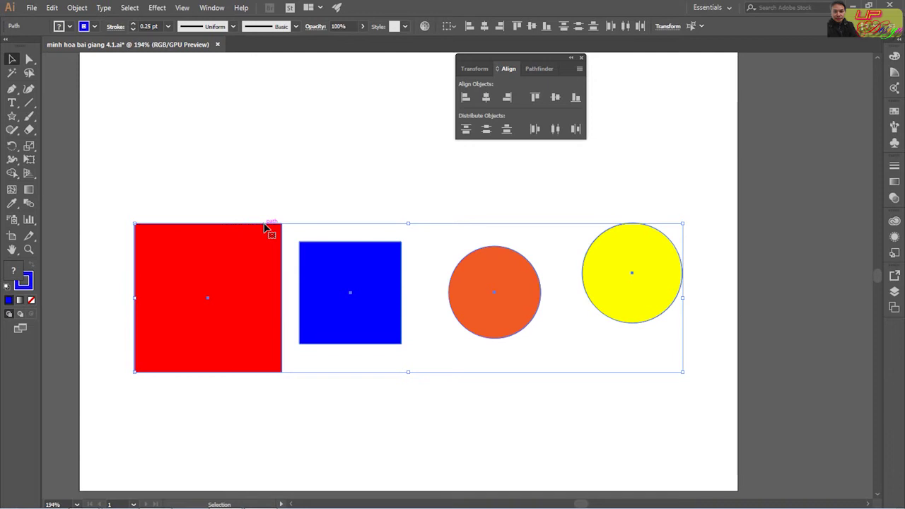
Step: Try Vertical Align Top on the four shapes, check it, then undo it
{"action": "left_click", "coordinate": [535, 97]}
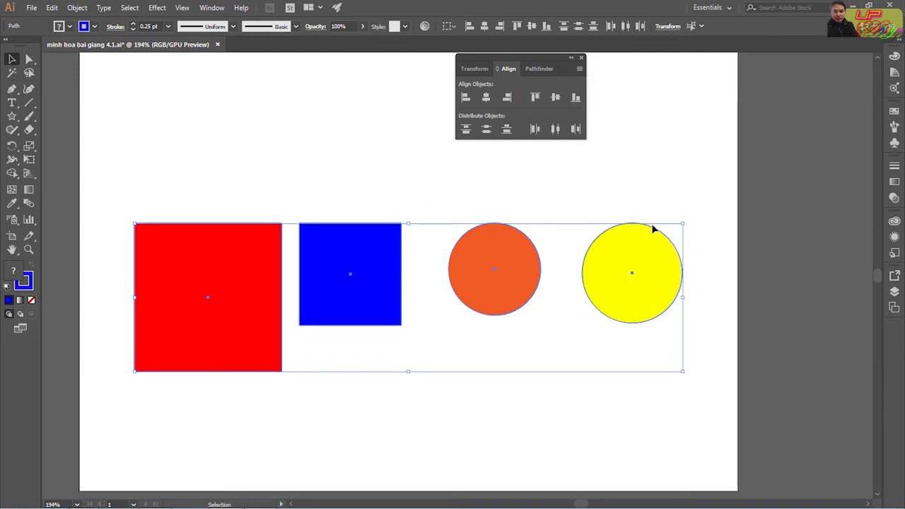
{"action": "left_click", "coordinate": [439, 424]}
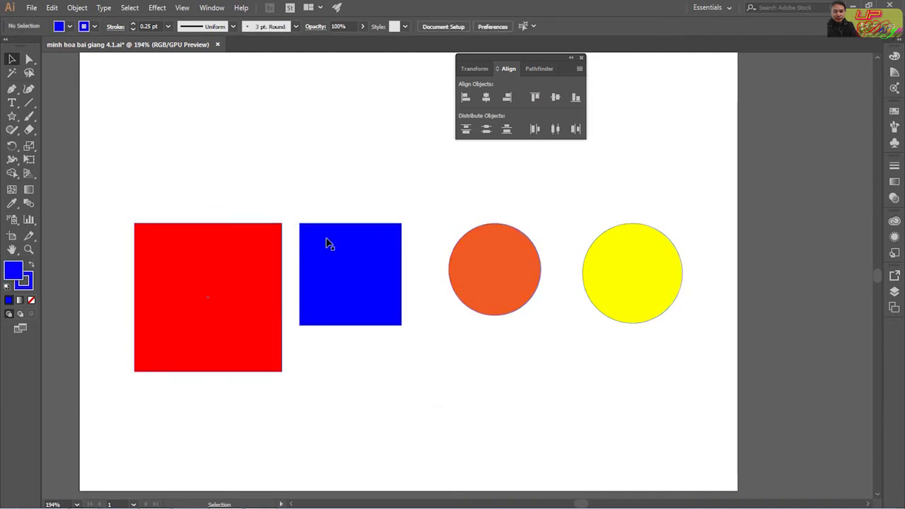
{"action": "key", "text": "ctrl+z"}
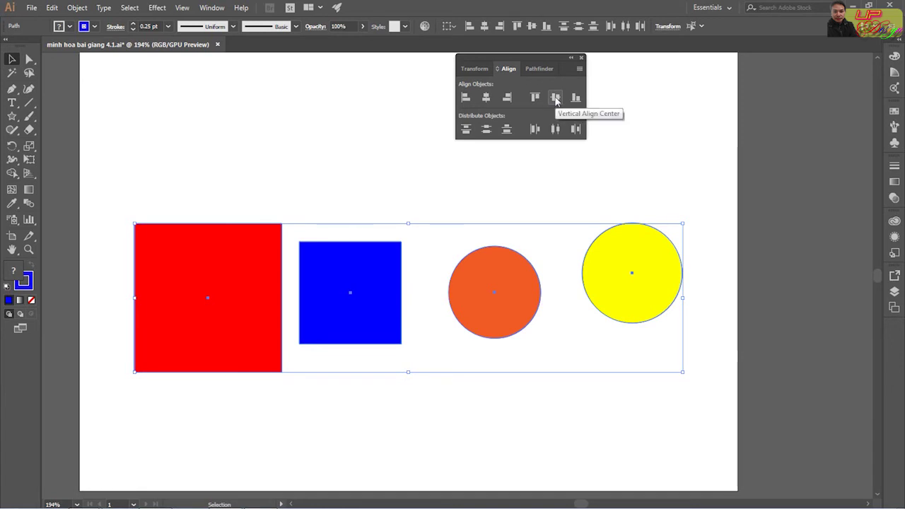
Step: Vertically centre the four shapes, nudge the row slightly, and reselect all four
{"action": "left_click", "coordinate": [555, 98]}
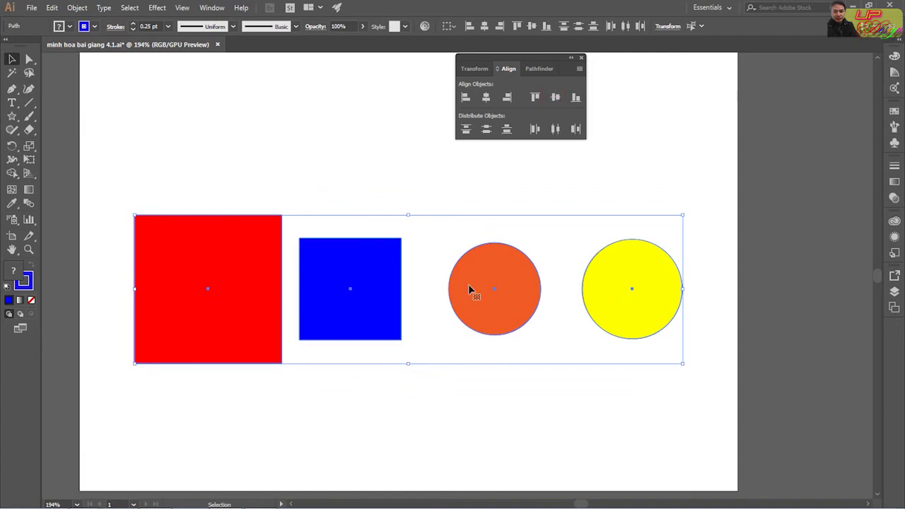
{"action": "mouse_move", "coordinate": [378, 290]}
{"action": "left_mouse_down"}
{"action": "mouse_move", "coordinate": [354, 290]}
{"action": "mouse_move", "coordinate": [373, 291]}
{"action": "left_mouse_up"}
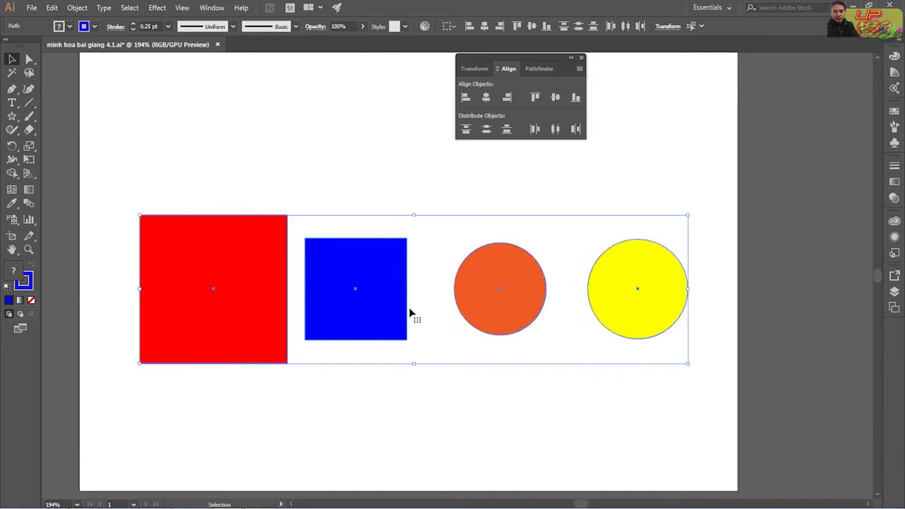
{"action": "left_click", "coordinate": [523, 403]}
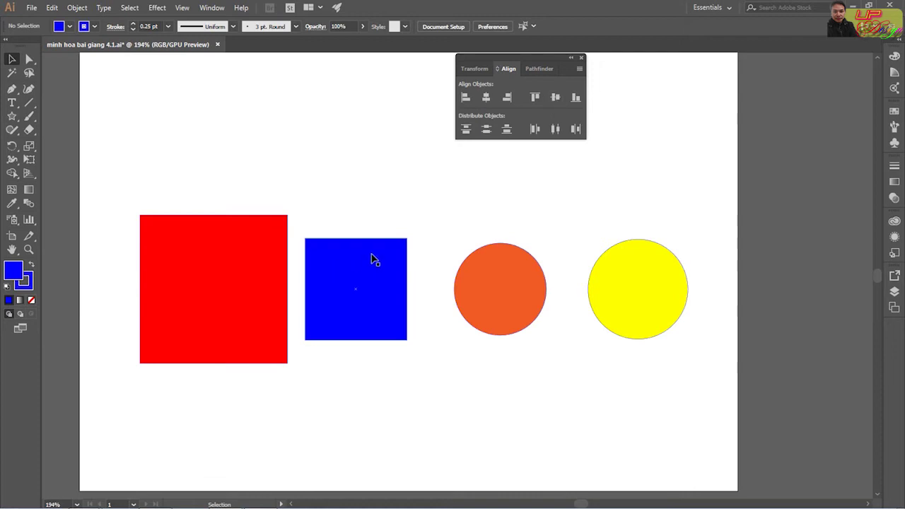
{"action": "left_click_drag", "start_coordinate": [141, 200], "coordinate": [717, 421]}
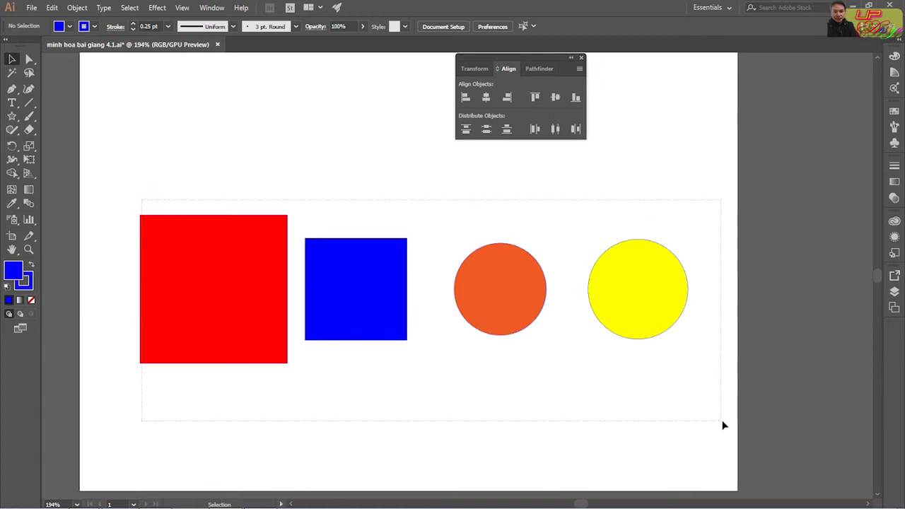
Step: Try a horizontal centre align and undo it, then scatter the blue square and both circles
{"action": "left_click", "coordinate": [485, 97]}
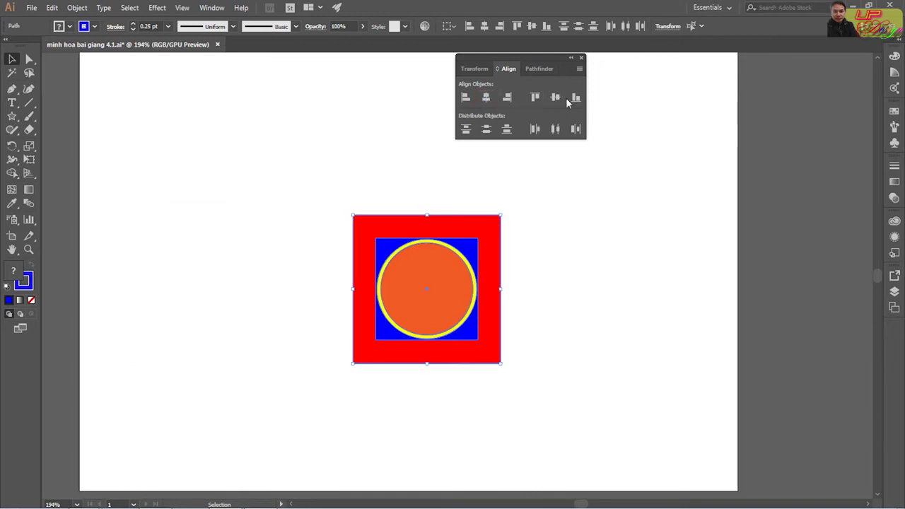
{"action": "left_click", "coordinate": [556, 98]}
{"action": "left_click", "coordinate": [592, 311]}
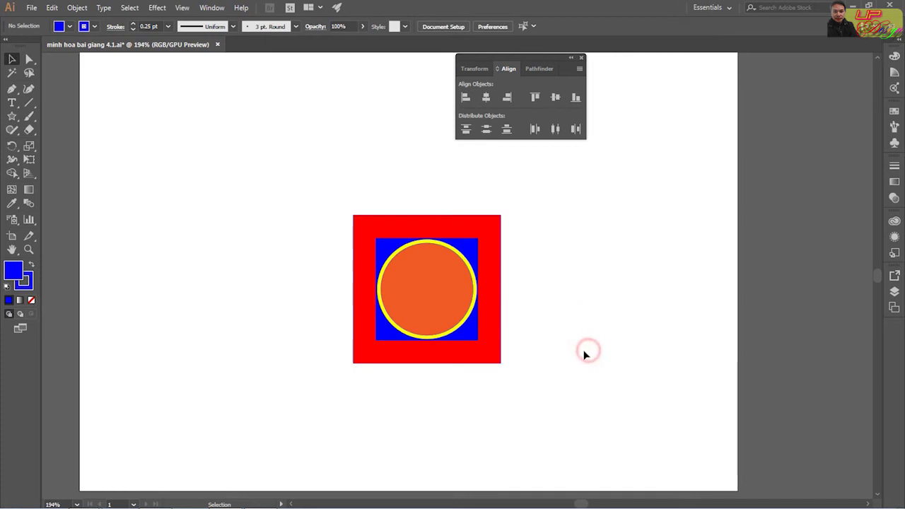
{"action": "key", "text": "ctrl+z"}
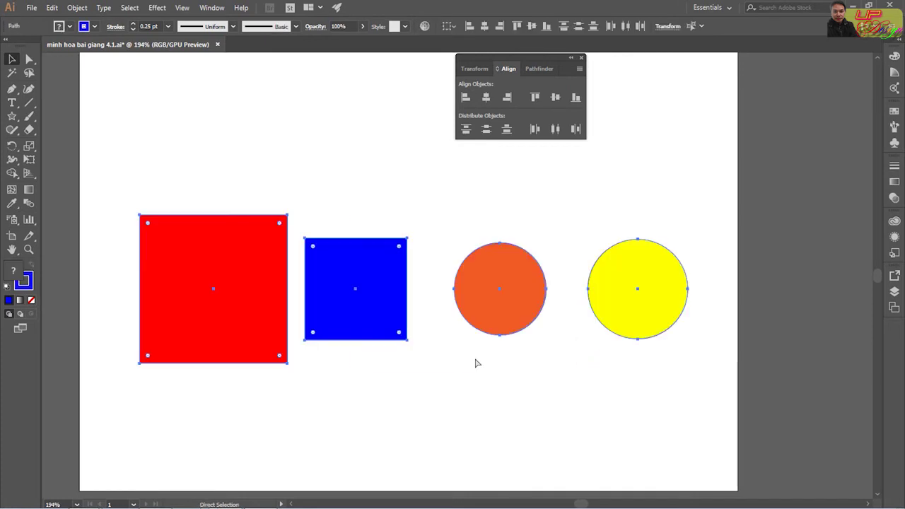
{"action": "left_click", "coordinate": [414, 337]}
{"action": "left_click_drag", "start_coordinate": [398, 262], "coordinate": [442, 352]}
{"action": "mouse_move", "coordinate": [480, 224]}
{"action": "left_mouse_down"}
{"action": "mouse_move", "coordinate": [473, 202]}
{"action": "mouse_move", "coordinate": [416, 166]}
{"action": "left_mouse_up"}
{"action": "left_click_drag", "start_coordinate": [657, 230], "coordinate": [684, 306]}
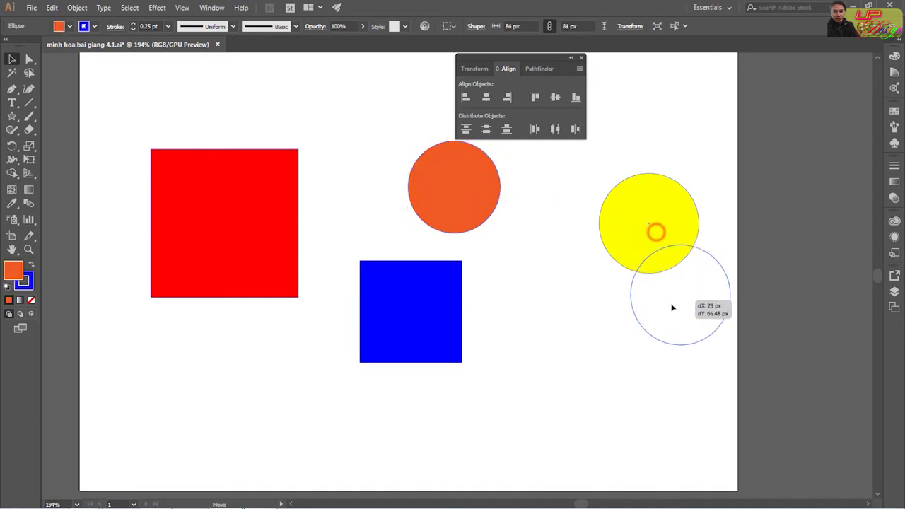
Step: Centre all four shapes horizontally and vertically, then pull the circles and blue square apart
{"action": "left_click_drag", "start_coordinate": [111, 114], "coordinate": [742, 402]}
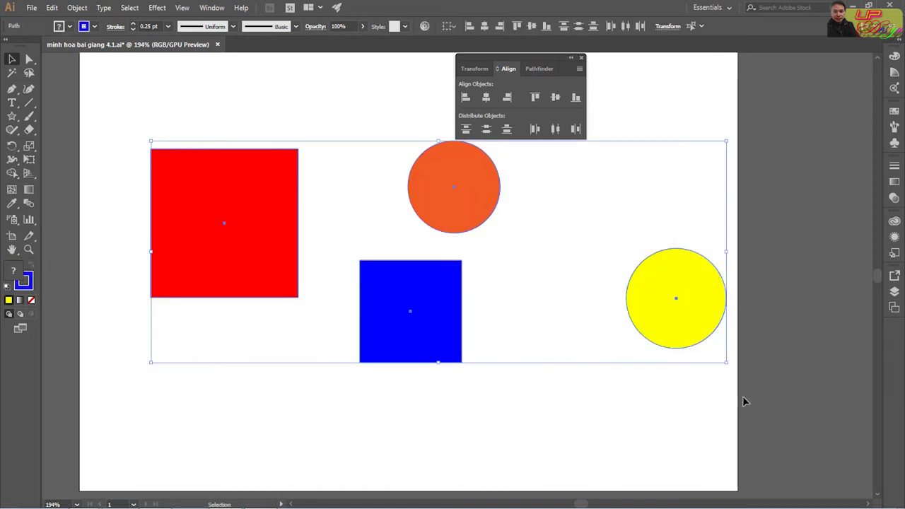
{"action": "left_click", "coordinate": [486, 97]}
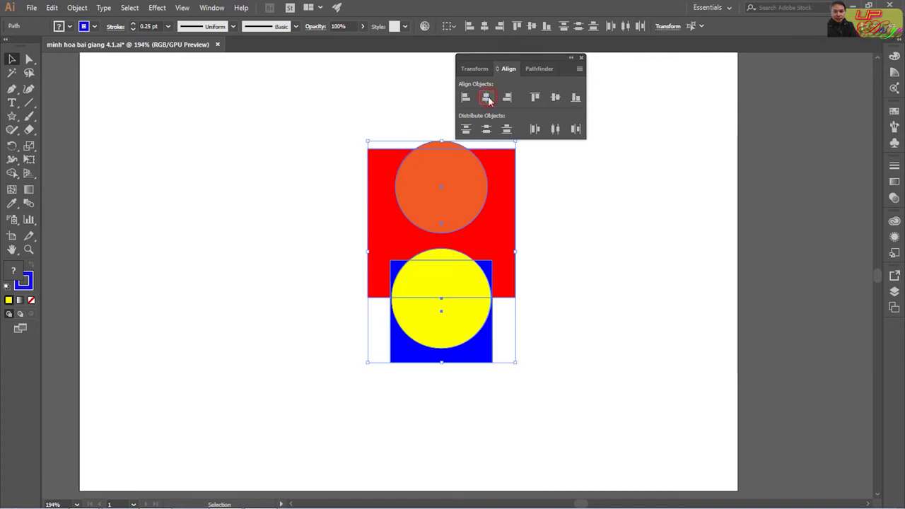
{"action": "left_click", "coordinate": [556, 98]}
{"action": "left_click", "coordinate": [580, 298]}
{"action": "mouse_move", "coordinate": [460, 264]}
{"action": "left_mouse_down"}
{"action": "mouse_move", "coordinate": [161, 327]}
{"action": "mouse_move", "coordinate": [523, 333]}
{"action": "mouse_move", "coordinate": [577, 356]}
{"action": "left_mouse_up"}
{"action": "mouse_move", "coordinate": [452, 283]}
{"action": "left_mouse_down"}
{"action": "mouse_move", "coordinate": [418, 381]}
{"action": "mouse_move", "coordinate": [436, 272]}
{"action": "left_mouse_up"}
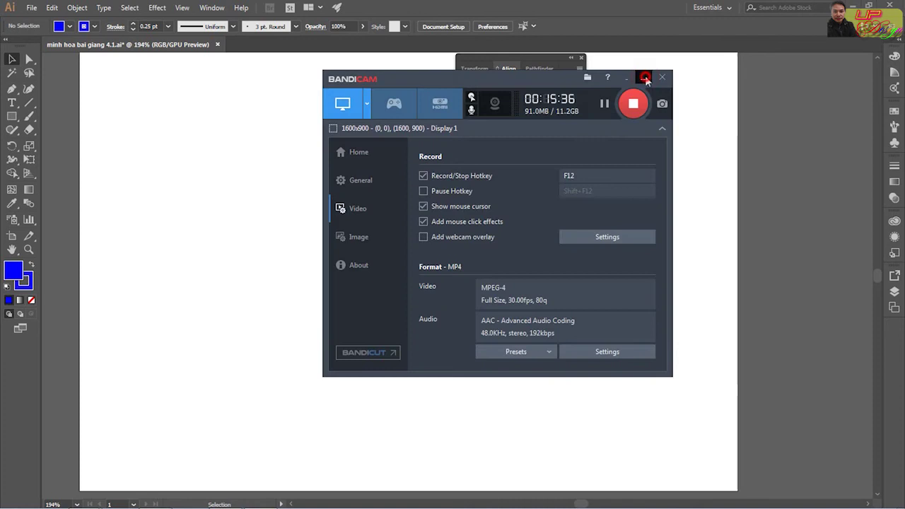
{"action": "left_click", "coordinate": [645, 78]}
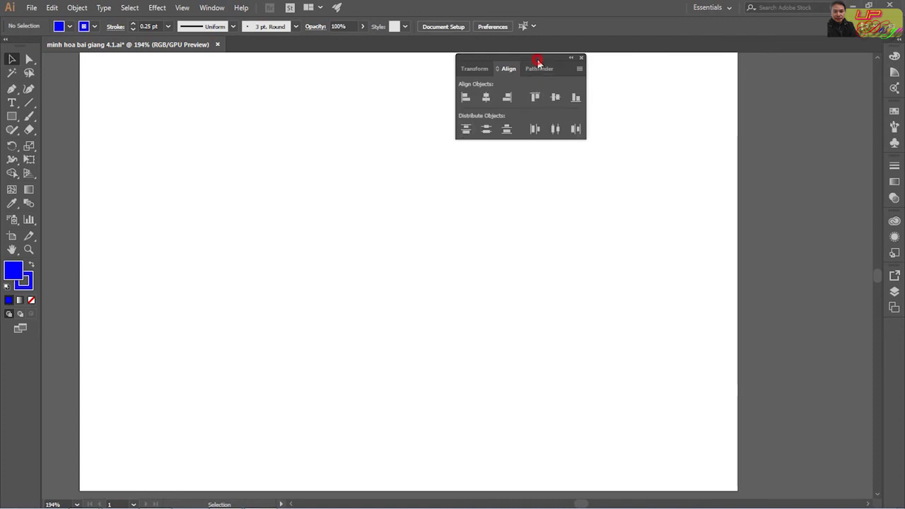
Step: Reposition the Align panel slightly to the right and down
{"action": "left_click_drag", "start_coordinate": [538, 65], "coordinate": [561, 64]}
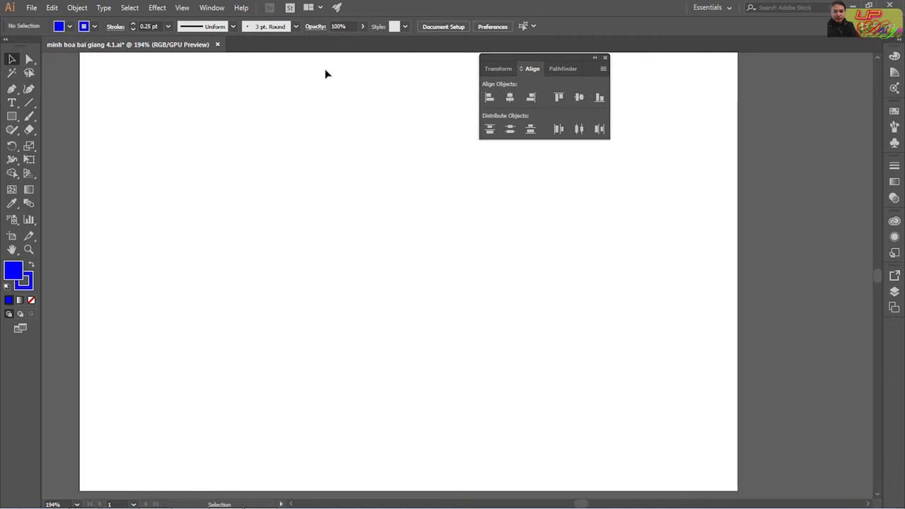
{"action": "left_click_drag", "start_coordinate": [533, 59], "coordinate": [531, 68]}
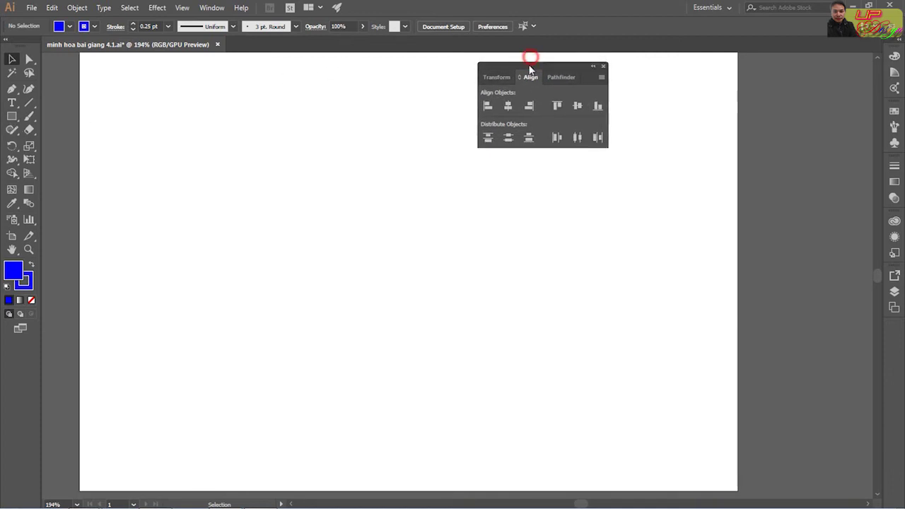
Step: Draw four tall rectangles of varying heights from left to right across the artboard
{"action": "left_click", "coordinate": [12, 116]}
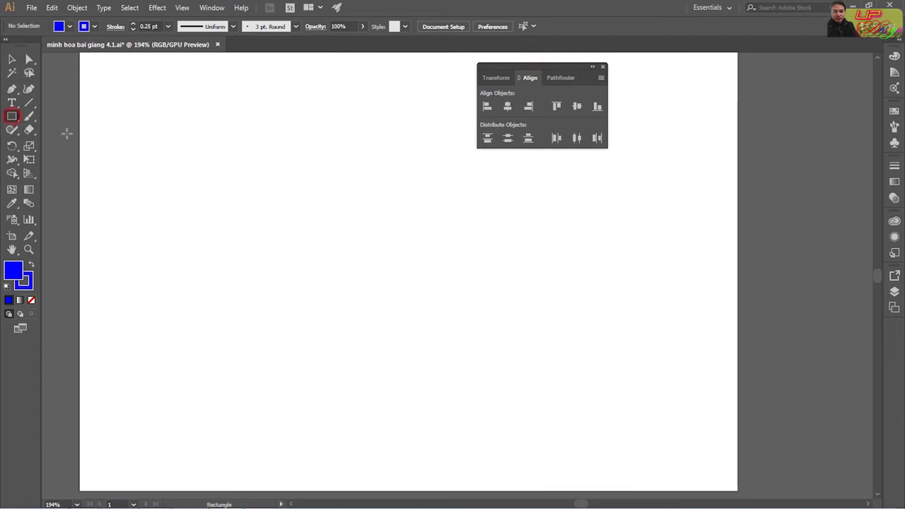
{"action": "left_click_drag", "start_coordinate": [147, 184], "coordinate": [176, 310]}
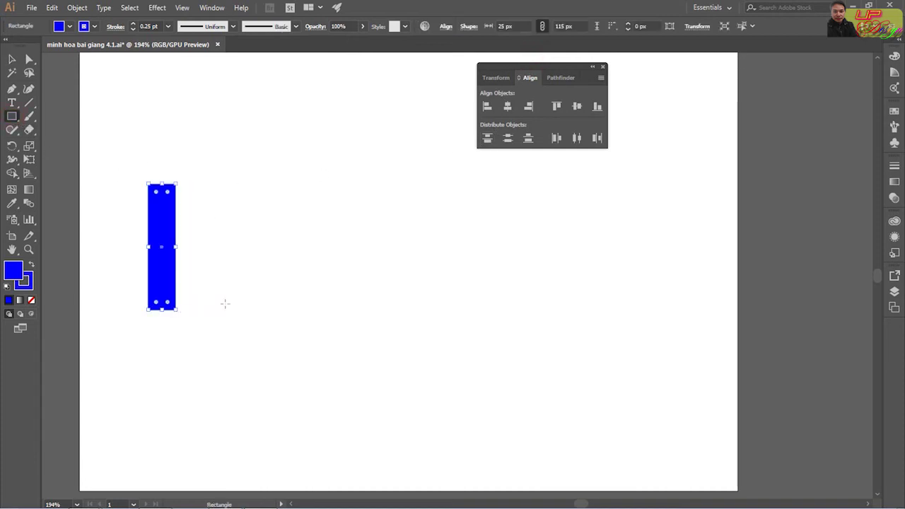
{"action": "left_click_drag", "start_coordinate": [304, 194], "coordinate": [323, 318]}
{"action": "left_click_drag", "start_coordinate": [462, 195], "coordinate": [493, 310]}
{"action": "left_click_drag", "start_coordinate": [638, 177], "coordinate": [657, 313]}
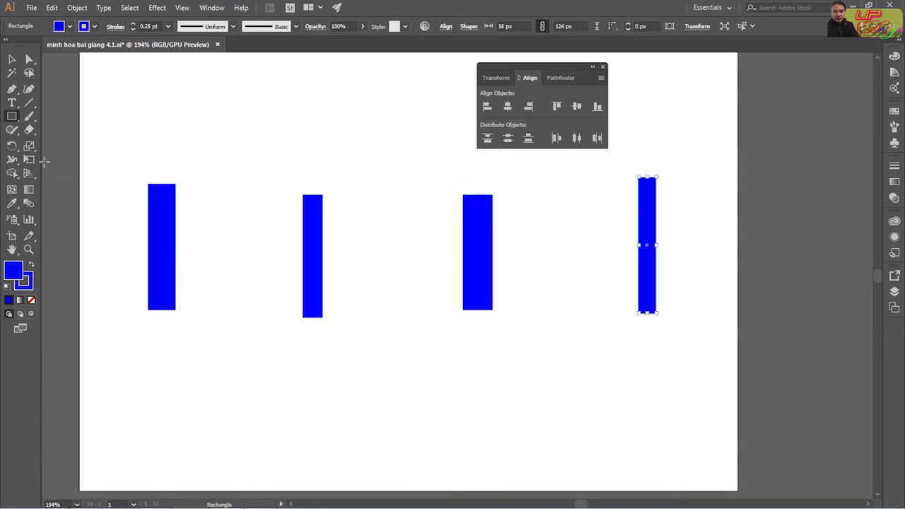
Step: Shift the second rectangle left and the third right, then select all four
{"action": "left_click", "coordinate": [11, 59]}
{"action": "left_click_drag", "start_coordinate": [311, 264], "coordinate": [237, 272]}
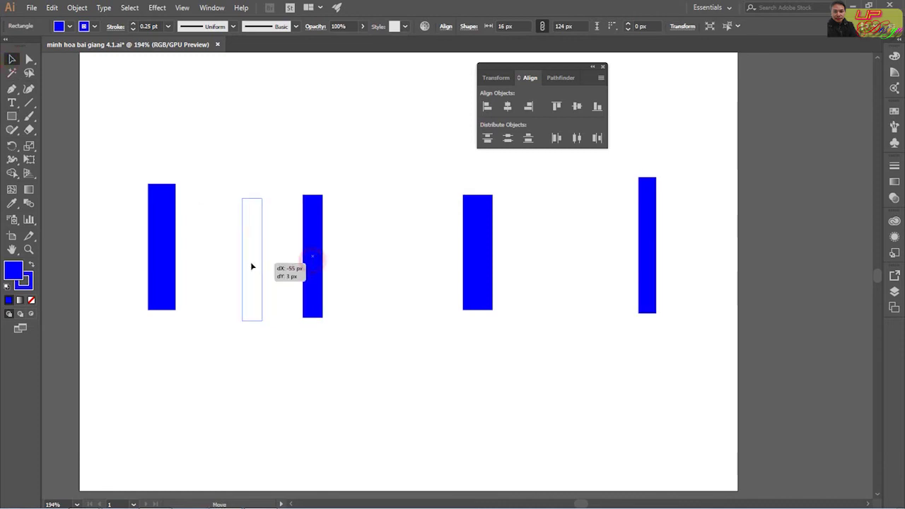
{"action": "left_click_drag", "start_coordinate": [482, 265], "coordinate": [542, 280]}
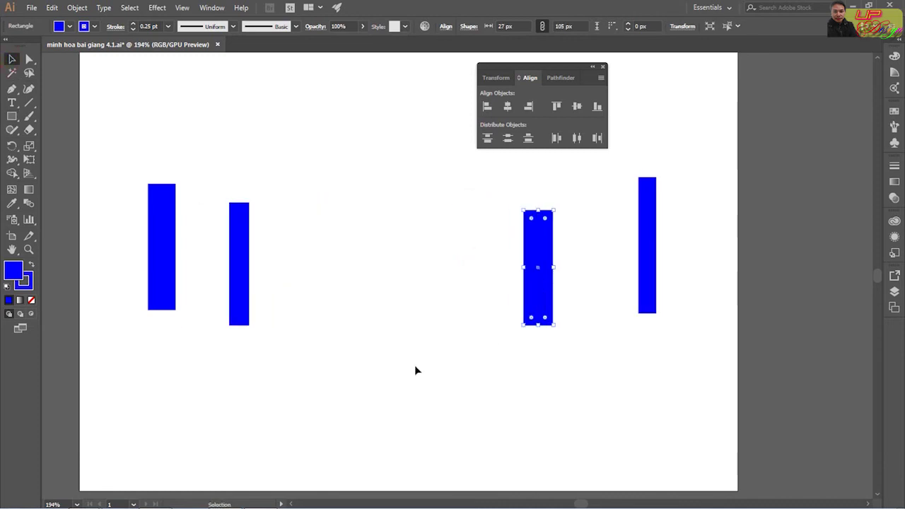
{"action": "left_click_drag", "start_coordinate": [113, 162], "coordinate": [695, 368]}
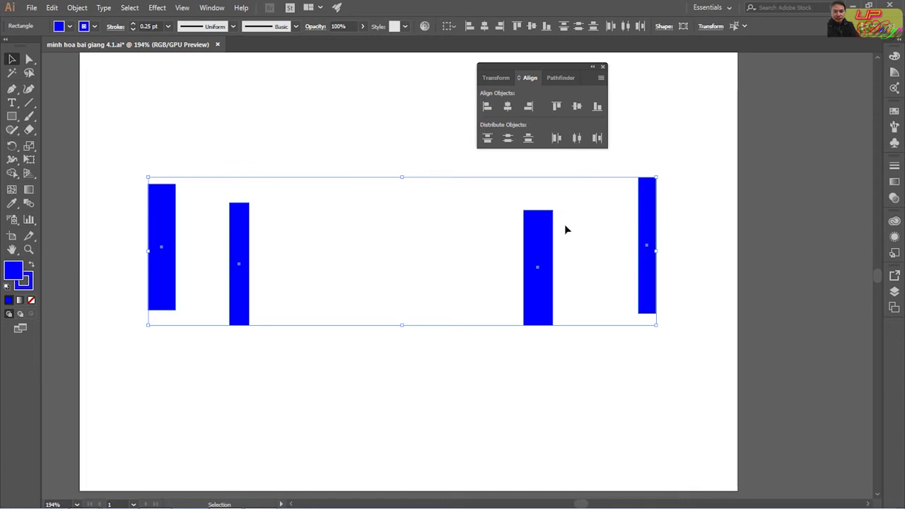
Step: Distribute the four rectangles by horizontal centres, then select the yellow, navy, orange and purple bars
{"action": "left_click", "coordinate": [577, 138]}
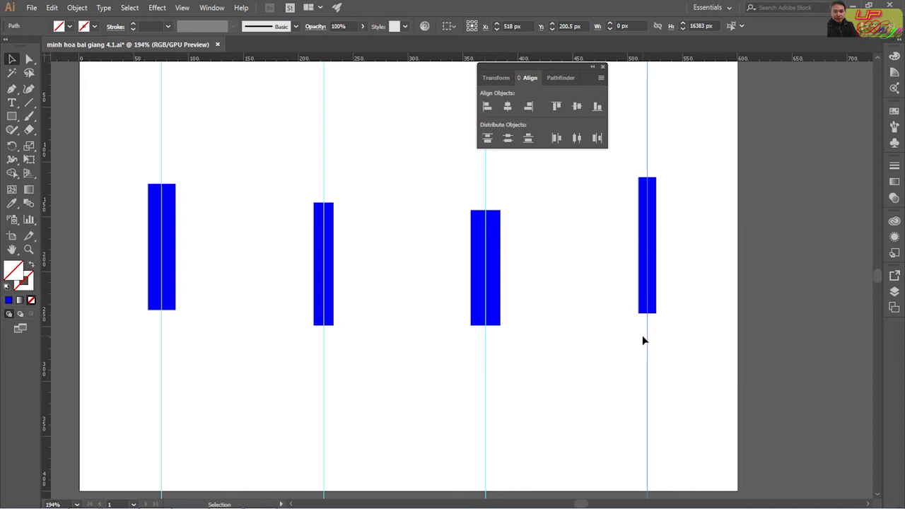
{"action": "left_click_drag", "start_coordinate": [91, 170], "coordinate": [793, 479]}
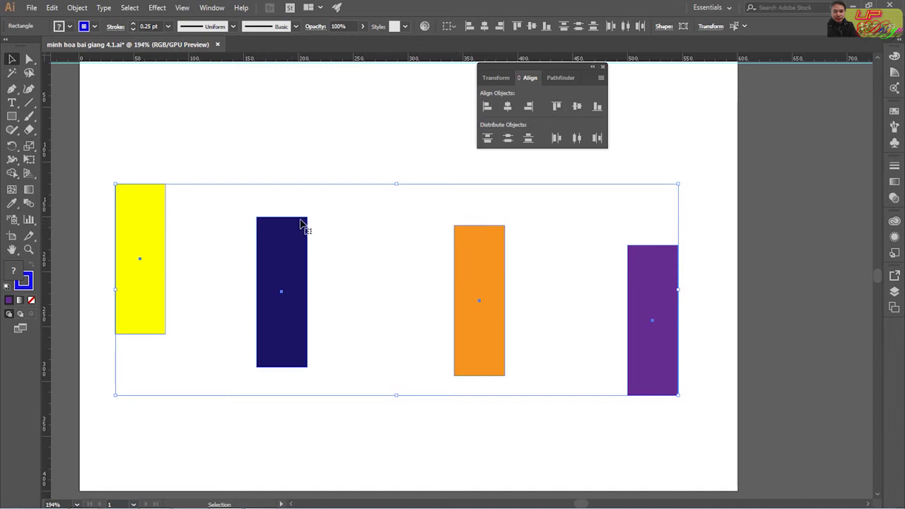
{"action": "left_click_drag", "start_coordinate": [418, 58], "coordinate": [409, 215]}
{"action": "mouse_move", "coordinate": [405, 58]}
{"action": "left_mouse_down"}
{"action": "mouse_move", "coordinate": [429, 226]}
{"action": "mouse_move", "coordinate": [389, 154]}
{"action": "mouse_move", "coordinate": [392, 185]}
{"action": "left_mouse_up"}
{"action": "left_click_drag", "start_coordinate": [393, 183], "coordinate": [393, 184]}
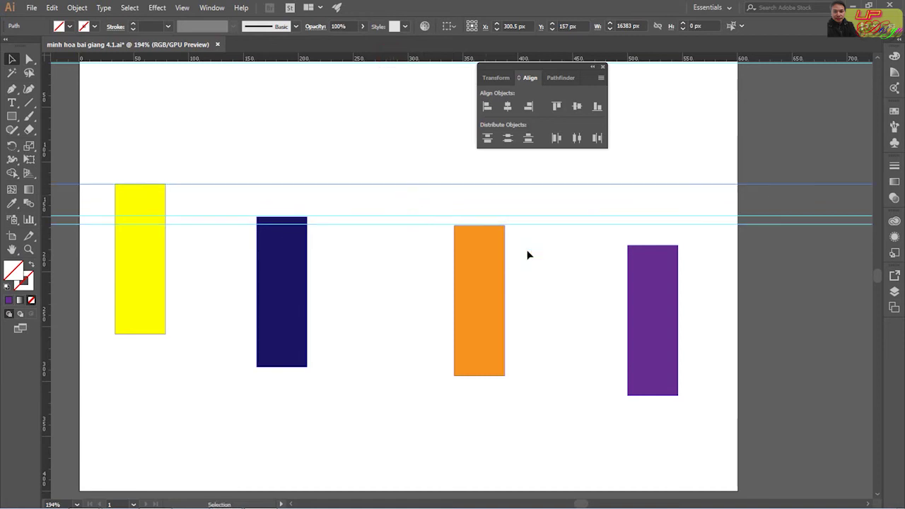
{"action": "left_click_drag", "start_coordinate": [323, 60], "coordinate": [582, 246]}
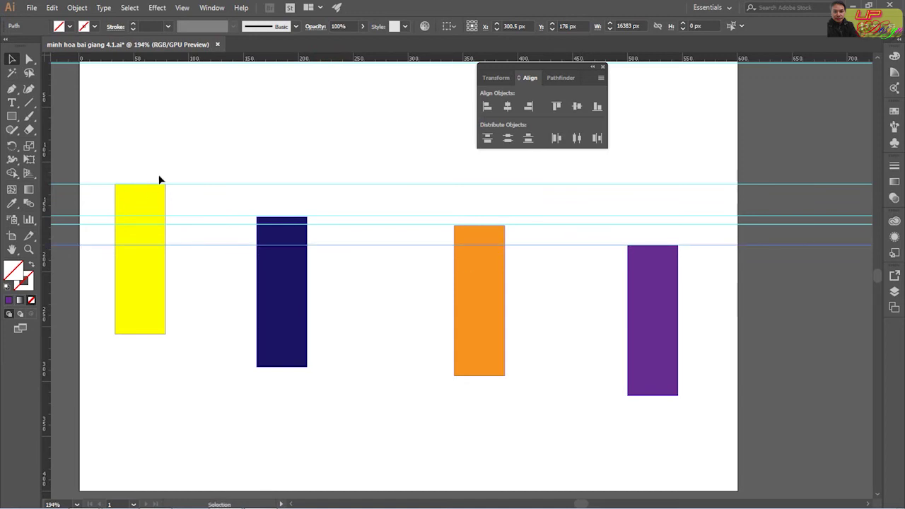
{"action": "key", "text": "Delete"}
{"action": "left_click", "coordinate": [549, 224]}
{"action": "key", "text": "Delete"}
{"action": "key", "text": "Delete"}
{"action": "left_click", "coordinate": [521, 184]}
{"action": "key", "text": "Delete"}
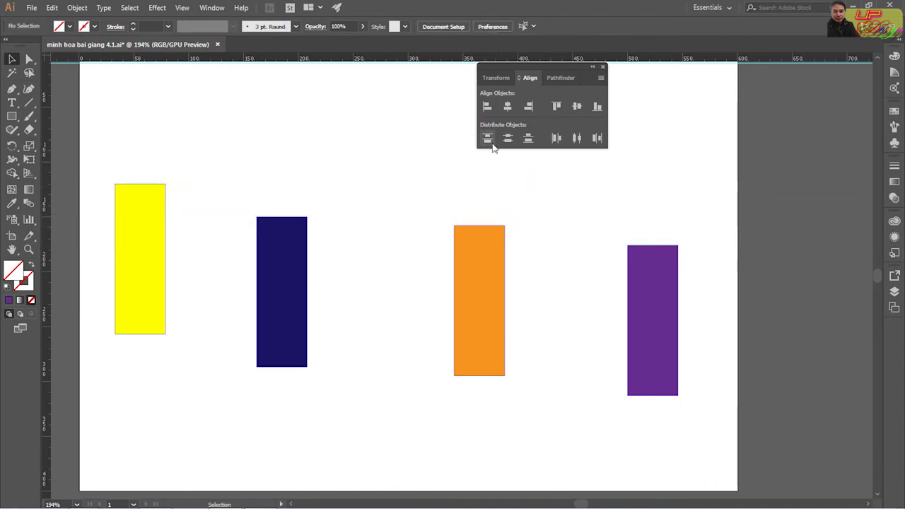
Step: Apply Vertical Distribute Top to the four coloured rectangles, then deselect them
{"action": "left_click_drag", "start_coordinate": [84, 157], "coordinate": [753, 425]}
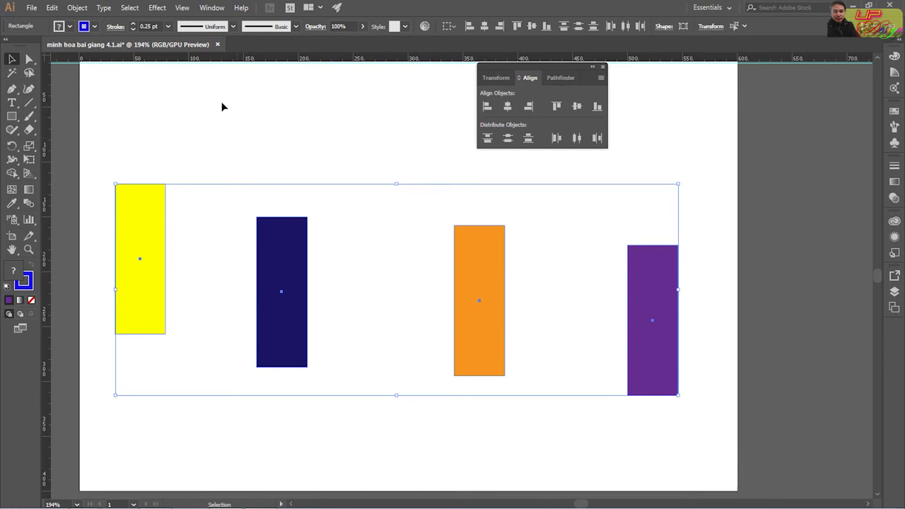
{"action": "left_click", "coordinate": [486, 137]}
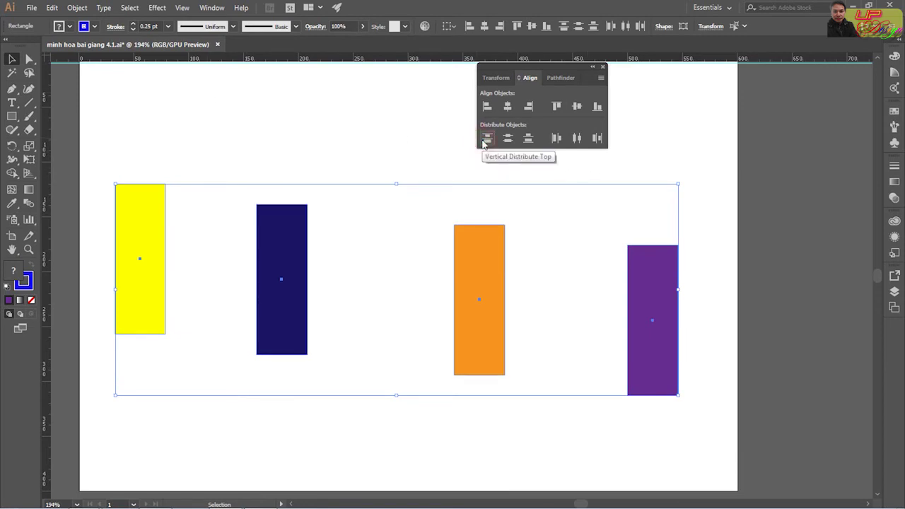
{"action": "left_click", "coordinate": [307, 135]}
Step: Drag four horizontal guides to the tops of the yellow, navy, orange and purple bars
{"action": "left_click_drag", "start_coordinate": [365, 57], "coordinate": [347, 184]}
{"action": "left_click_drag", "start_coordinate": [396, 57], "coordinate": [390, 203]}
{"action": "left_click_drag", "start_coordinate": [448, 60], "coordinate": [478, 224]}
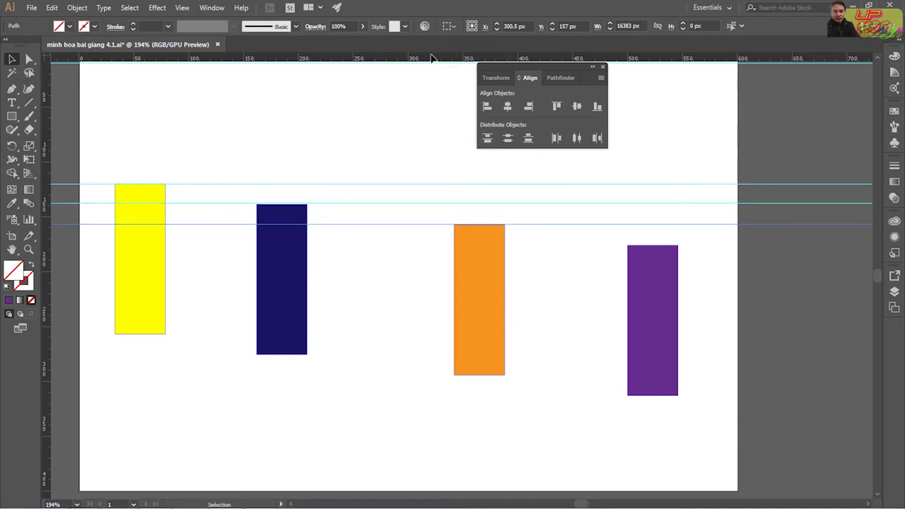
{"action": "left_click_drag", "start_coordinate": [428, 58], "coordinate": [536, 246]}
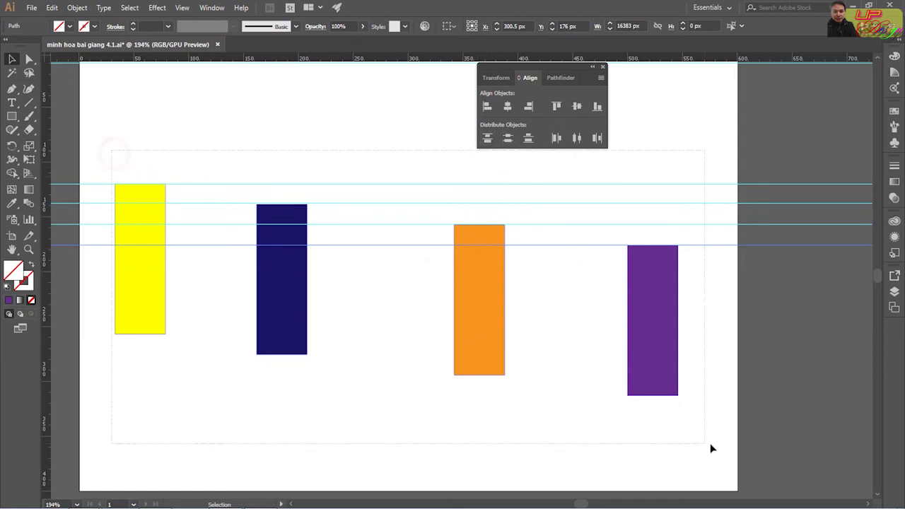
Step: Try Horizontal Distribute Left on the rectangles, undo the accidental deletion, and deselect
{"action": "left_click_drag", "start_coordinate": [114, 157], "coordinate": [710, 446]}
{"action": "left_click", "coordinate": [556, 140]}
{"action": "key", "text": "Delete"}
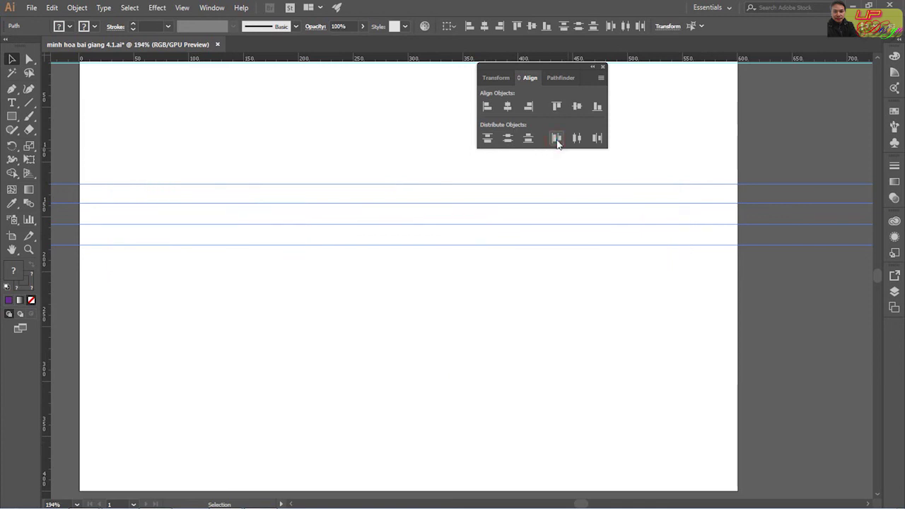
{"action": "key", "text": "ctrl+z"}
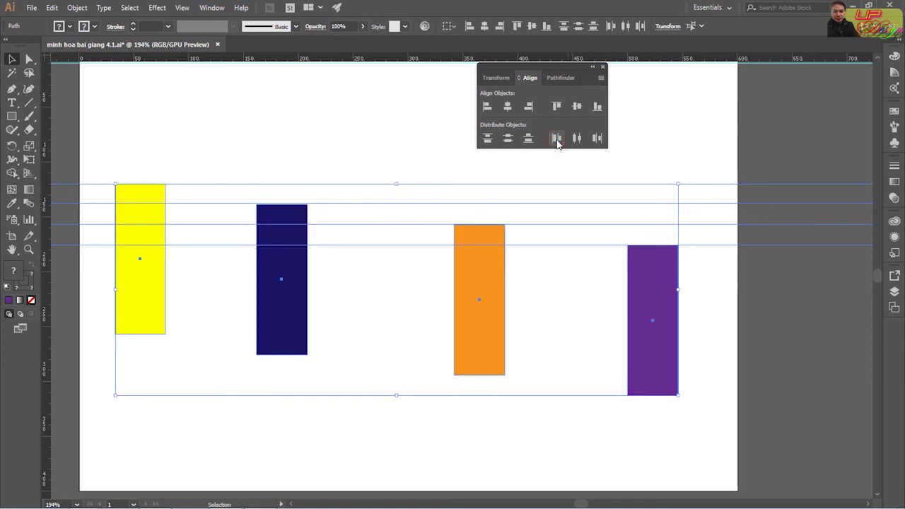
{"action": "left_click", "coordinate": [525, 269]}
Step: Delete the four horizontal guides one by one, from lowest to highest
{"action": "left_click", "coordinate": [538, 245]}
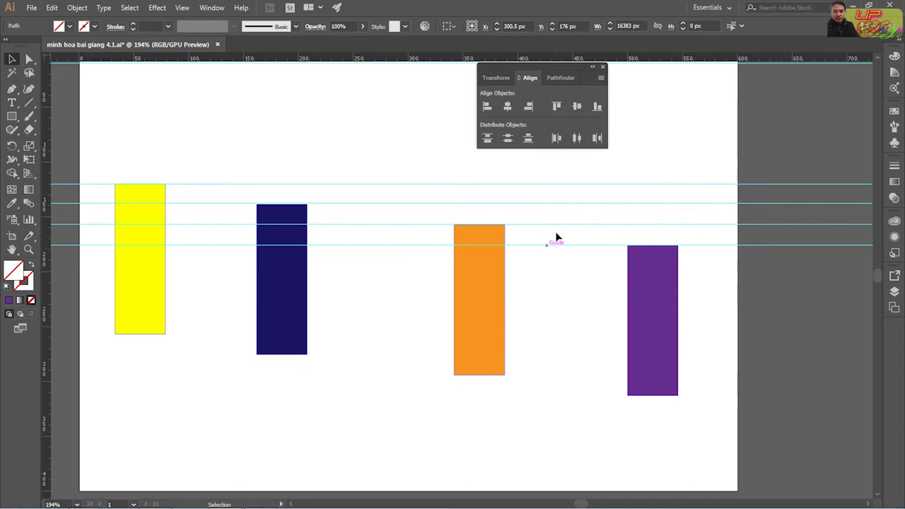
{"action": "key", "text": "Delete"}
{"action": "left_click", "coordinate": [557, 224]}
{"action": "key", "text": "Delete"}
{"action": "left_click", "coordinate": [570, 203]}
{"action": "key", "text": "Delete"}
{"action": "left_click", "coordinate": [574, 183]}
{"action": "key", "text": "Delete"}
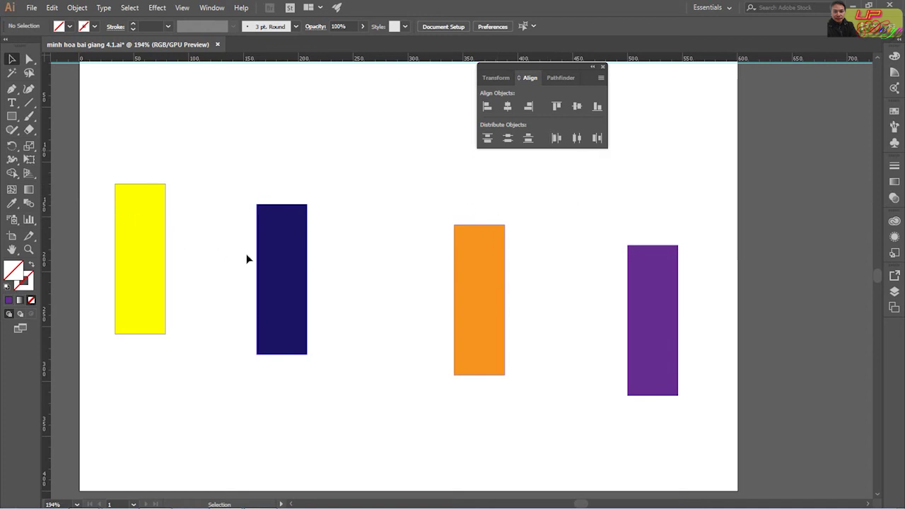
Step: Shift the navy, orange and purple bars, then distribute all four horizontally
{"action": "left_click_drag", "start_coordinate": [273, 262], "coordinate": [253, 249]}
{"action": "left_click_drag", "start_coordinate": [504, 285], "coordinate": [542, 263]}
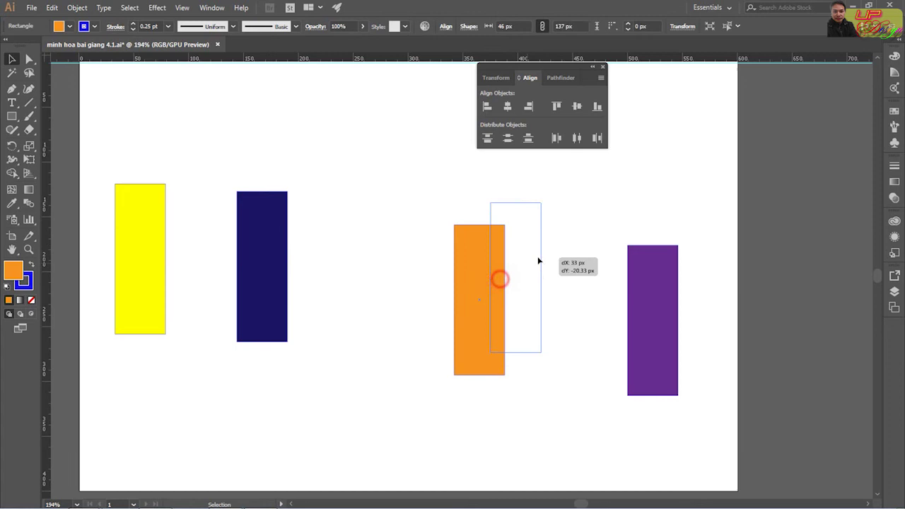
{"action": "left_click_drag", "start_coordinate": [677, 294], "coordinate": [671, 262]}
{"action": "left_click_drag", "start_coordinate": [109, 157], "coordinate": [742, 401]}
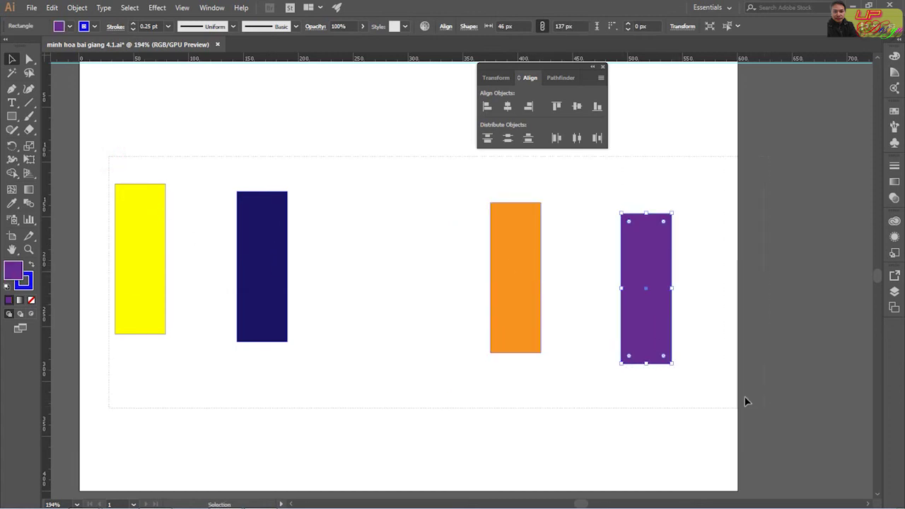
{"action": "left_click", "coordinate": [556, 139]}
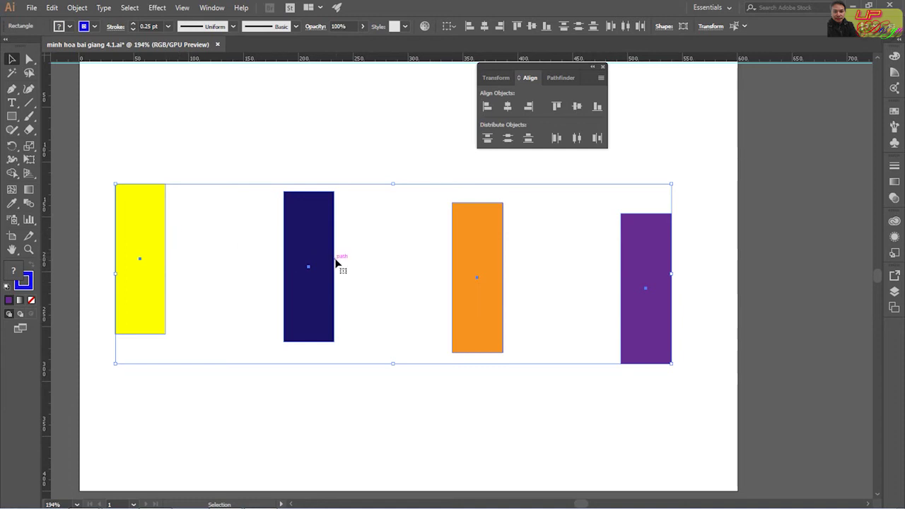
Step: Select the yellow, navy and orange bars, then undo and redo the last change
{"action": "mouse_move", "coordinate": [97, 153]}
{"action": "left_mouse_down"}
{"action": "mouse_move", "coordinate": [497, 337]}
{"action": "mouse_move", "coordinate": [452, 338]}
{"action": "left_mouse_up"}
{"action": "left_click", "coordinate": [364, 273]}
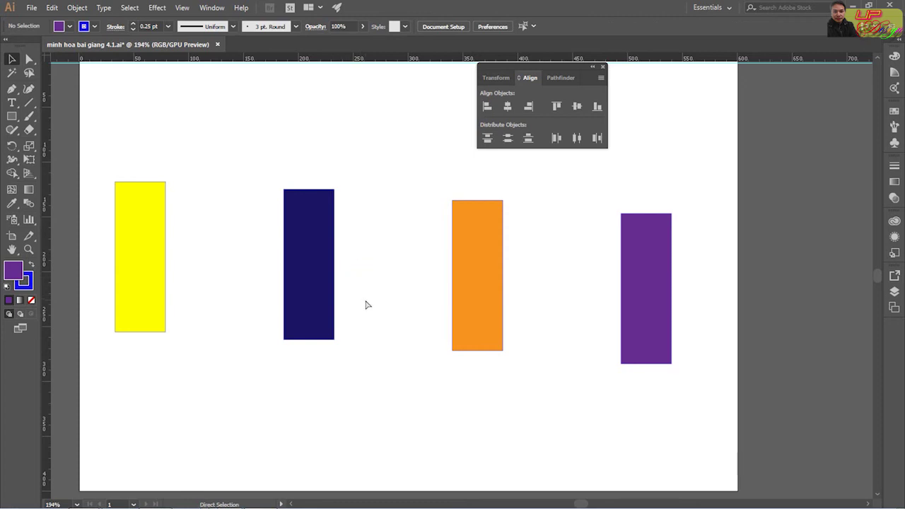
{"action": "key", "text": "ctrl+z"}
{"action": "key", "text": "ctrl+z"}
{"action": "key", "text": "ctrl+shift+z"}
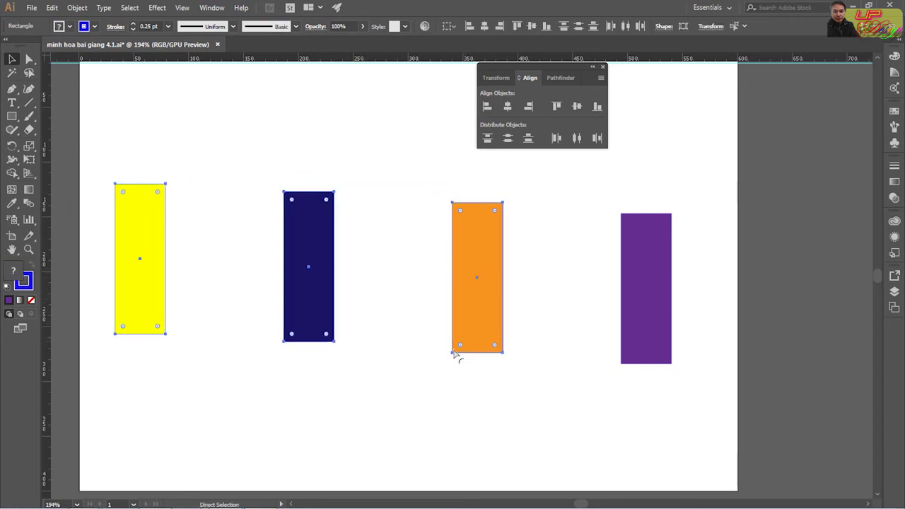
{"action": "key", "text": "v"}
{"action": "left_click", "coordinate": [431, 386]}
Step: Move navy left and orange right, redistribute by horizontal centres, and add a guide through yellow
{"action": "left_click_drag", "start_coordinate": [308, 279], "coordinate": [261, 279]}
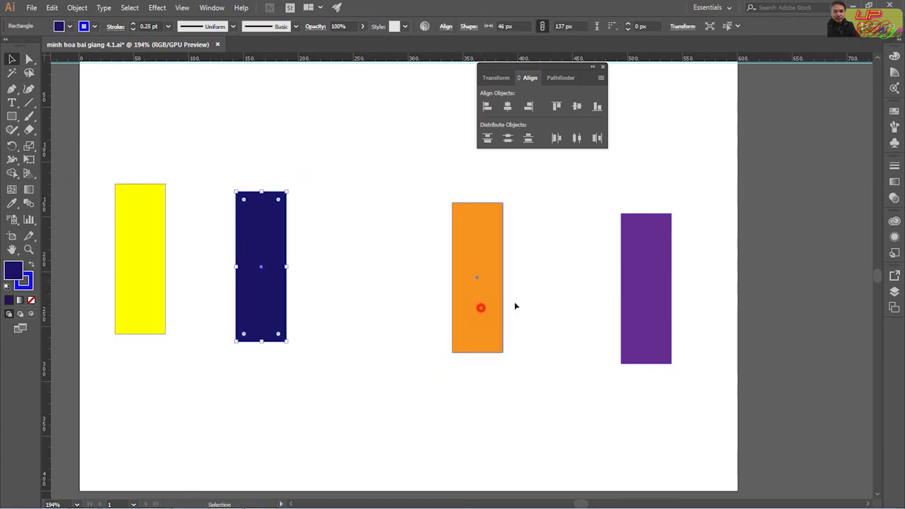
{"action": "left_click_drag", "start_coordinate": [514, 306], "coordinate": [532, 300]}
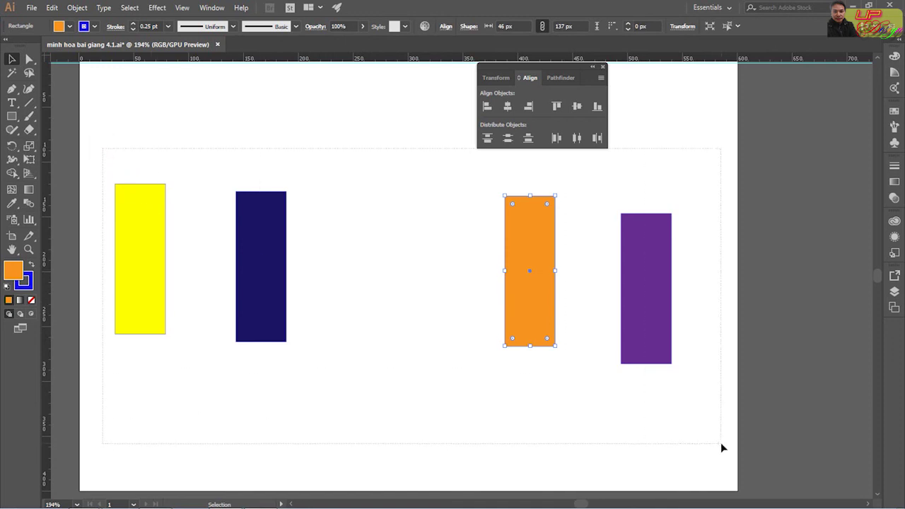
{"action": "left_click_drag", "start_coordinate": [103, 148], "coordinate": [721, 443]}
{"action": "left_click", "coordinate": [576, 138]}
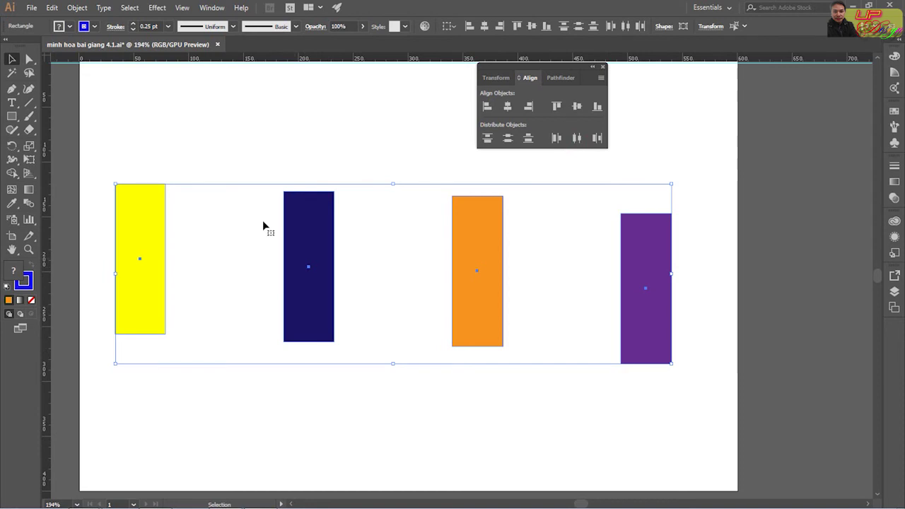
{"action": "left_click_drag", "start_coordinate": [44, 216], "coordinate": [140, 259]}
{"action": "mouse_move", "coordinate": [46, 242]}
{"action": "left_mouse_down"}
{"action": "mouse_move", "coordinate": [326, 268]}
{"action": "mouse_move", "coordinate": [308, 265]}
{"action": "left_mouse_up"}
{"action": "left_click_drag", "start_coordinate": [50, 244], "coordinate": [400, 249]}
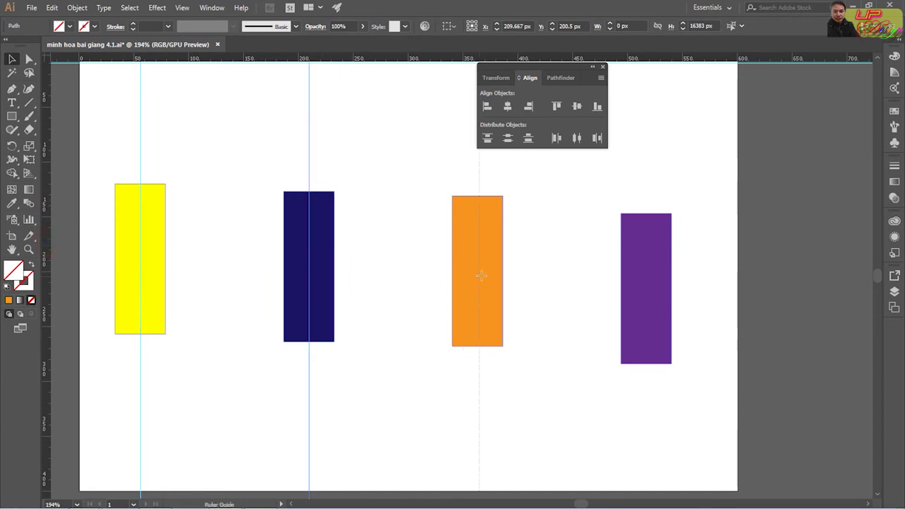
{"action": "left_click_drag", "start_coordinate": [478, 277], "coordinate": [479, 268]}
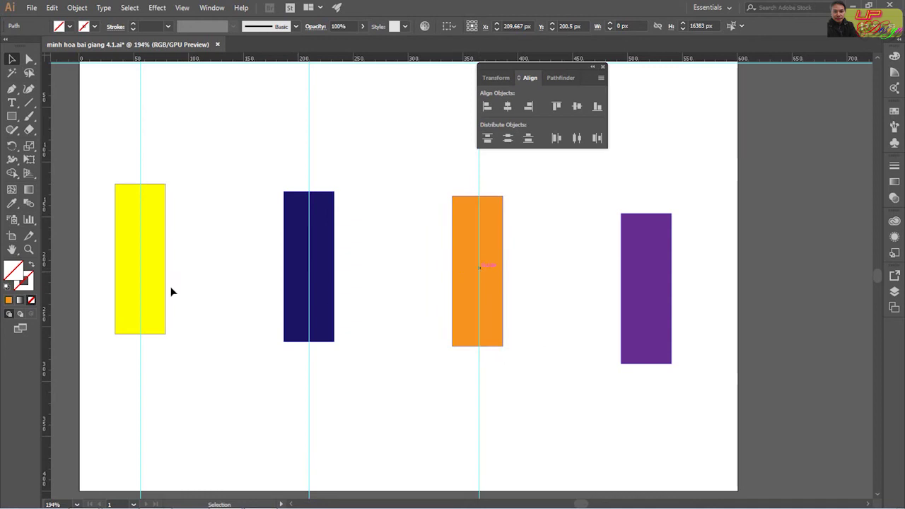
{"action": "left_click_drag", "start_coordinate": [663, 239], "coordinate": [648, 291]}
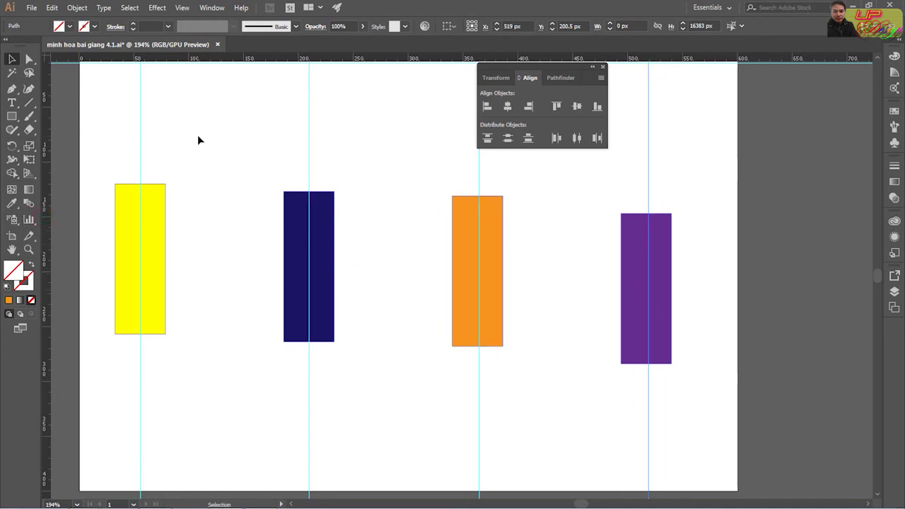
{"action": "left_click", "coordinate": [649, 178]}
{"action": "key", "text": "Delete"}
{"action": "left_click", "coordinate": [479, 182]}
{"action": "key", "text": "Delete"}
{"action": "left_click", "coordinate": [309, 162]}
{"action": "key", "text": "Delete"}
{"action": "left_click", "coordinate": [141, 146]}
{"action": "key", "text": "Delete"}
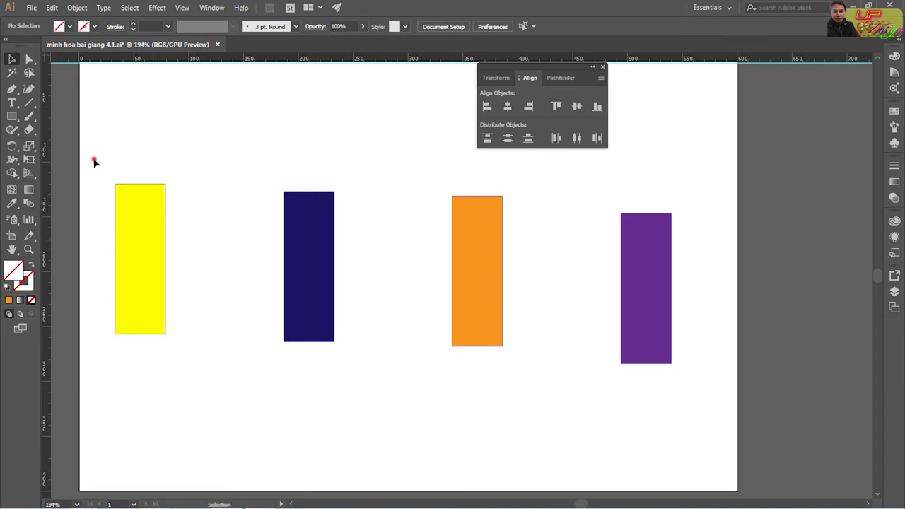
Step: Distribute all four rectangles by vertical centre and drag a horizontal guide to each centre
{"action": "left_click_drag", "start_coordinate": [94, 162], "coordinate": [826, 446]}
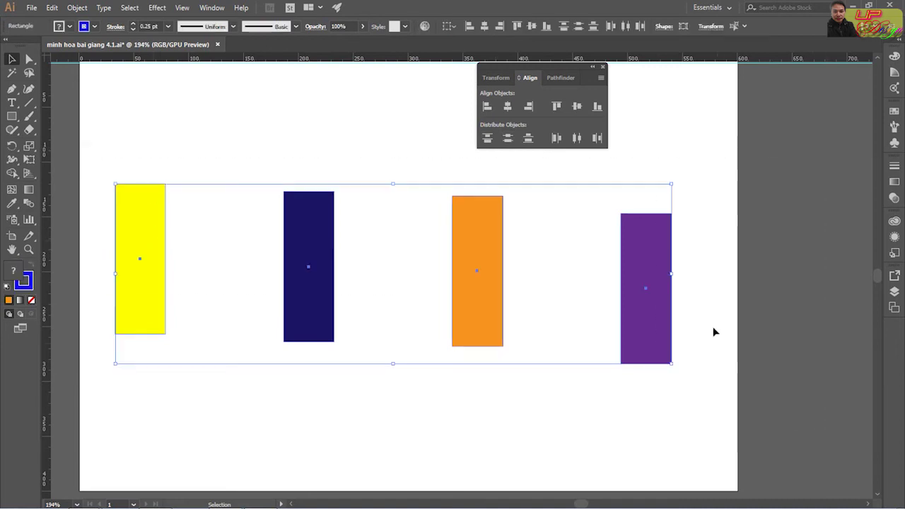
{"action": "left_click", "coordinate": [507, 138]}
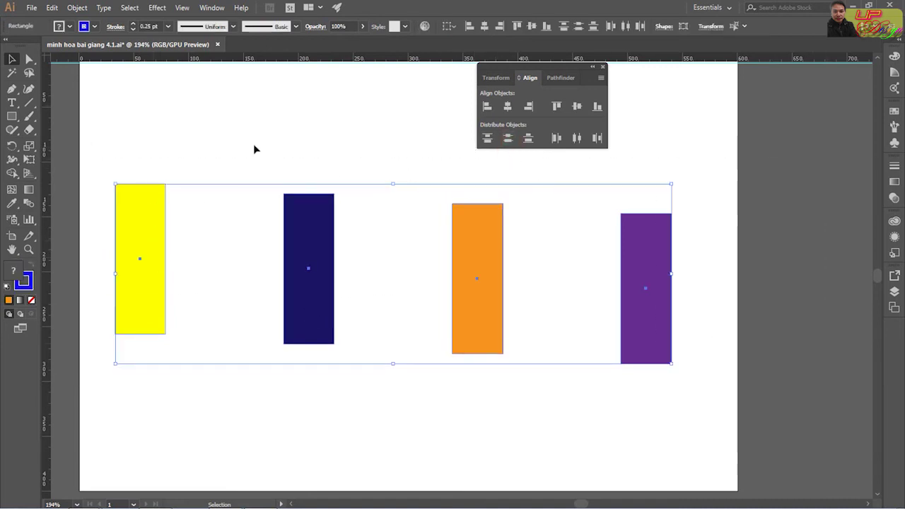
{"action": "mouse_move", "coordinate": [304, 59]}
{"action": "left_mouse_down"}
{"action": "mouse_move", "coordinate": [163, 253]}
{"action": "mouse_move", "coordinate": [140, 259]}
{"action": "left_mouse_up"}
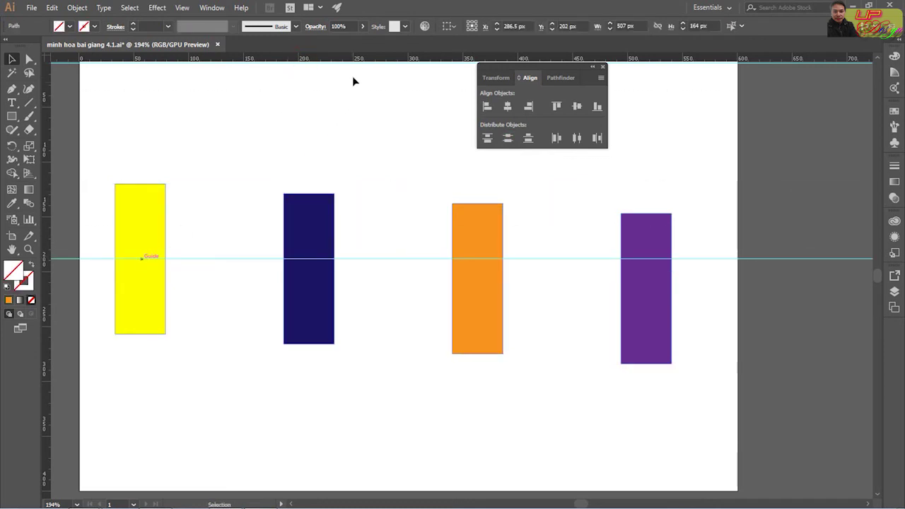
{"action": "left_click_drag", "start_coordinate": [357, 59], "coordinate": [309, 267]}
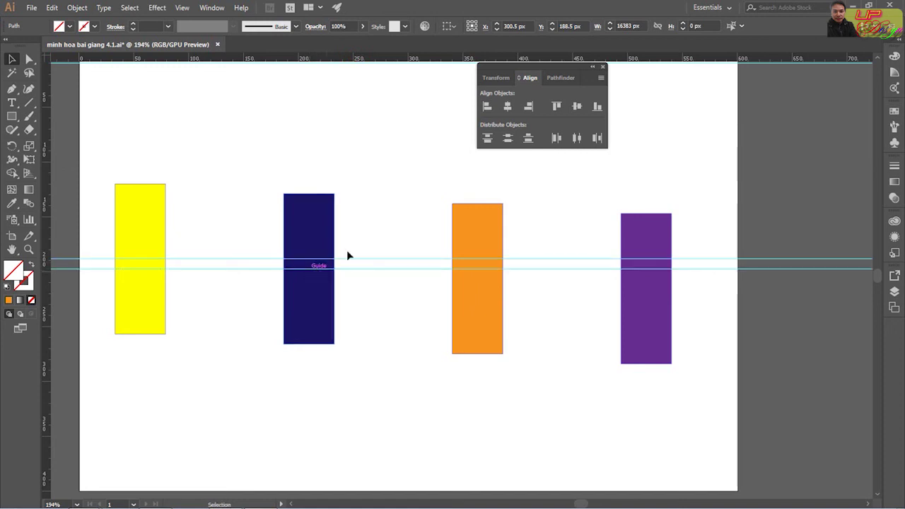
{"action": "mouse_move", "coordinate": [413, 60]}
{"action": "left_mouse_down"}
{"action": "mouse_move", "coordinate": [485, 304]}
{"action": "mouse_move", "coordinate": [477, 278]}
{"action": "left_mouse_up"}
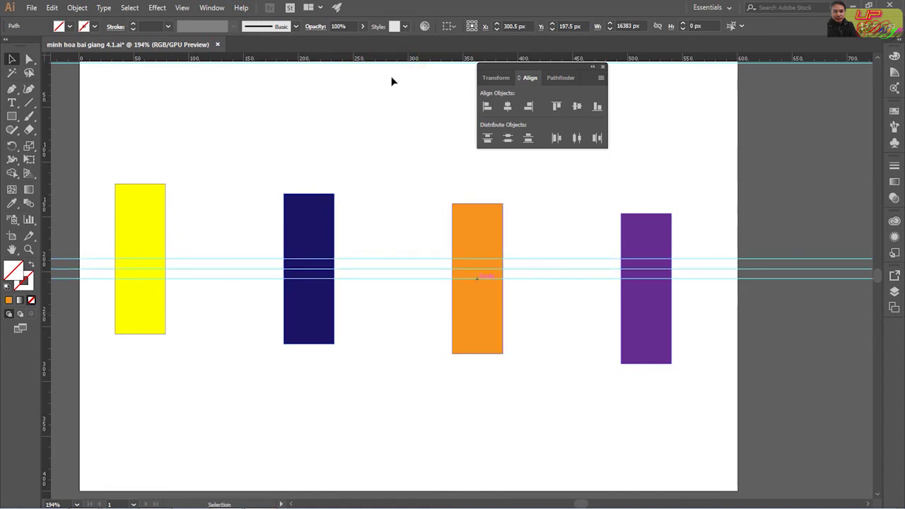
{"action": "mouse_move", "coordinate": [392, 57]}
{"action": "left_mouse_down"}
{"action": "mouse_move", "coordinate": [633, 306]}
{"action": "mouse_move", "coordinate": [650, 293]}
{"action": "mouse_move", "coordinate": [644, 288]}
{"action": "left_mouse_up"}
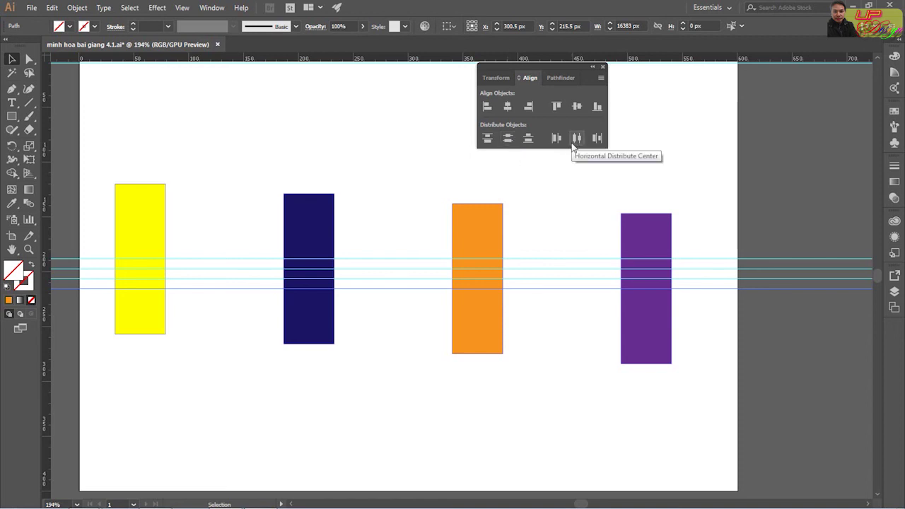
{"action": "left_click", "coordinate": [371, 258]}
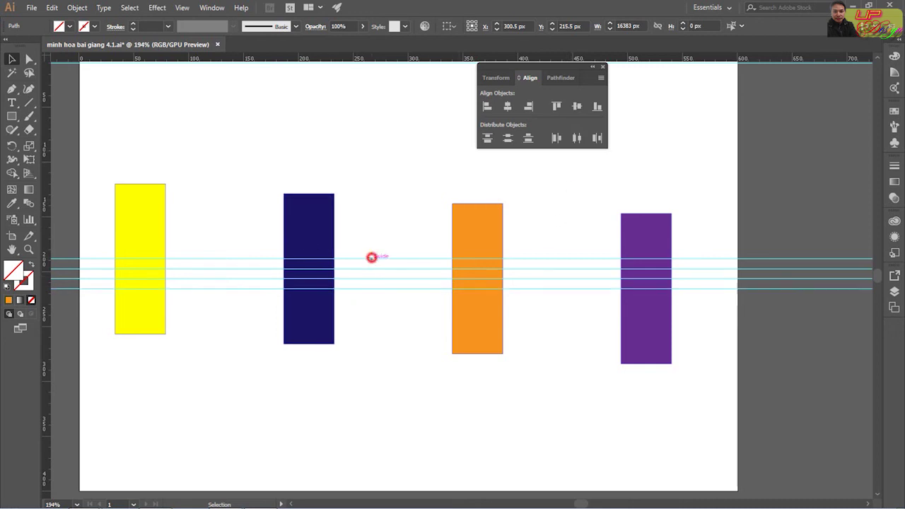
{"action": "left_click_drag", "start_coordinate": [374, 258], "coordinate": [387, 289]}
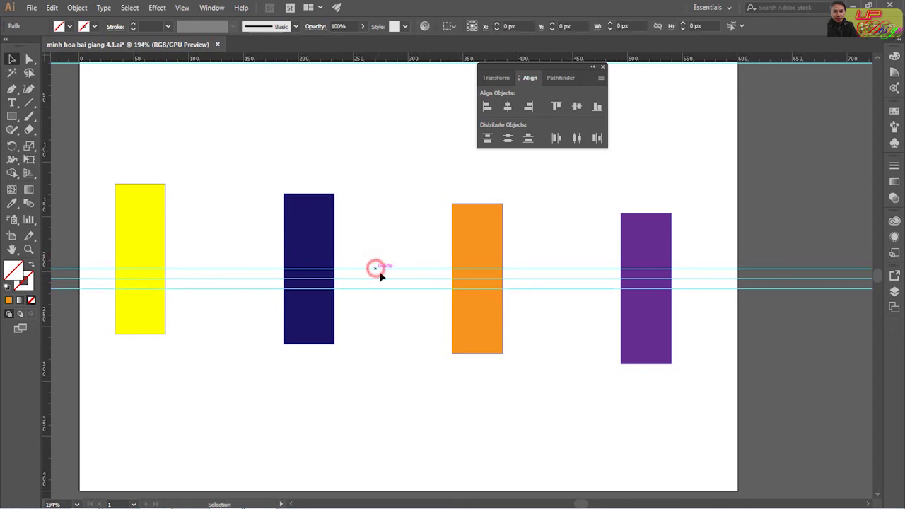
Step: Delete the remaining guide and move the navy and orange rectangles out of line
{"action": "left_click", "coordinate": [387, 288]}
{"action": "key", "text": "Delete"}
{"action": "left_click_drag", "start_coordinate": [307, 263], "coordinate": [236, 246]}
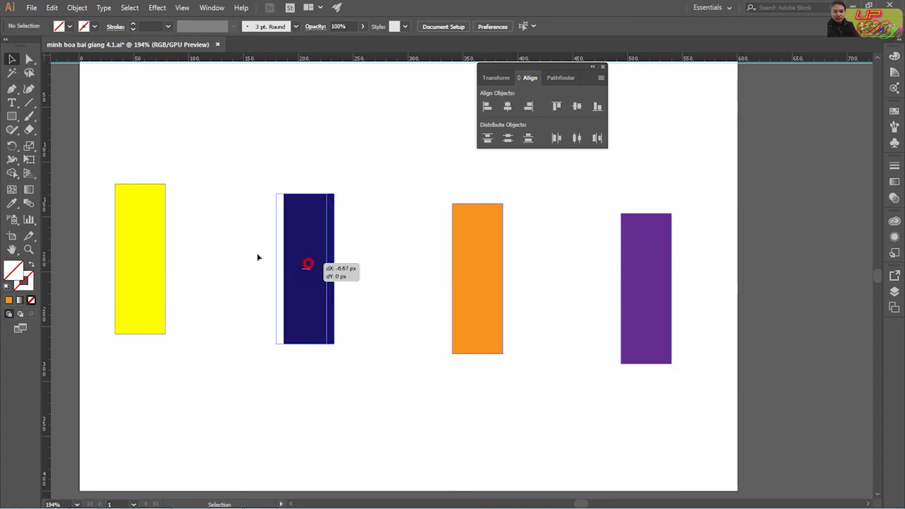
{"action": "left_click_drag", "start_coordinate": [470, 281], "coordinate": [516, 266]}
Step: Distribute all four rectangles by horizontal and vertical centres
{"action": "left_click_drag", "start_coordinate": [101, 150], "coordinate": [750, 427]}
{"action": "left_click", "coordinate": [576, 139]}
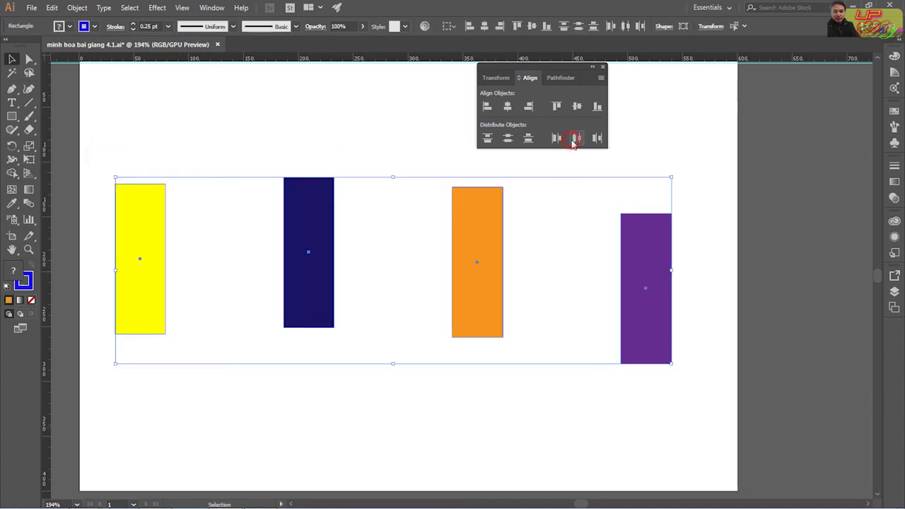
{"action": "left_click", "coordinate": [519, 375]}
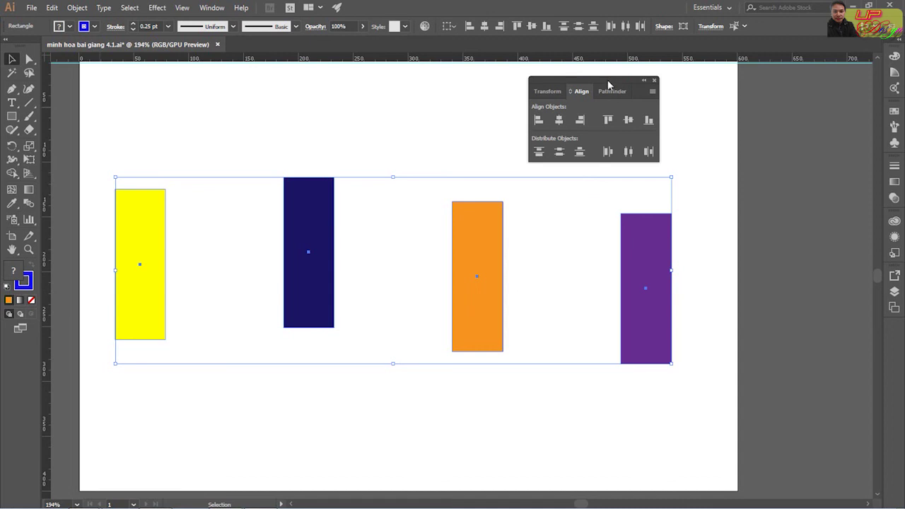
Step: Move the Align panel right, clear of the rectangles, and return to the Selection tool
{"action": "left_click_drag", "start_coordinate": [610, 87], "coordinate": [664, 90]}
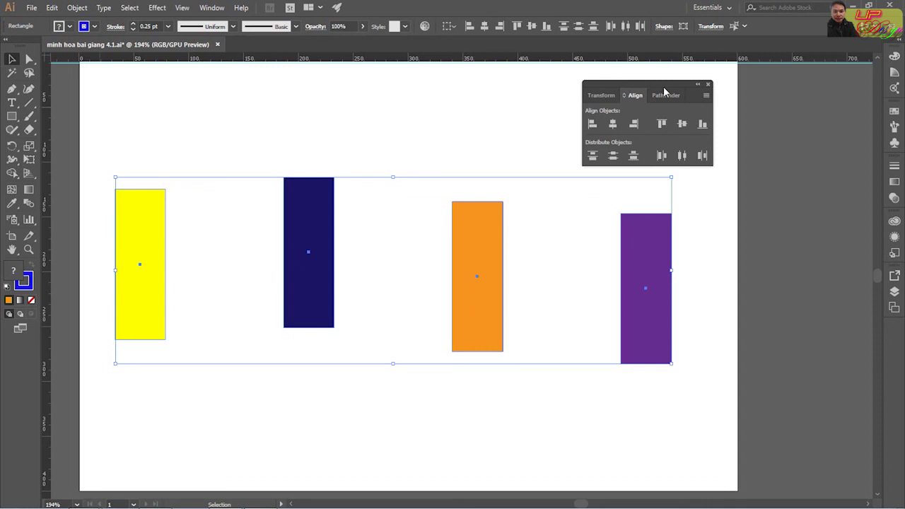
{"action": "key", "text": "a"}
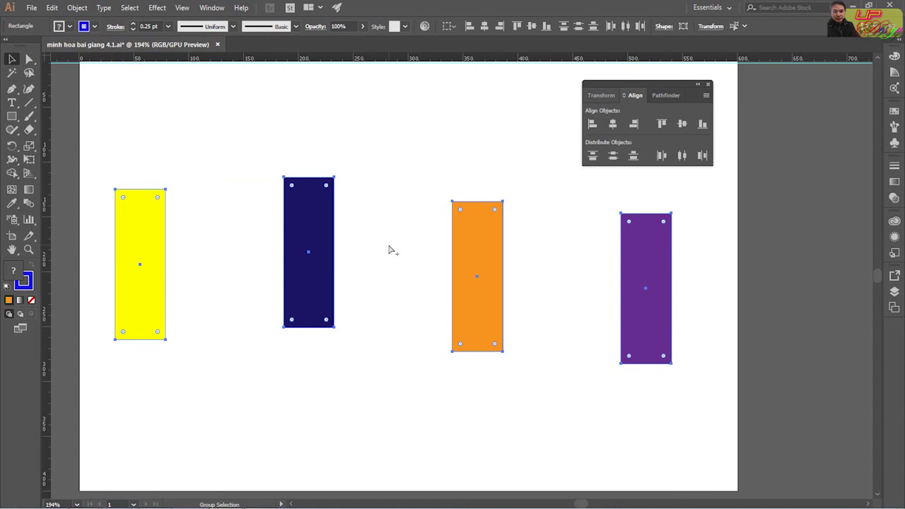
{"action": "mouse_move", "coordinate": [506, 152]}
{"action": "left_mouse_down"}
{"action": "mouse_move", "coordinate": [575, 129]}
{"action": "mouse_move", "coordinate": [616, 99]}
{"action": "left_mouse_up"}
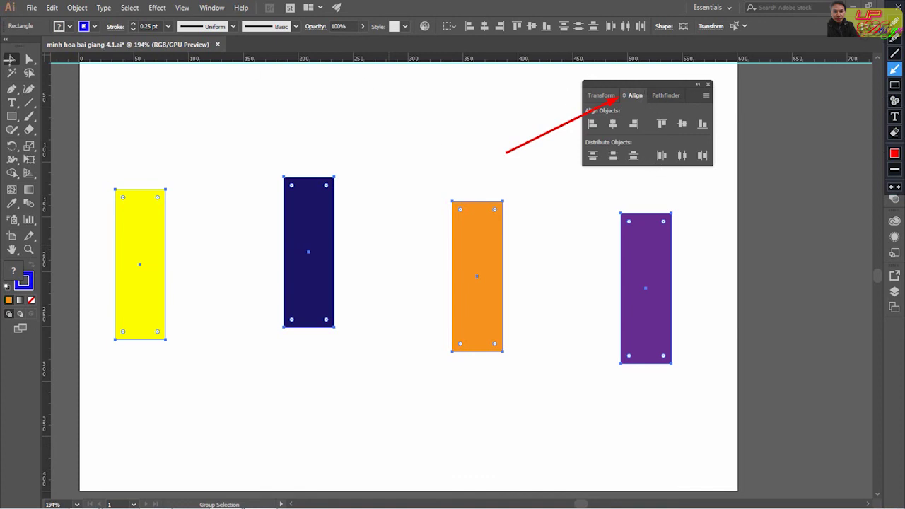
{"action": "left_click", "coordinate": [10, 58]}
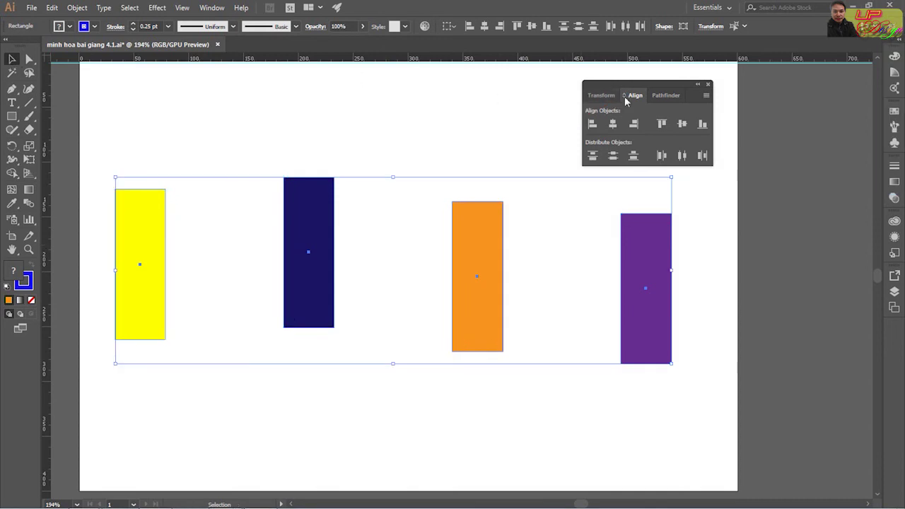
Step: Expand the Align panel to show its full set of options
{"action": "left_click", "coordinate": [625, 96]}
{"action": "left_click", "coordinate": [625, 96]}
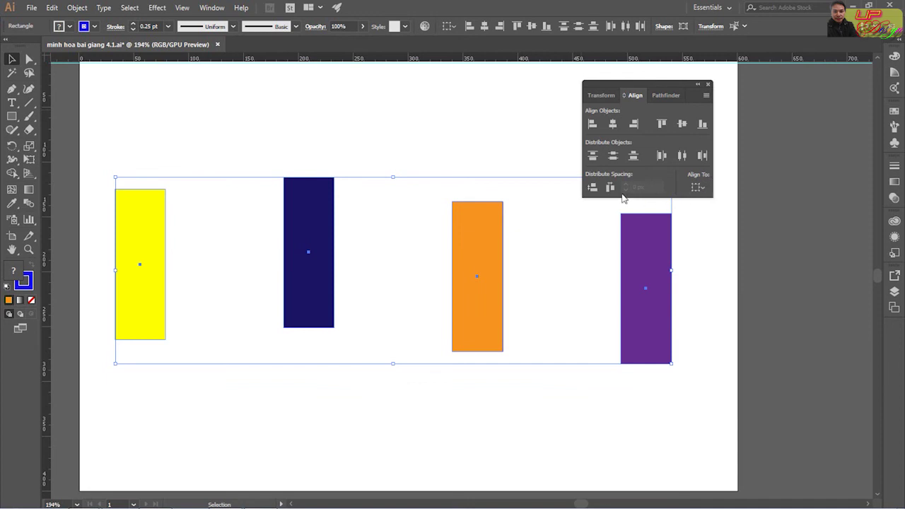
{"action": "left_click", "coordinate": [626, 96]}
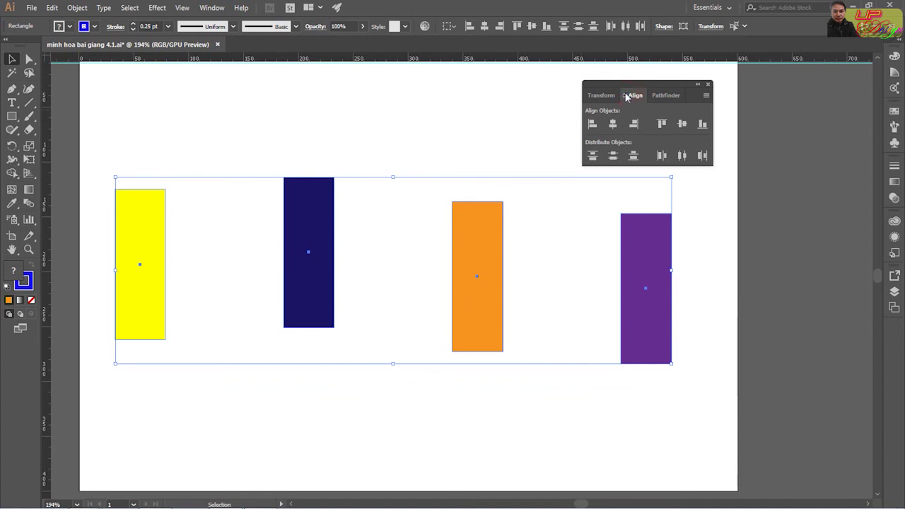
{"action": "left_click", "coordinate": [626, 97]}
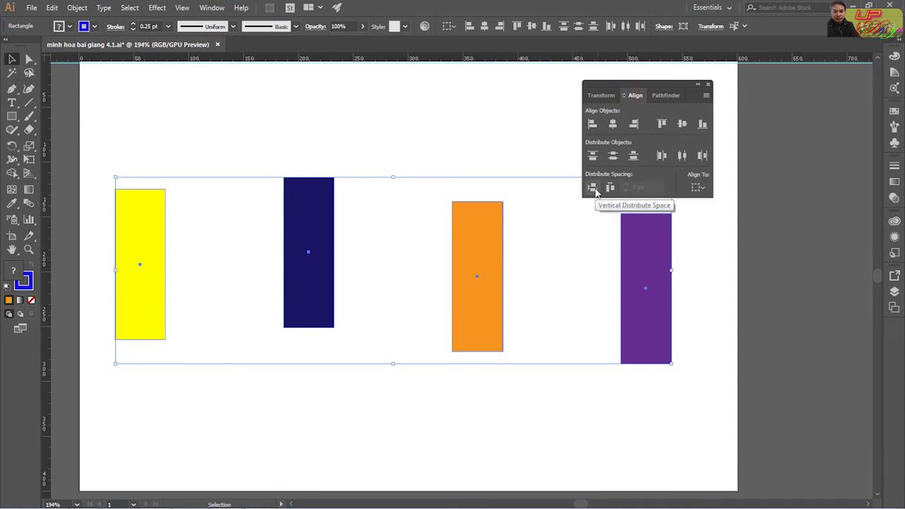
Step: Space the rectangles equally both ways, align their top edges, and show the Align To choices
{"action": "left_click", "coordinate": [593, 188]}
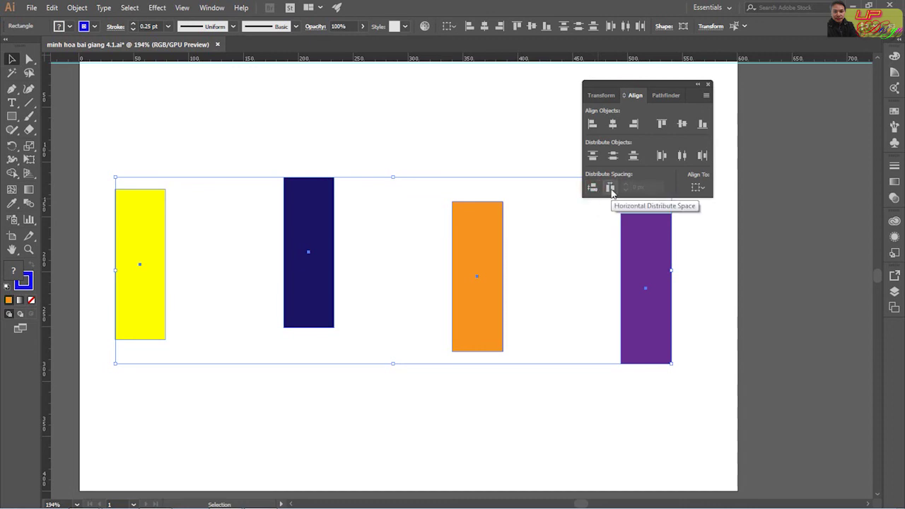
{"action": "left_click", "coordinate": [611, 189]}
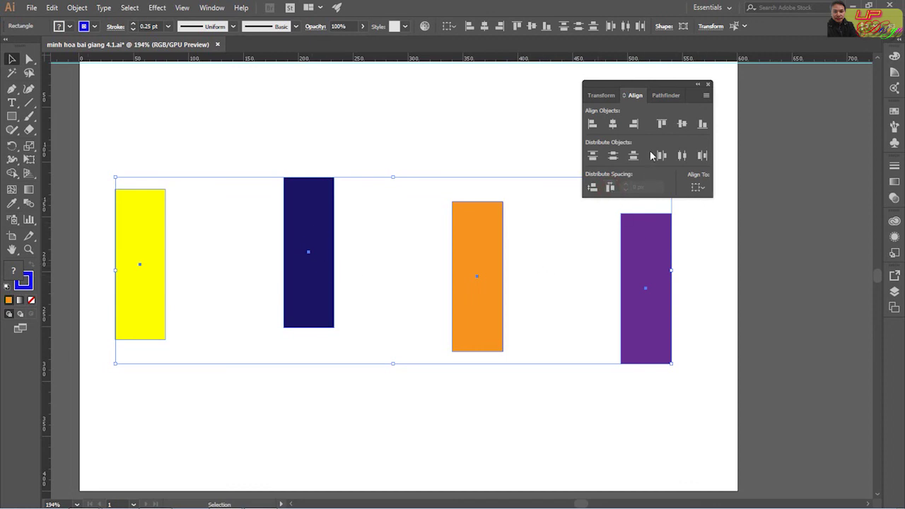
{"action": "left_click", "coordinate": [661, 124]}
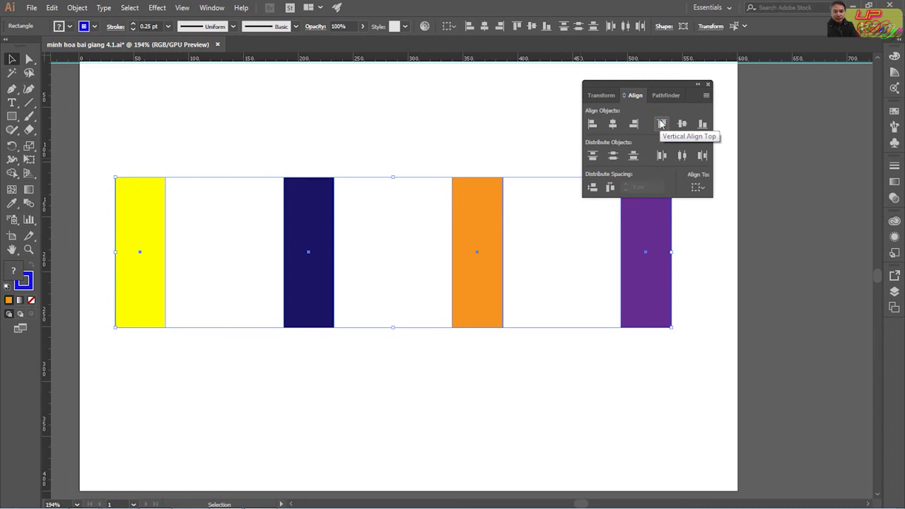
{"action": "left_click", "coordinate": [701, 188]}
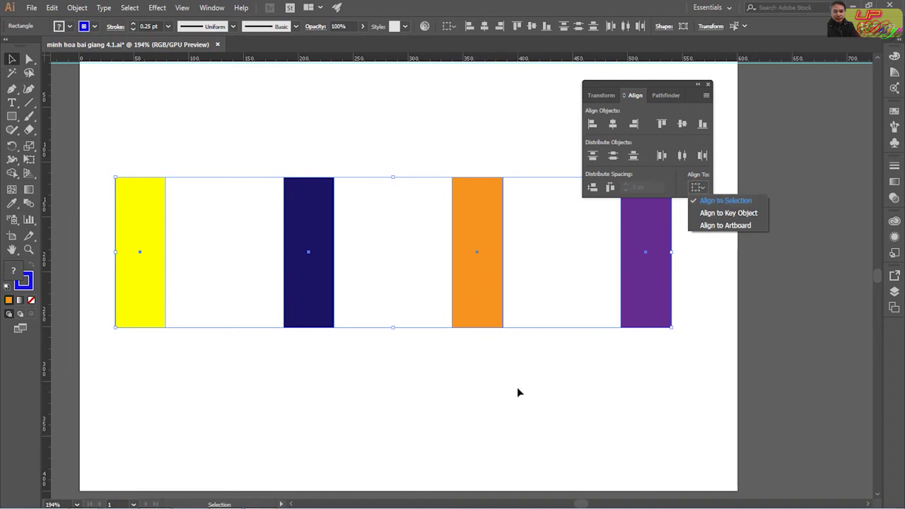
Step: Undo the top alignment, reselect all four rectangles, and browse the Align To choices
{"action": "left_click", "coordinate": [551, 401]}
{"action": "key", "text": "ctrl+z"}
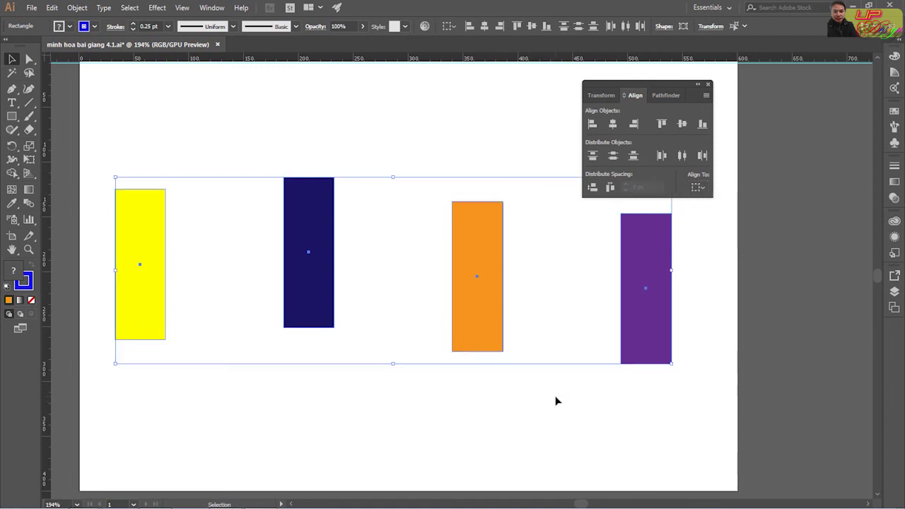
{"action": "left_click_drag", "start_coordinate": [95, 149], "coordinate": [779, 425]}
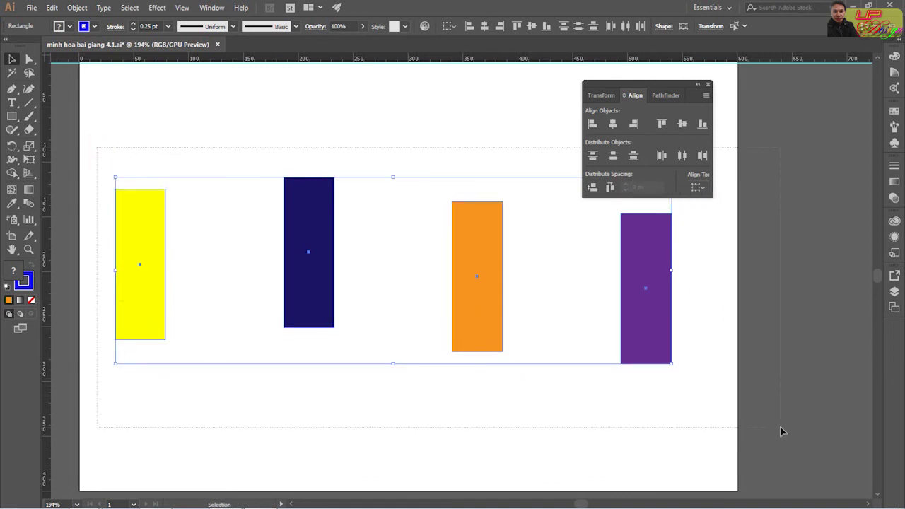
{"action": "left_click", "coordinate": [698, 187]}
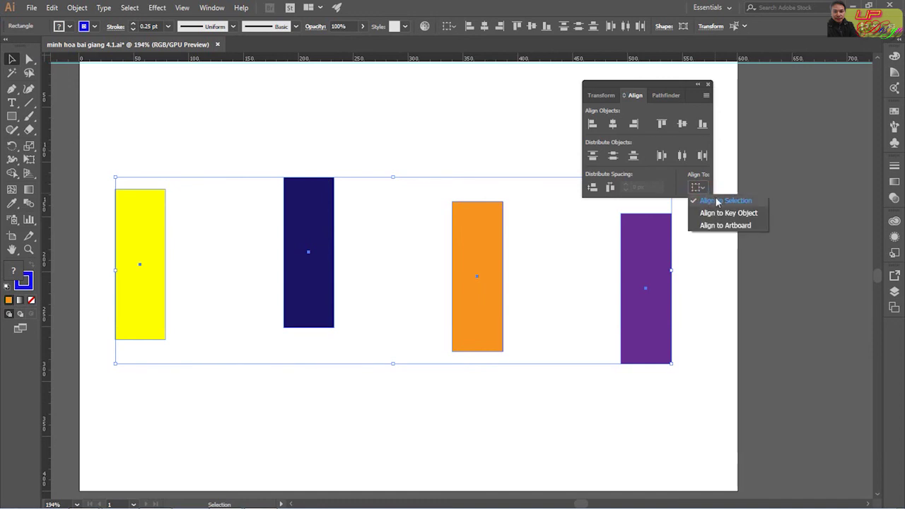
{"action": "left_click", "coordinate": [714, 196]}
{"action": "left_click", "coordinate": [698, 188]}
{"action": "left_click", "coordinate": [712, 197]}
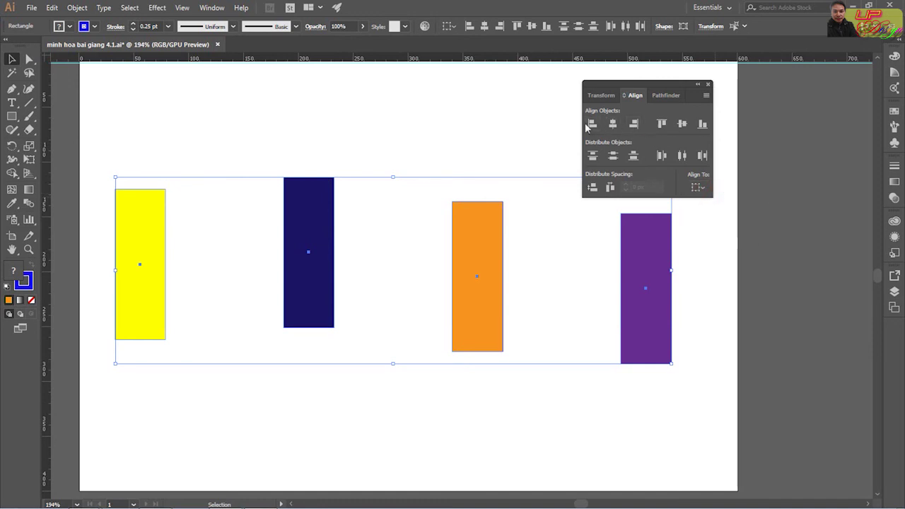
Step: Retry the top alignment, undo it, and reopen the Align To choices
{"action": "left_click", "coordinate": [662, 124]}
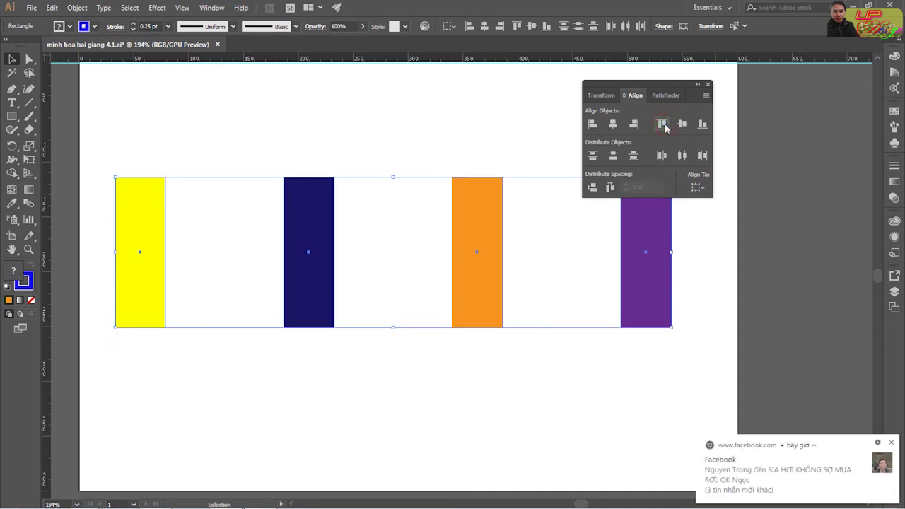
{"action": "left_click", "coordinate": [580, 400]}
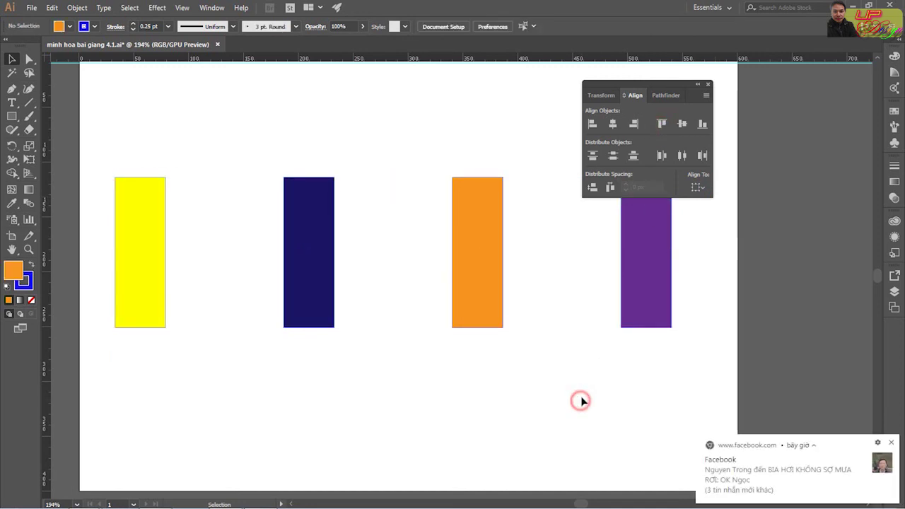
{"action": "left_click_drag", "start_coordinate": [99, 149], "coordinate": [721, 413]}
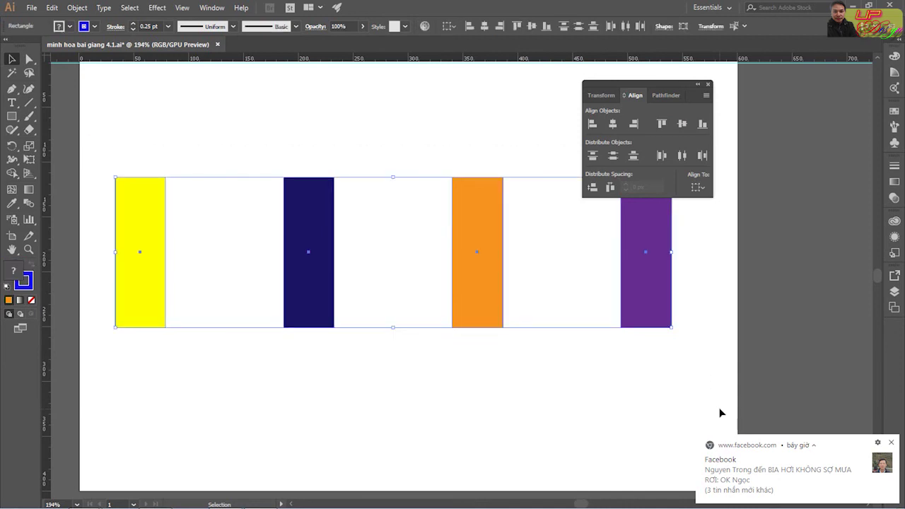
{"action": "key", "text": "ctrl+z"}
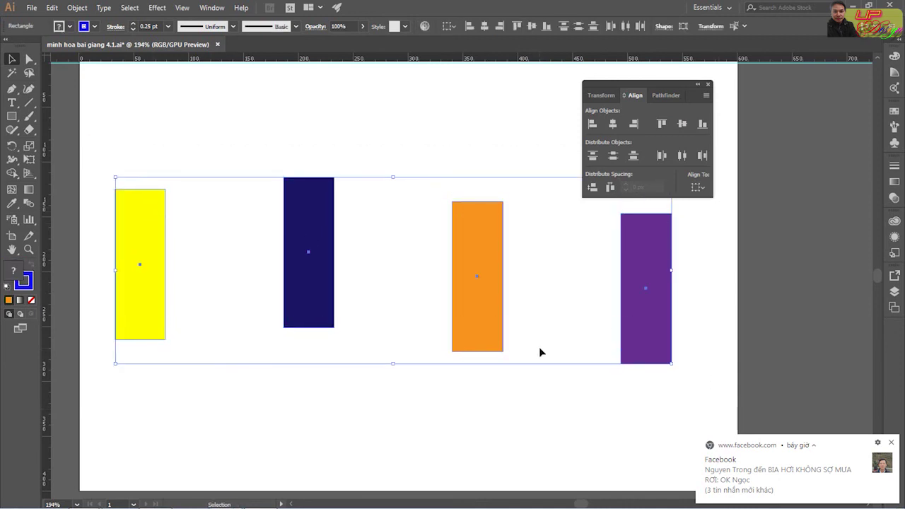
{"action": "left_click", "coordinate": [697, 187]}
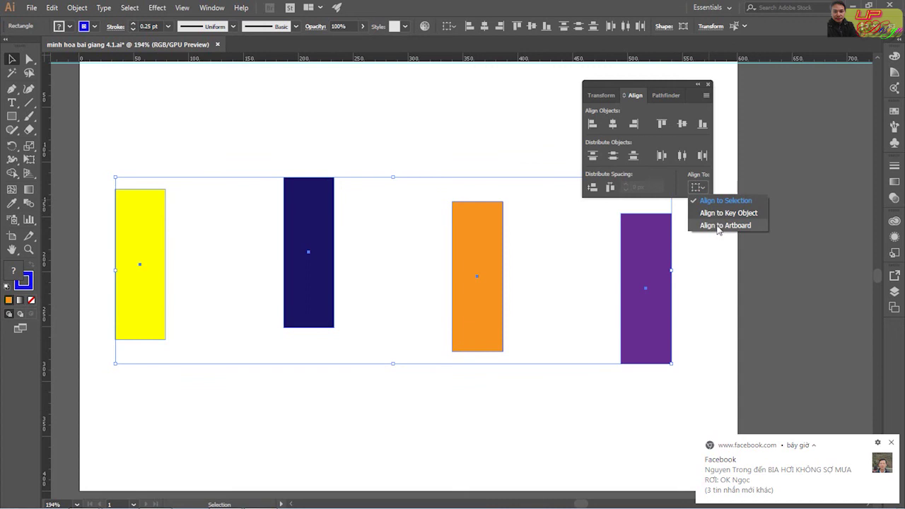
Step: Set Align To to Artboard, align the rectangles' tops to the page edge, then undo
{"action": "left_click", "coordinate": [718, 226]}
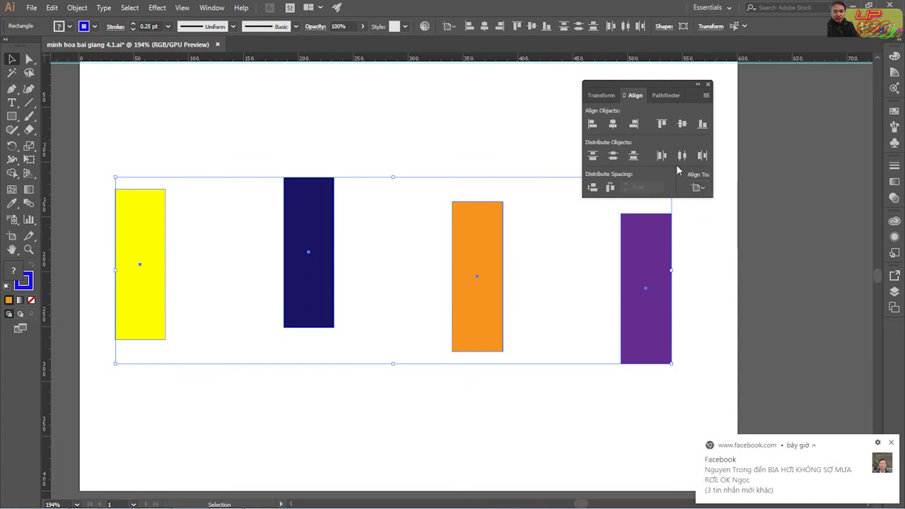
{"action": "left_click", "coordinate": [662, 124]}
{"action": "scroll", "coordinate": [578, 311], "scroll_direction": "up", "scroll_amount": 1}
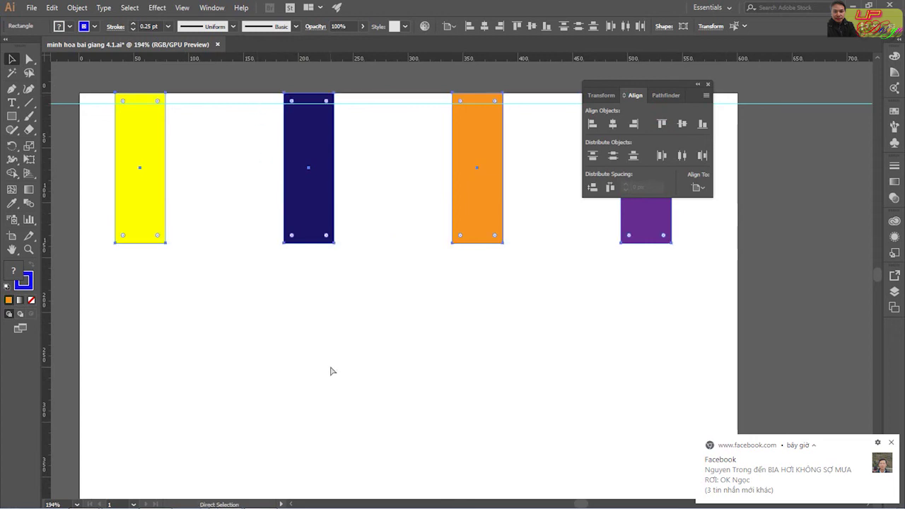
{"action": "key", "text": "ctrl+z"}
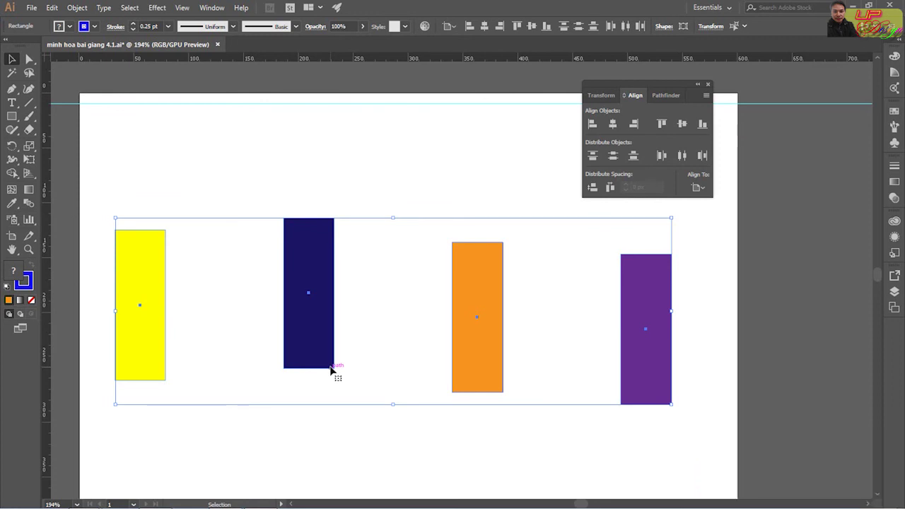
{"action": "left_click", "coordinate": [698, 188]}
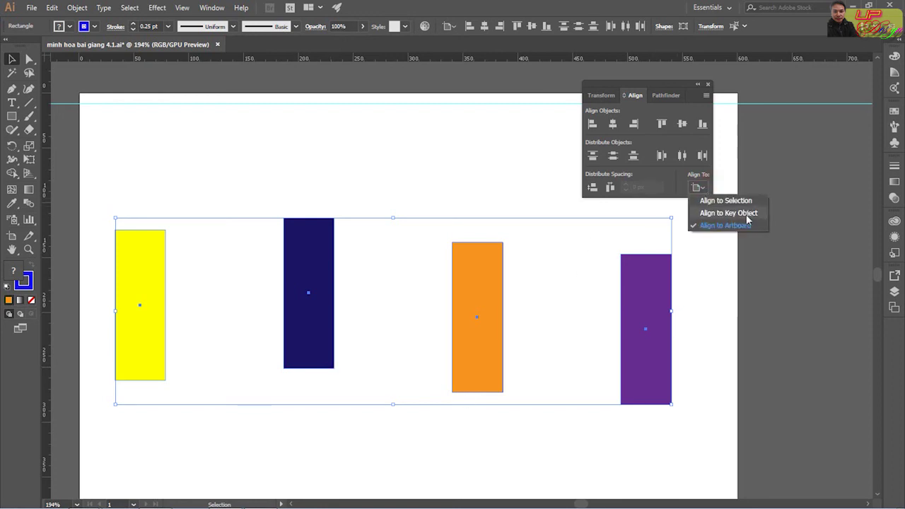
{"action": "left_click", "coordinate": [357, 307]}
{"action": "left_click", "coordinate": [355, 368]}
{"action": "key", "text": "a"}
{"action": "left_click", "coordinate": [314, 322]}
{"action": "left_click", "coordinate": [137, 313]}
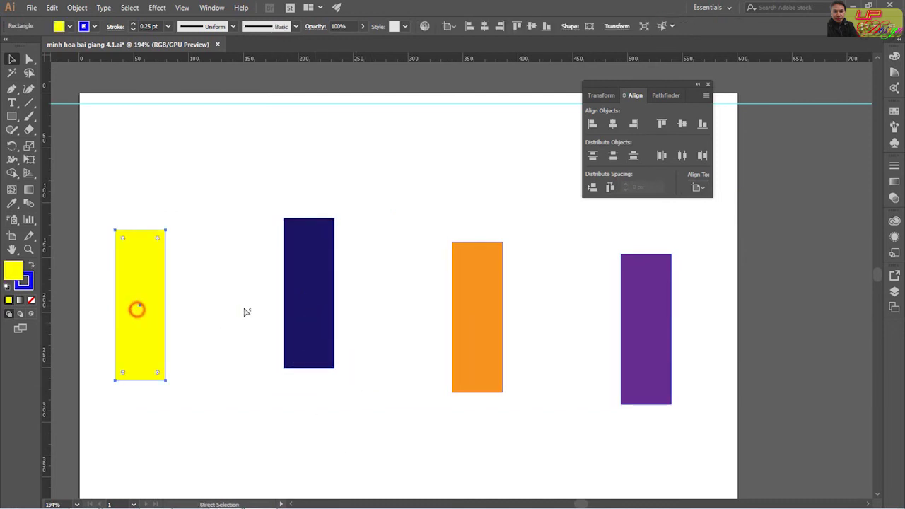
{"action": "left_click", "coordinate": [309, 301]}
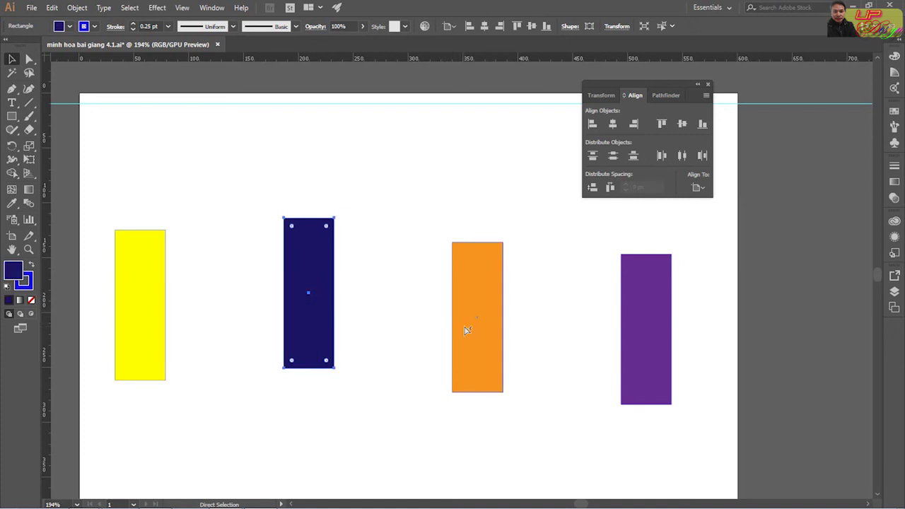
{"action": "left_click", "coordinate": [463, 329]}
{"action": "left_click", "coordinate": [317, 296], "text": "shift"}
{"action": "left_click", "coordinate": [162, 294], "text": "shift"}
{"action": "left_click", "coordinate": [663, 328], "text": "shift"}
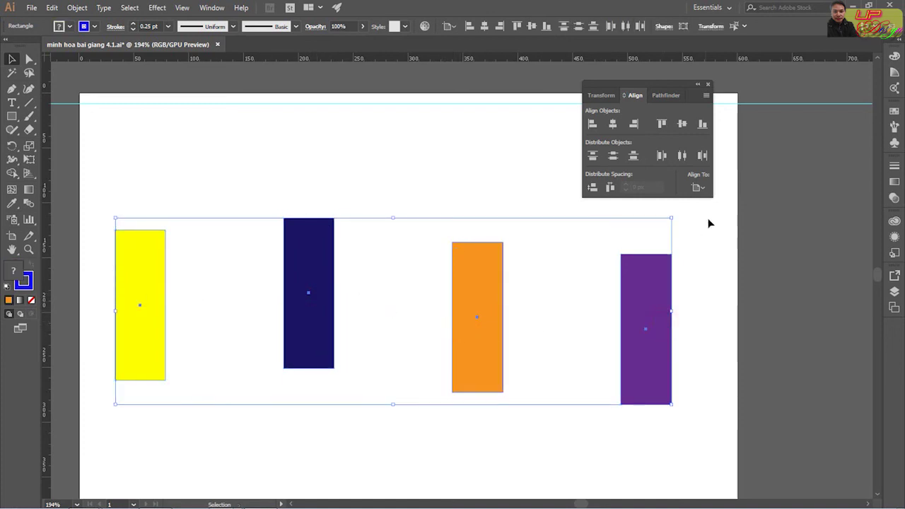
{"action": "left_click", "coordinate": [662, 124]}
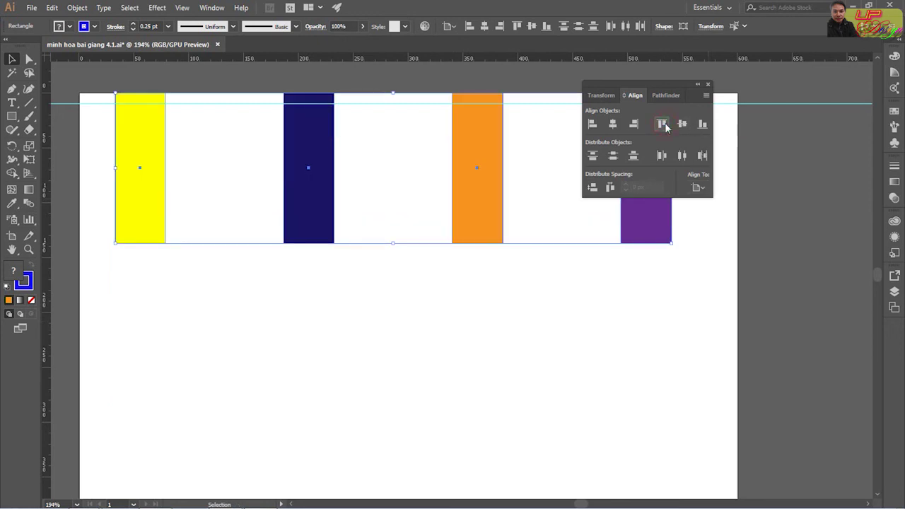
{"action": "left_click", "coordinate": [698, 187]}
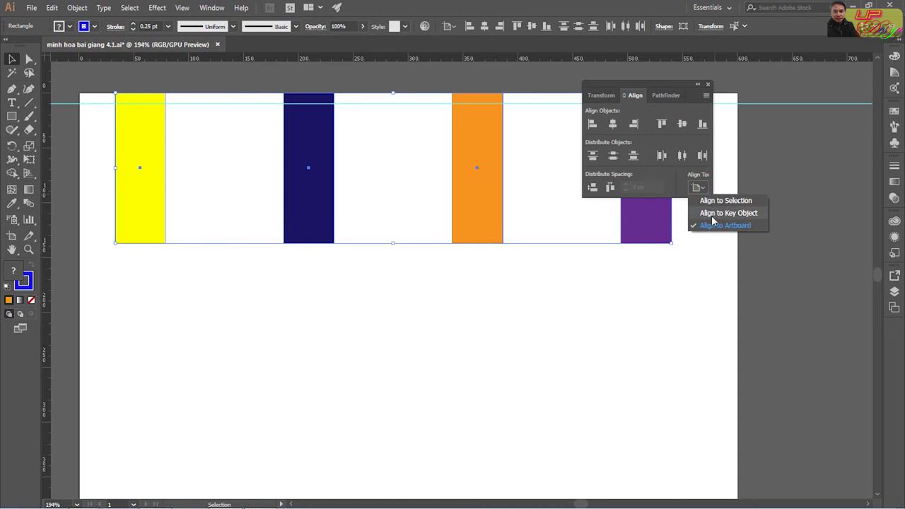
{"action": "left_click", "coordinate": [712, 214]}
{"action": "key", "text": "ctrl+z"}
{"action": "key", "text": "ctrl+z"}
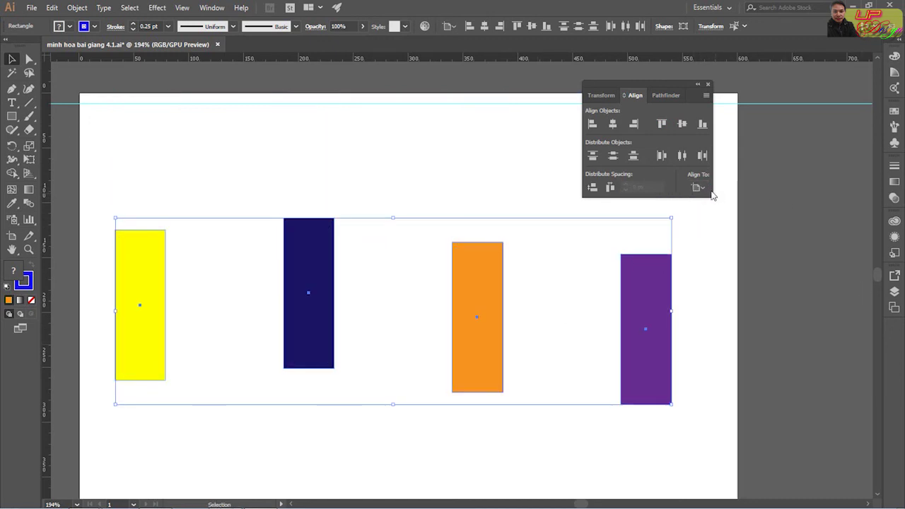
Step: Try Align to Key Object with the navy rectangle, undo the top alignment, and reopen Align To
{"action": "left_click", "coordinate": [698, 188]}
{"action": "left_click", "coordinate": [716, 212]}
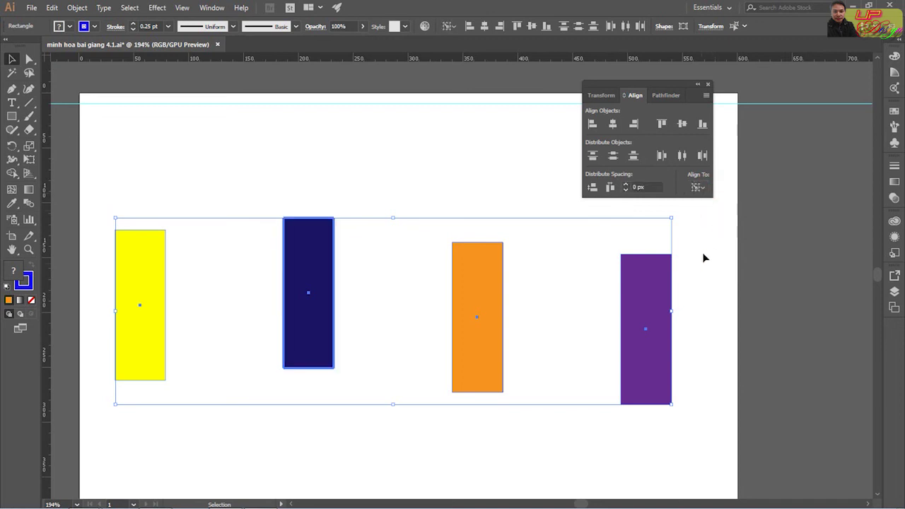
{"action": "left_click", "coordinate": [661, 124]}
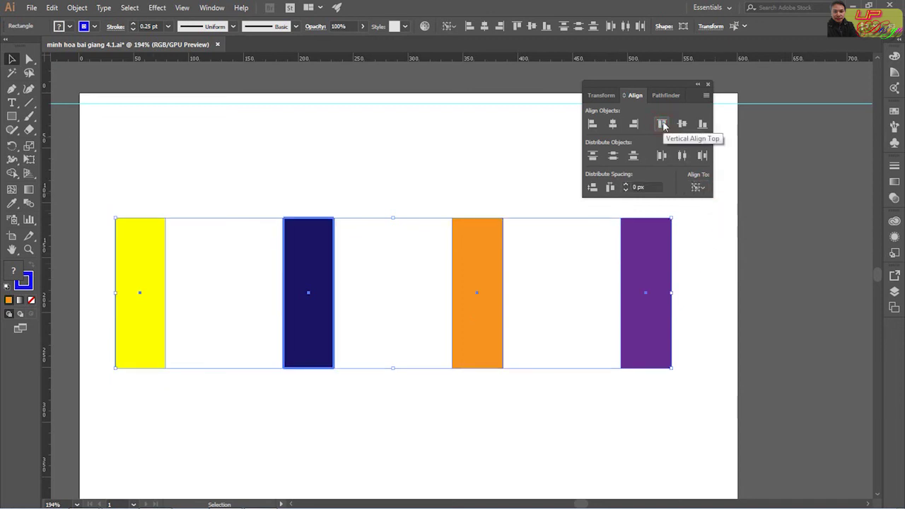
{"action": "key", "text": "ctrl+z"}
{"action": "key", "text": "ctrl+z"}
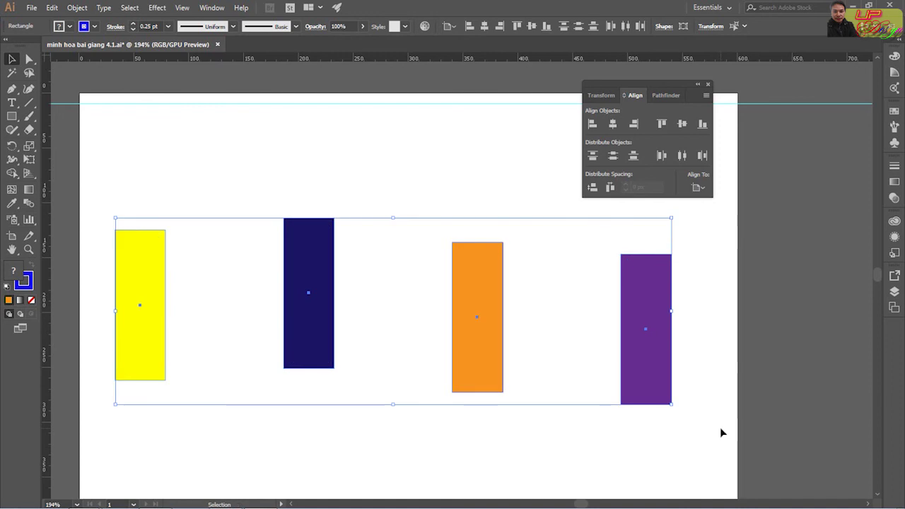
{"action": "left_click", "coordinate": [698, 188]}
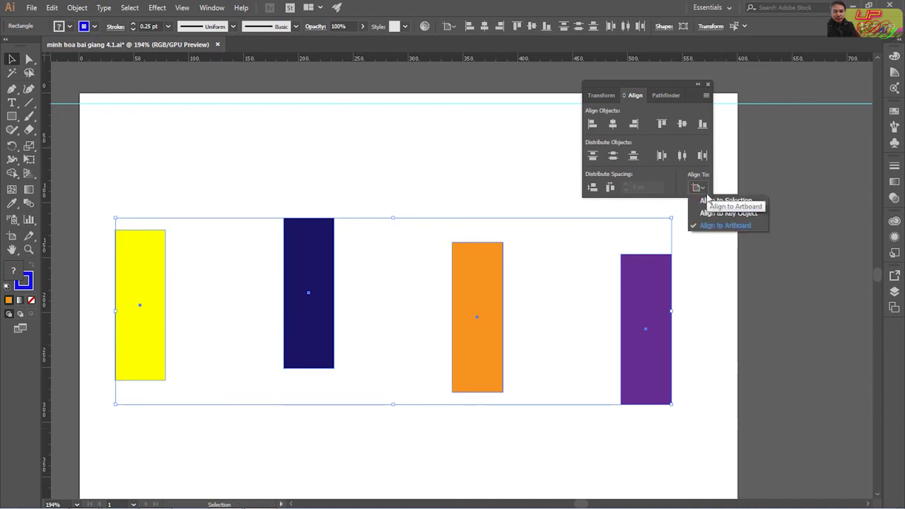